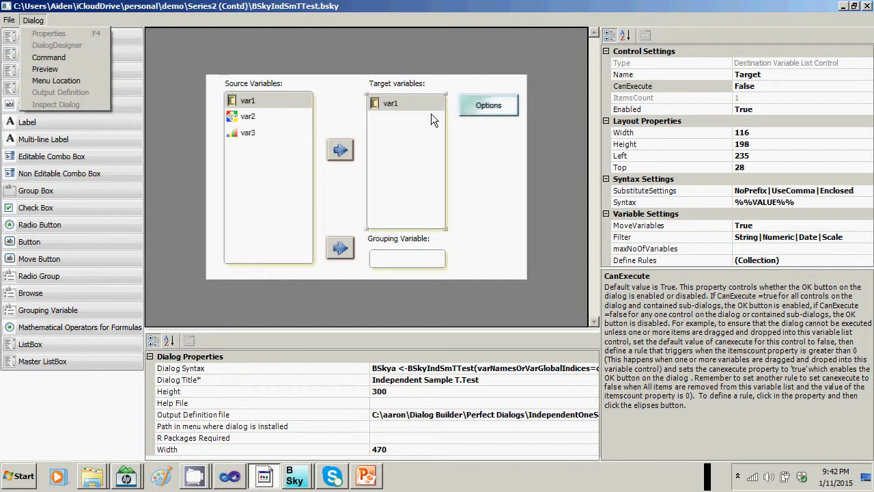
Step: Preview the Independent Sample T.Test dialog and assign var1 to the target variables and var2 to the grouping variable
click(70, 69)
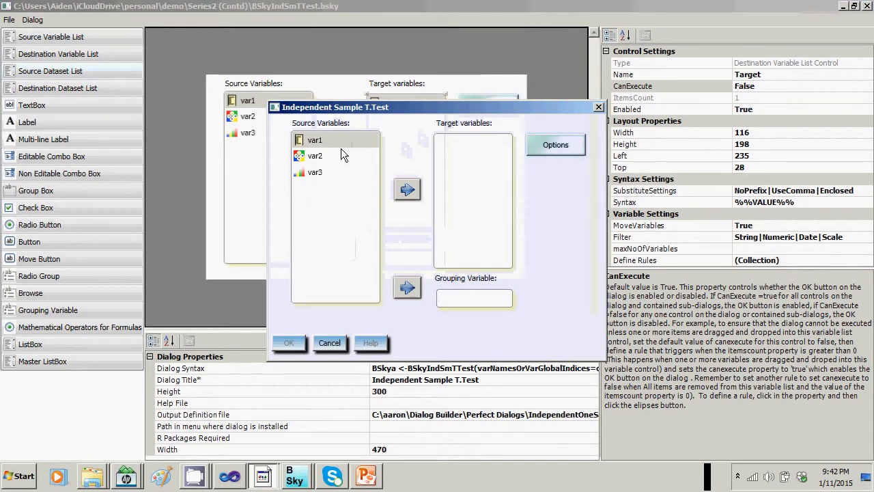
drag(370, 106, 331, 68)
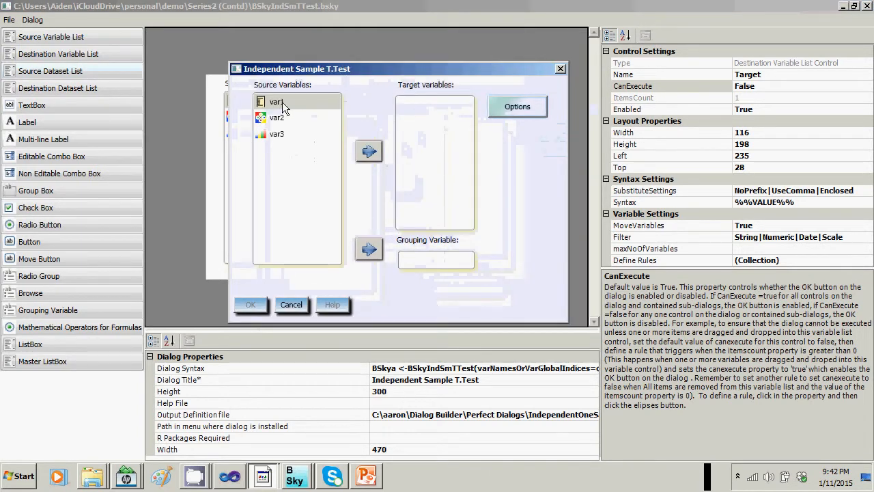
click(293, 103)
click(369, 152)
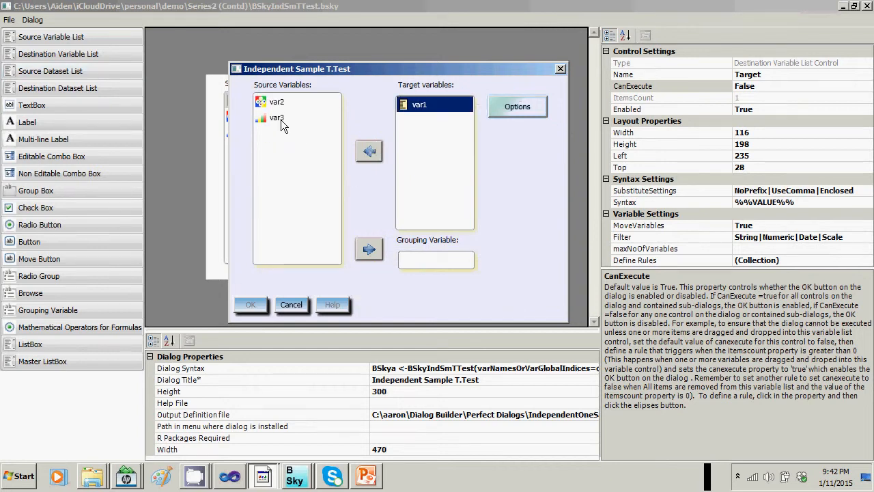
click(274, 101)
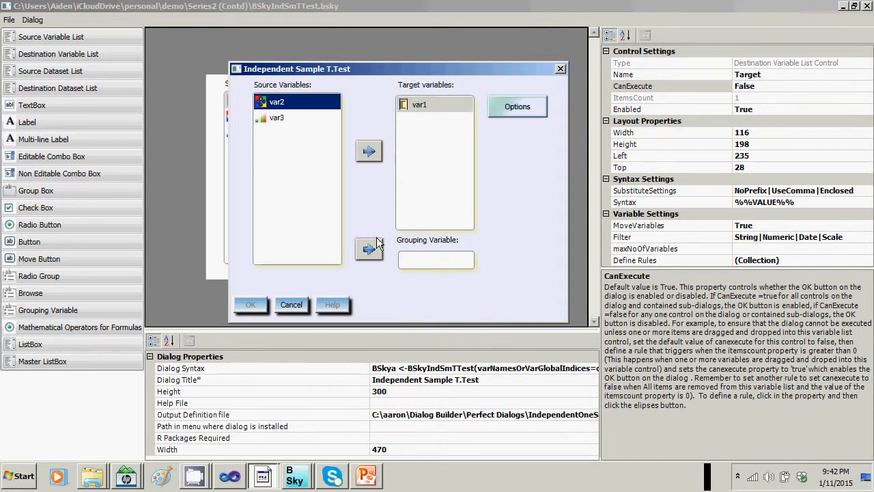
click(371, 252)
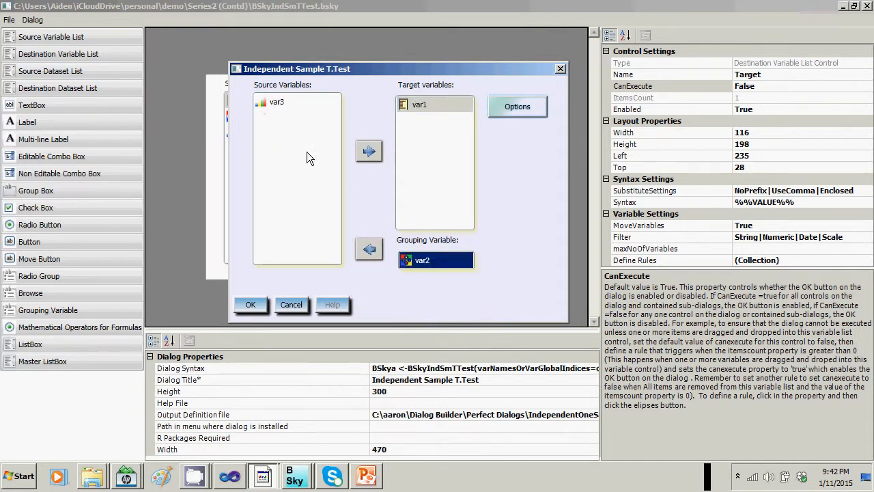
Step: Test replacing the previewed grouping variable with var3 and again with var2, and close the preview
click(274, 103)
click(367, 250)
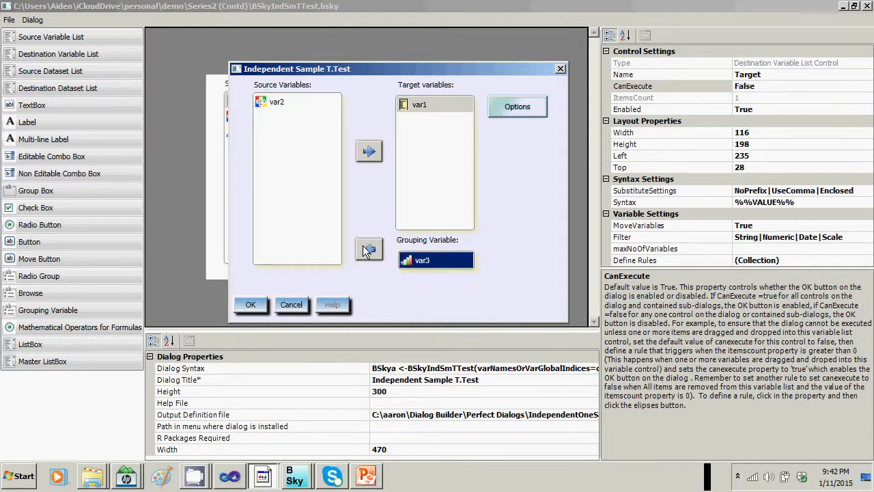
click(277, 104)
drag(279, 106, 446, 262)
click(298, 306)
Step: Delete the existing grouping variable control and place a new Grouping Variable control beneath the "Grouping Variable:" label
click(402, 262)
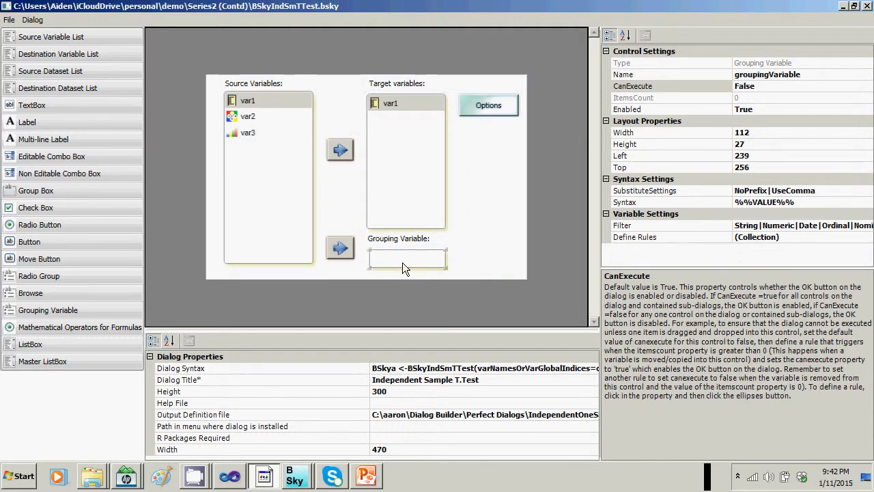
key(Delete)
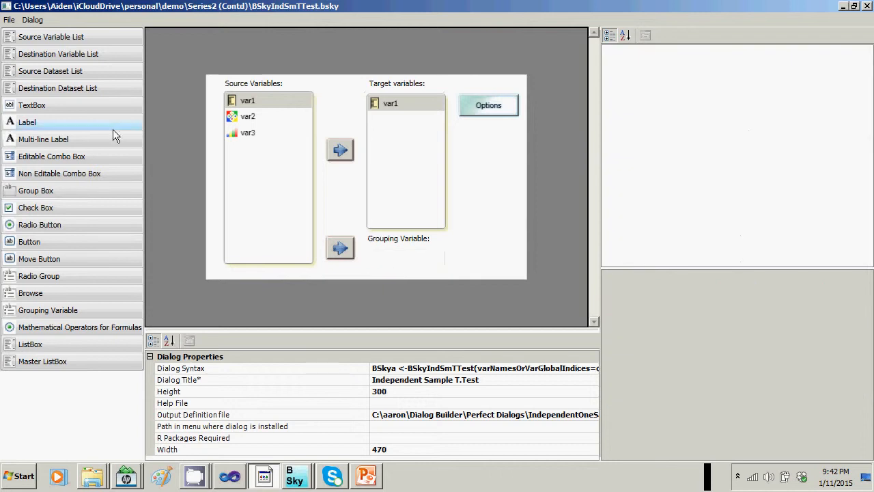
click(37, 309)
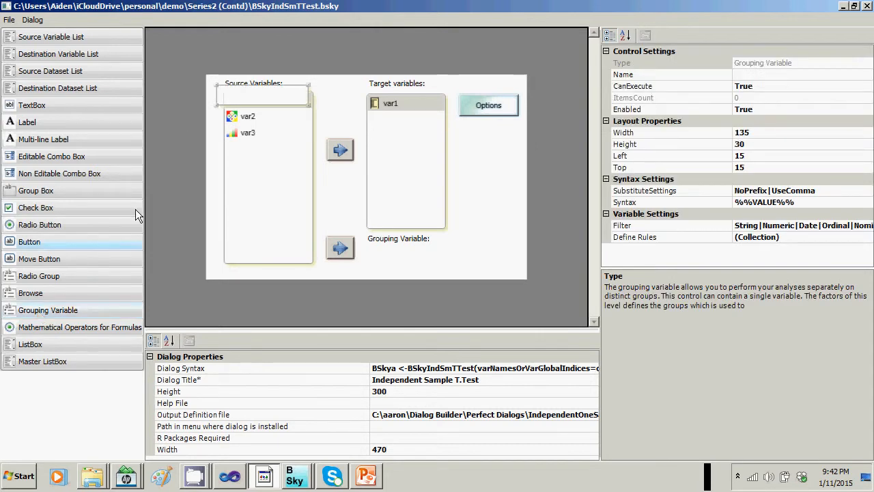
drag(219, 106, 395, 260)
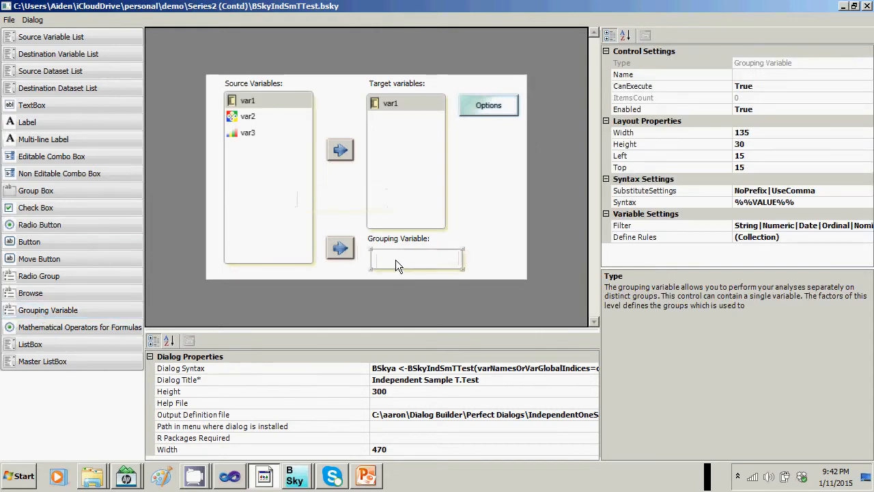
Step: Name the new grouping variable control groupingVariable and set its CanExecute property to False
click(765, 75)
text(gro)
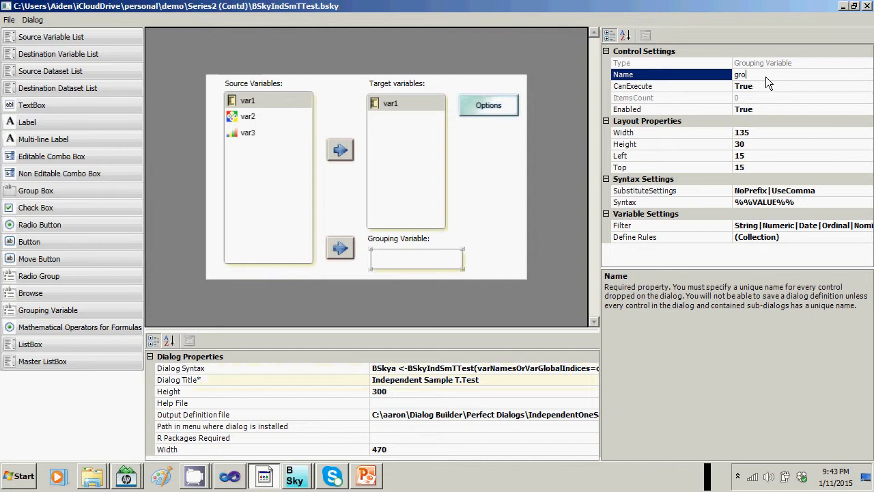
text(upingVariable)
click(757, 87)
click(867, 86)
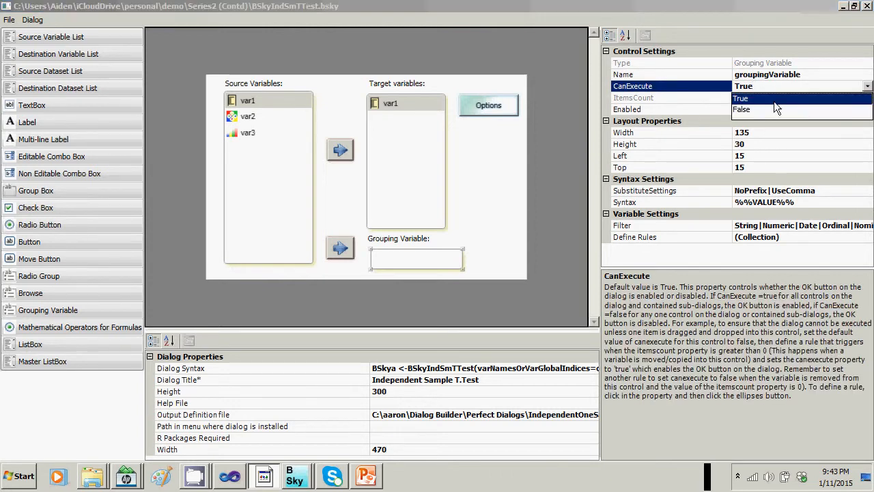
click(756, 108)
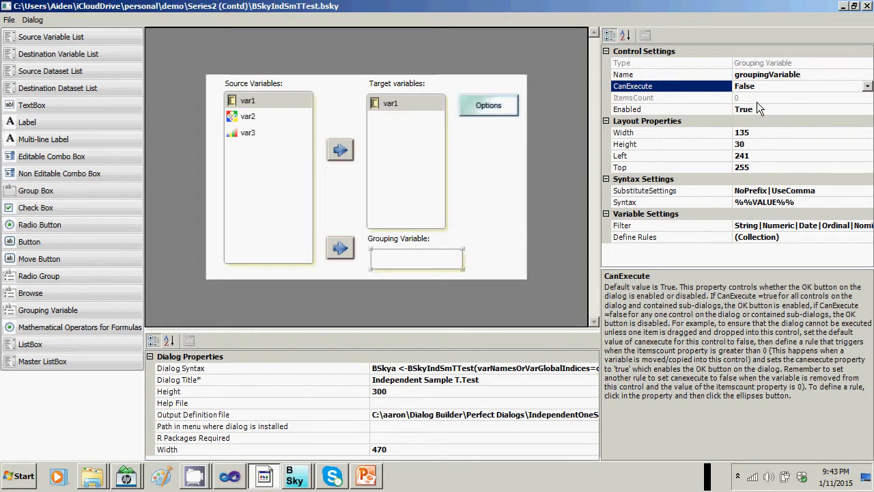
Step: Nudge the grouping variable control closer to its label, to about 237 left and 251 top
click(391, 250)
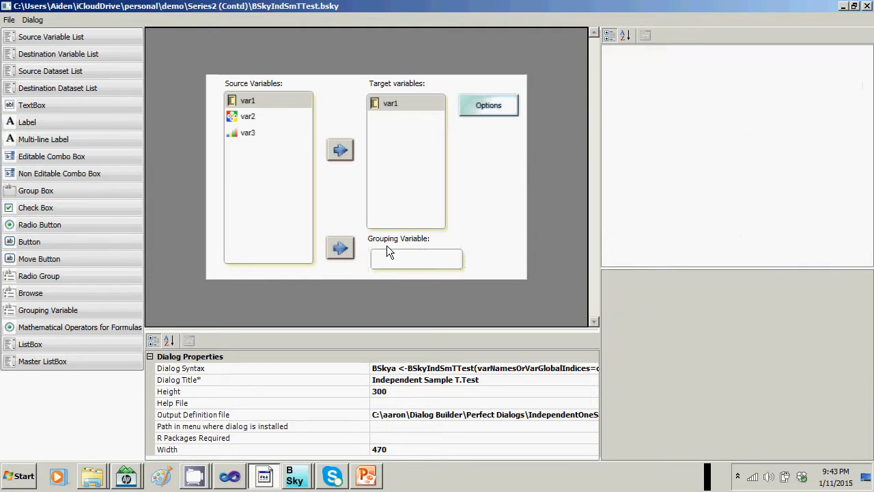
click(384, 254)
drag(380, 248, 387, 250)
click(392, 262)
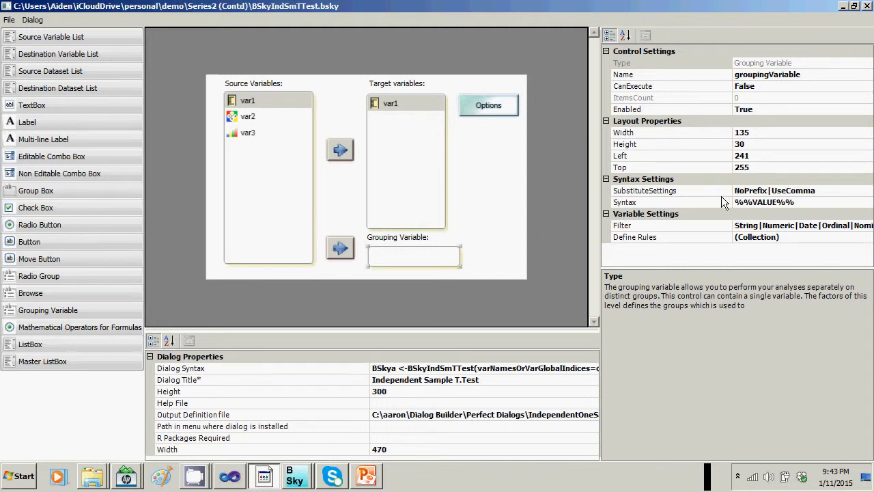
Step: Examine the grouping variable control's substitution settings, including prefix, separator and enclosing options, and close them without changes
click(852, 192)
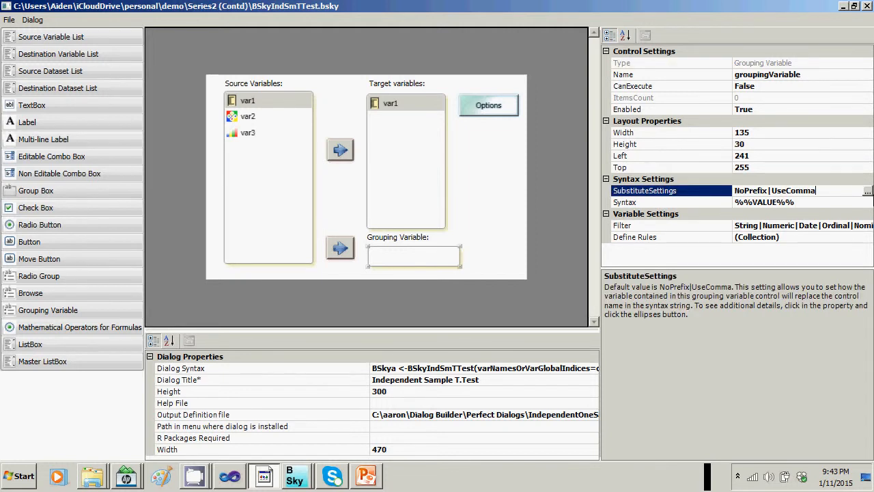
click(867, 190)
drag(220, 114, 253, 62)
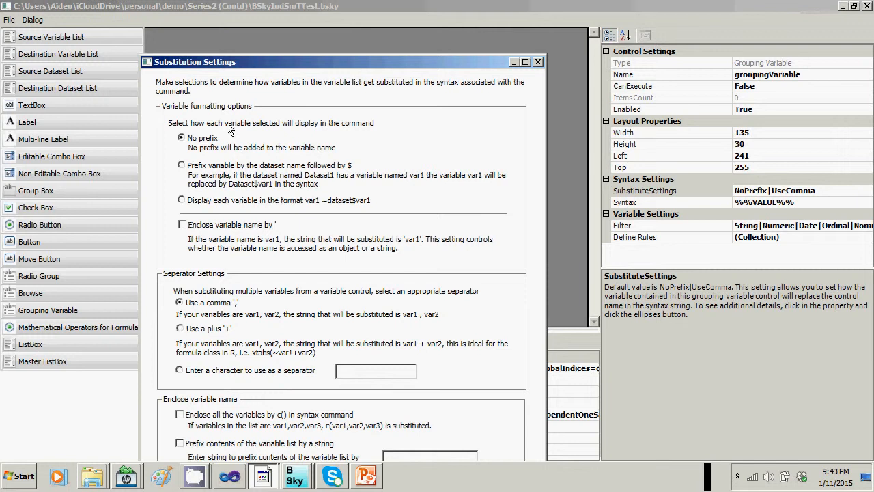
drag(253, 65, 249, 48)
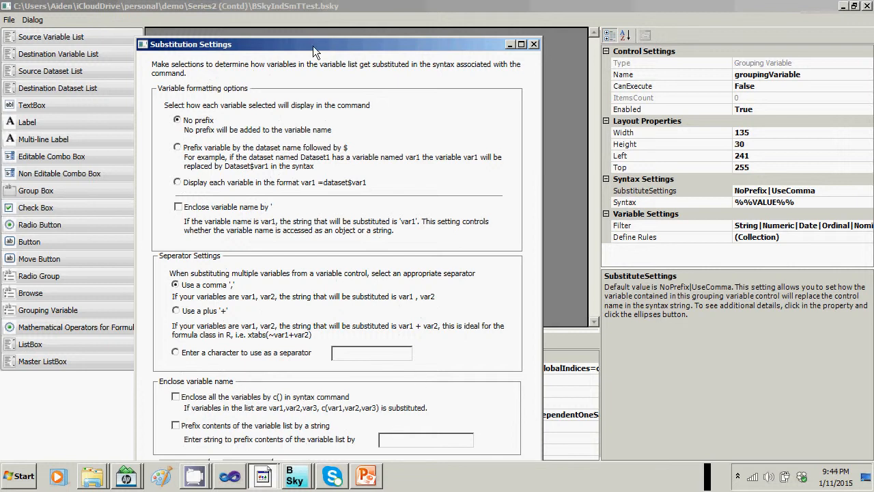
drag(304, 42, 299, 14)
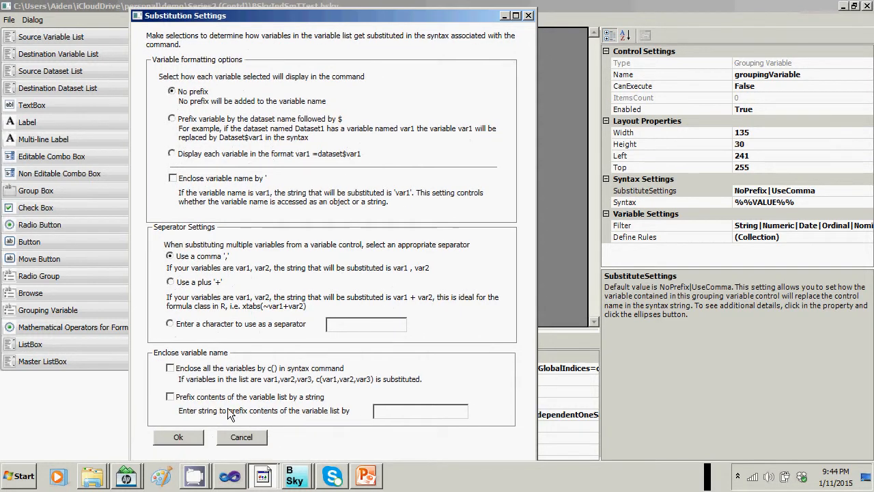
click(236, 435)
Step: Restrict the grouping variable control's filter by excluding the Scale measure and the Date type
click(825, 225)
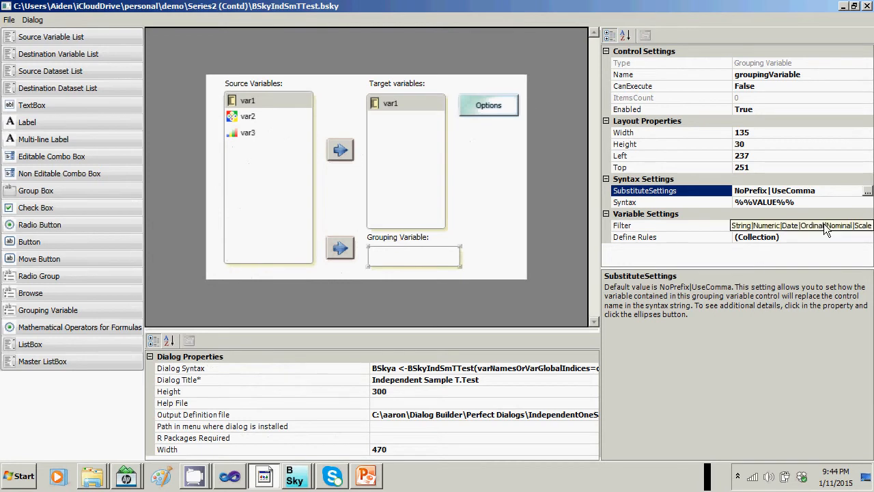
click(868, 225)
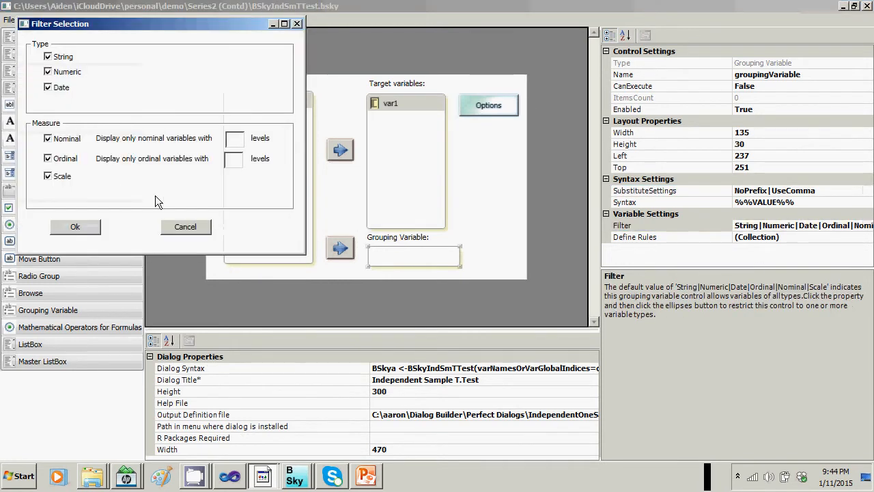
click(48, 177)
click(48, 88)
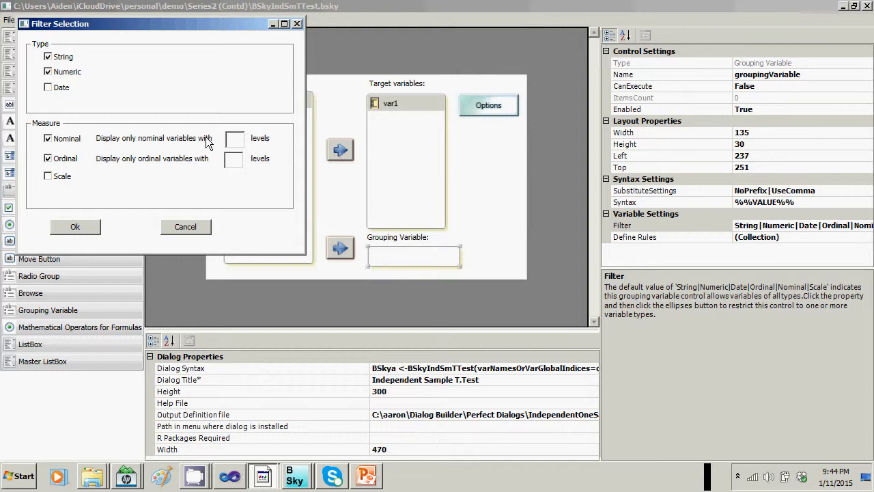
click(88, 228)
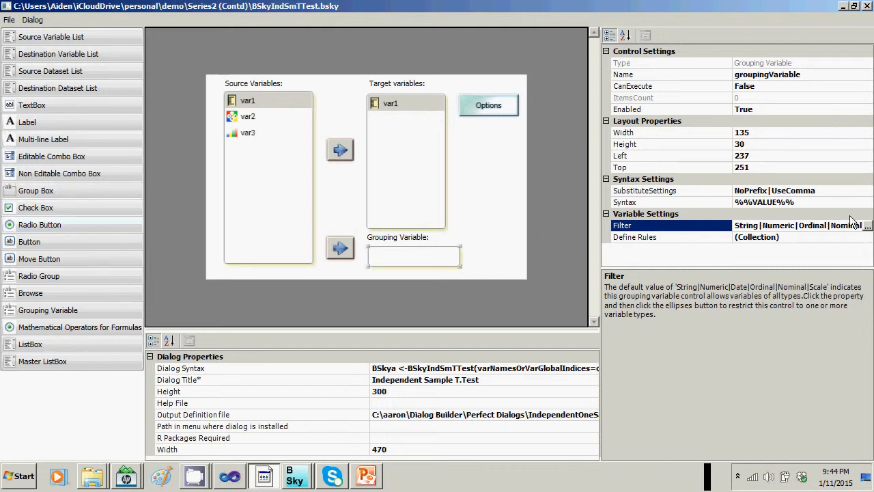
Step: Add a rule to the grouping variable control with the condition ItemsCount Equals 0
double_click(751, 237)
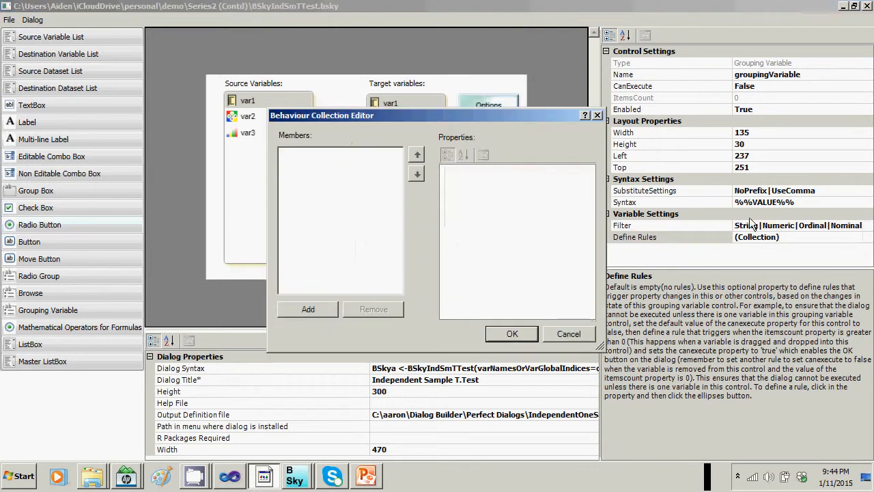
click(321, 313)
click(443, 181)
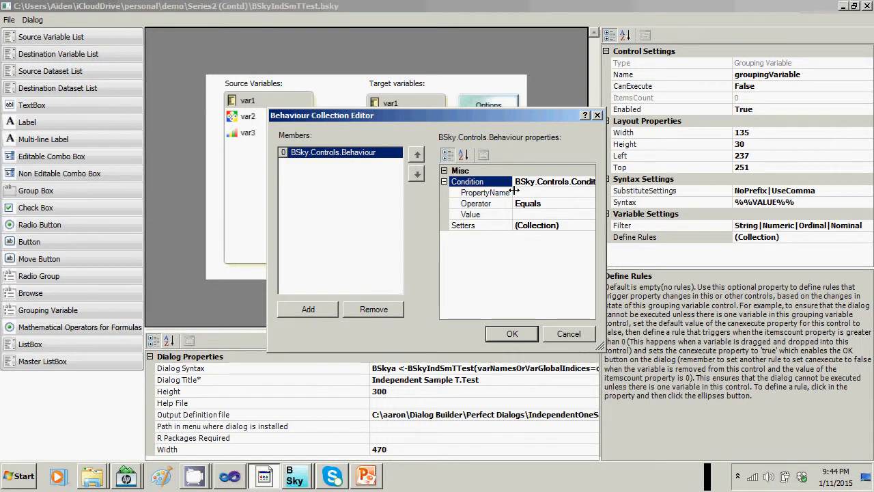
click(528, 192)
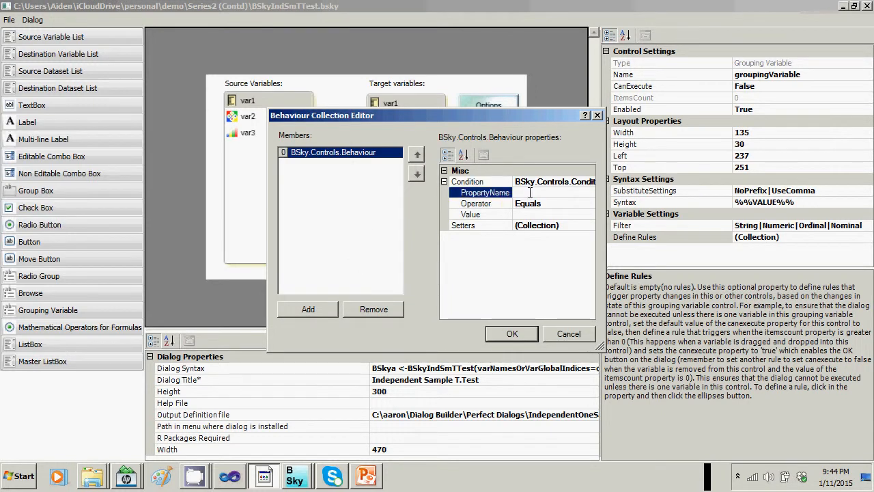
text(ItemsCount)
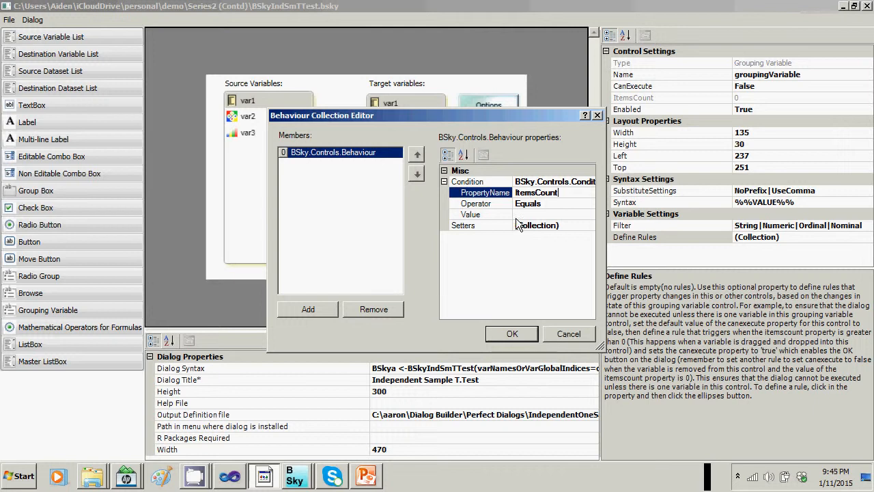
click(523, 214)
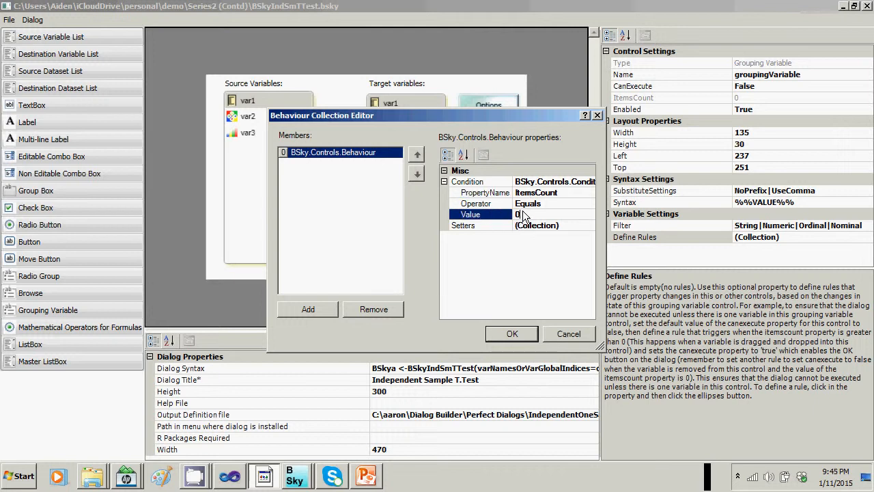
Step: Add a setter to the ItemsCount 0 rule that sets CanExecute of groupingVariable to False
click(578, 226)
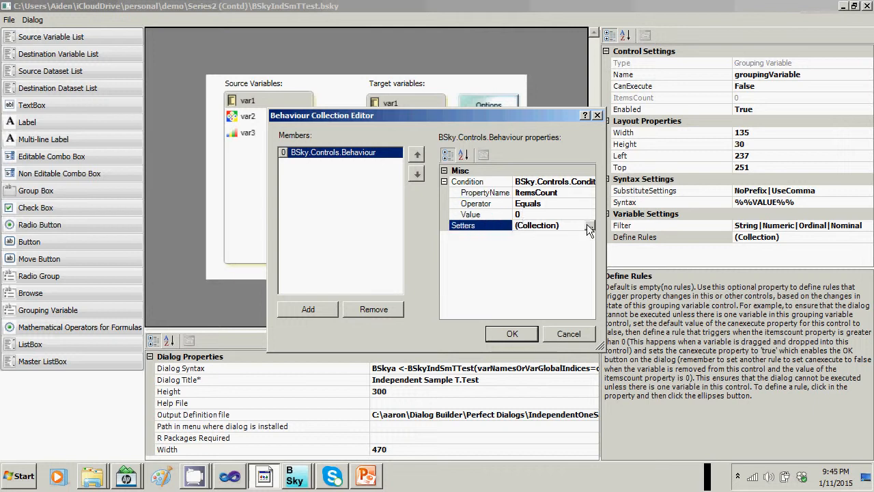
click(587, 224)
click(328, 325)
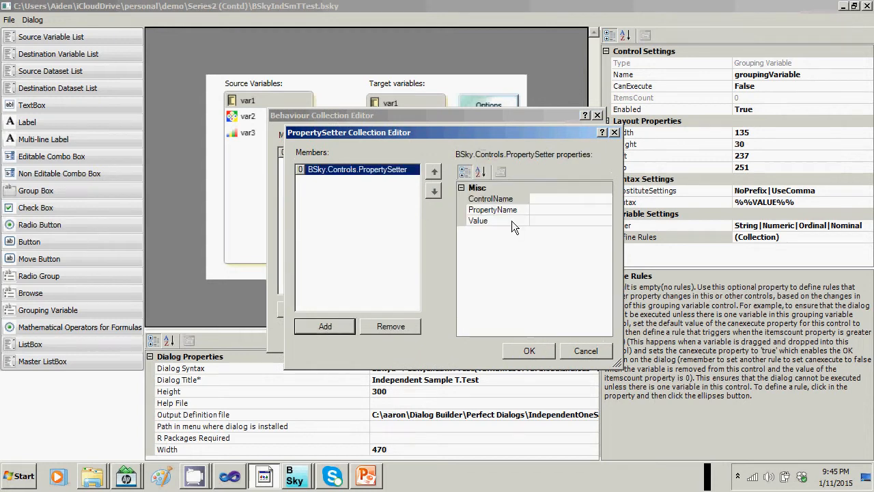
click(556, 199)
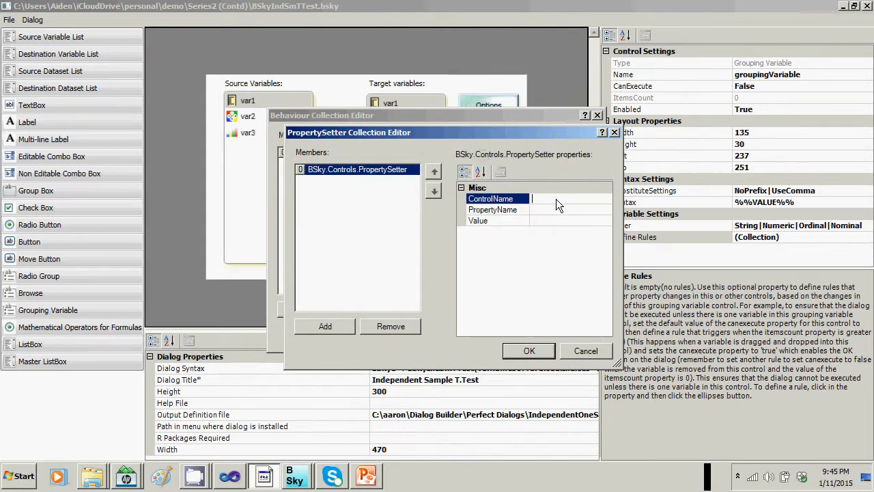
text(grouping)
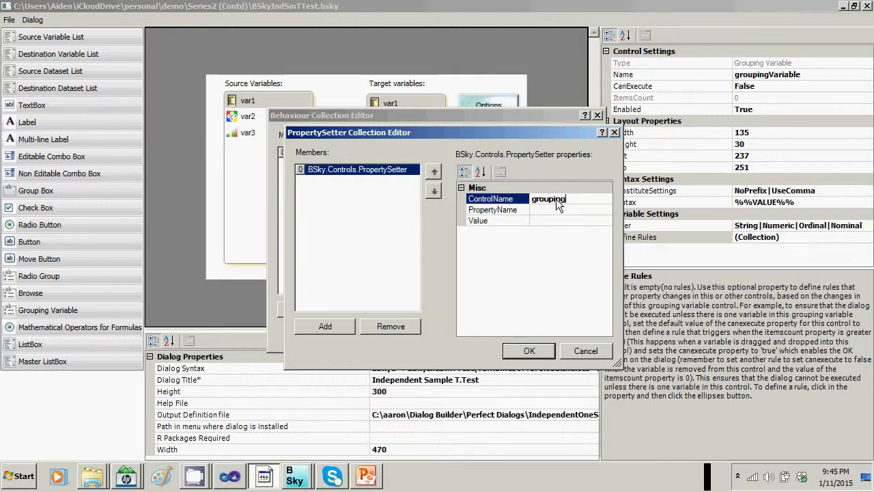
text(Variable)
click(555, 209)
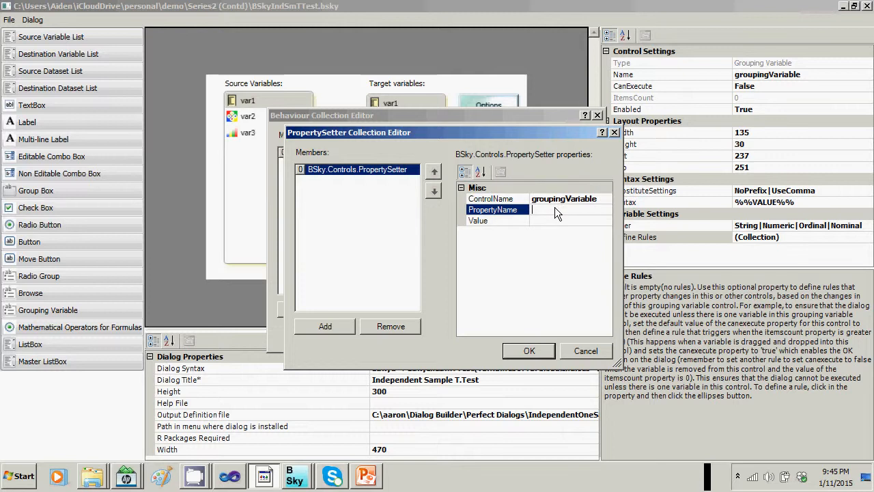
text(CanExecute)
click(550, 220)
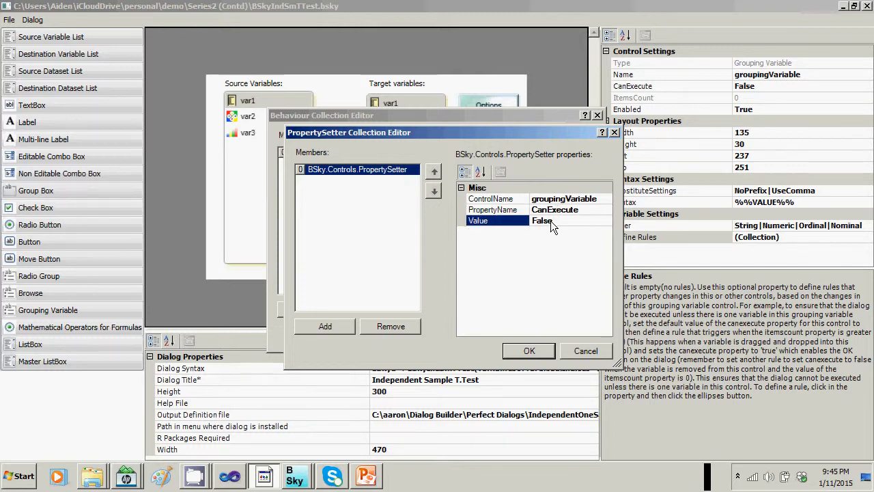
click(528, 351)
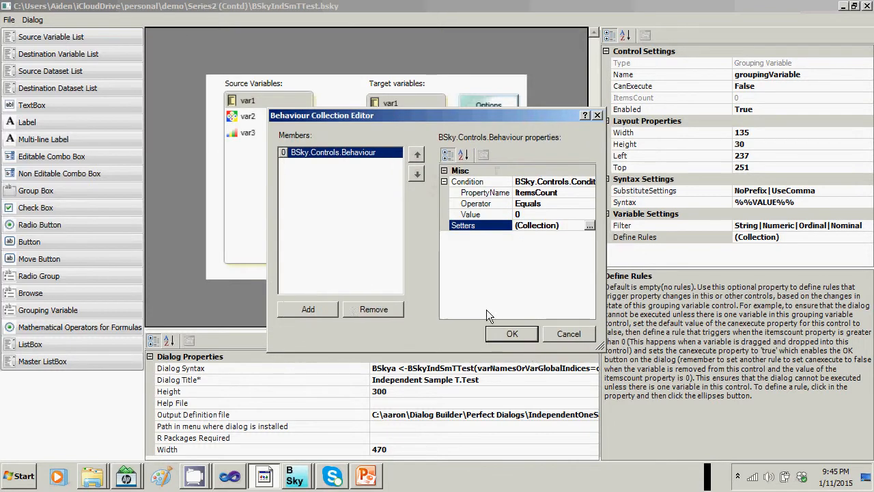
Step: Add a second rule to the grouping variable control with the condition ItemsCount Equals 1
click(301, 305)
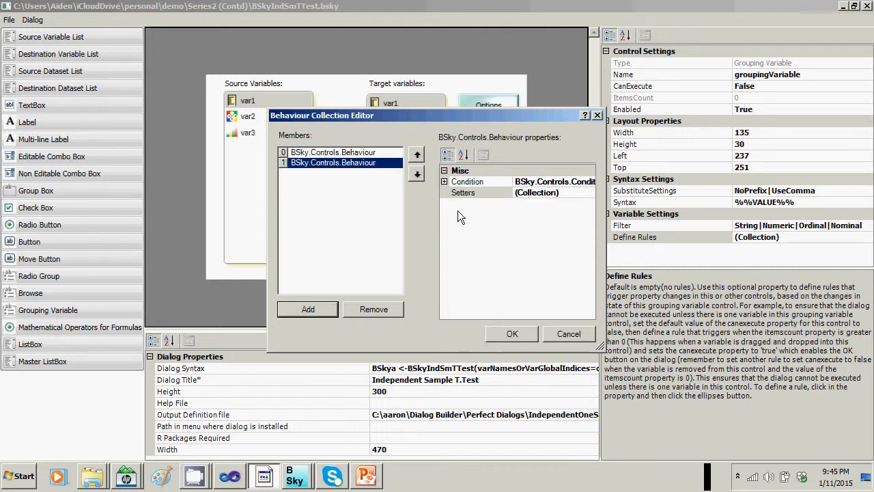
click(445, 181)
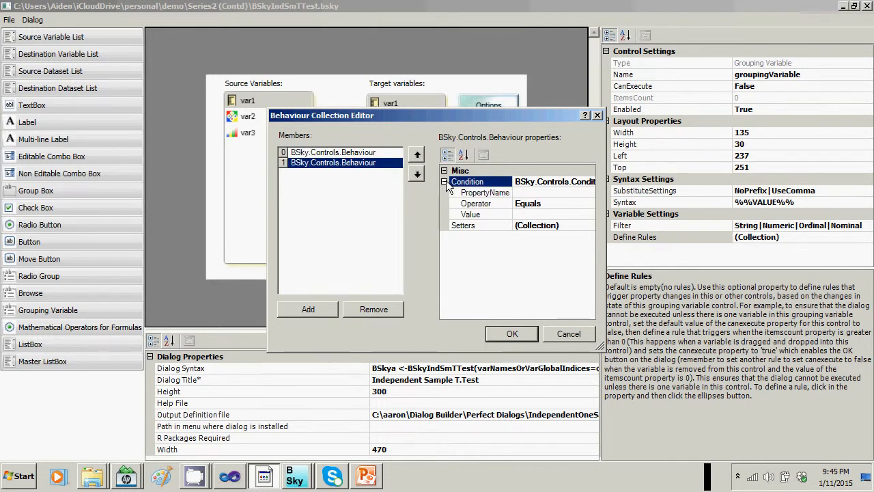
click(528, 193)
text(I)
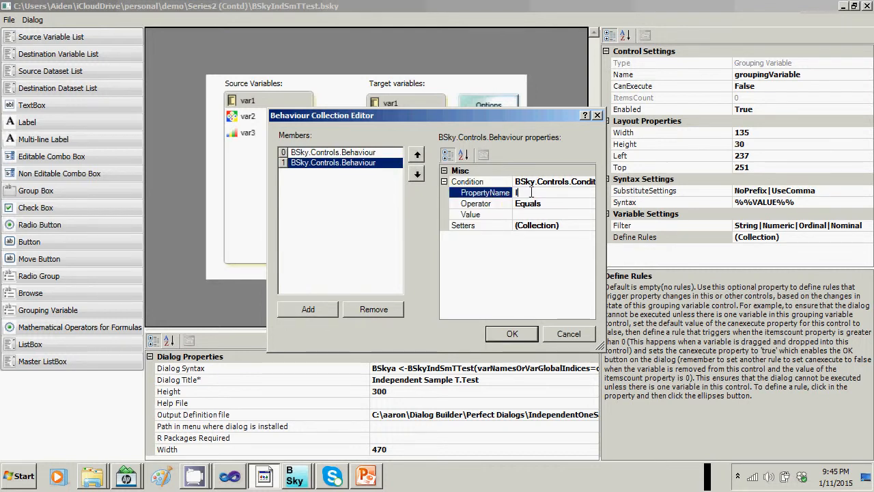
text(temsCount)
click(521, 193)
key(Left)
key(Left)
click(540, 216)
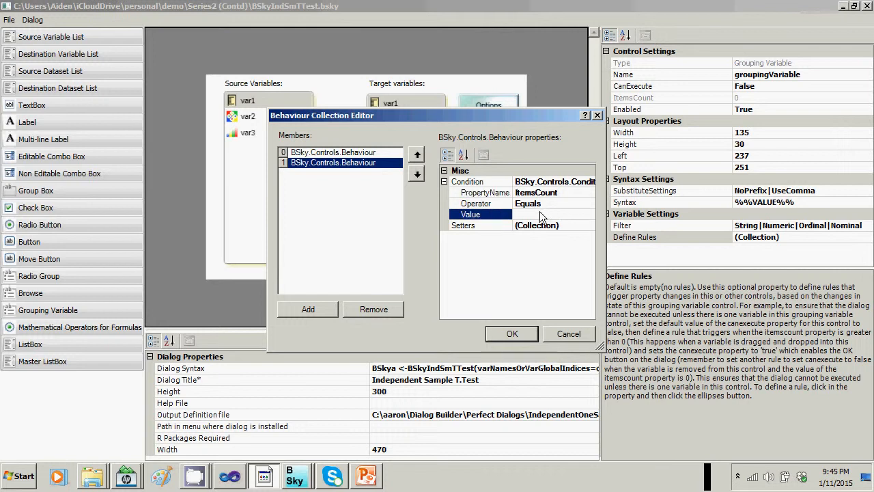
text(1)
Step: Add a setter to the ItemsCount 1 rule that sets CanExecute of groupingVariable to True, accept the rules and save the dialog
click(582, 224)
click(588, 224)
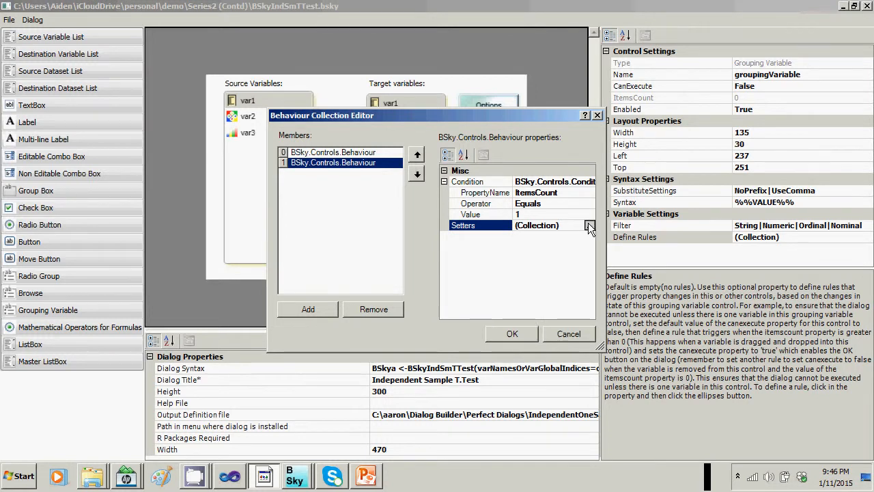
click(318, 328)
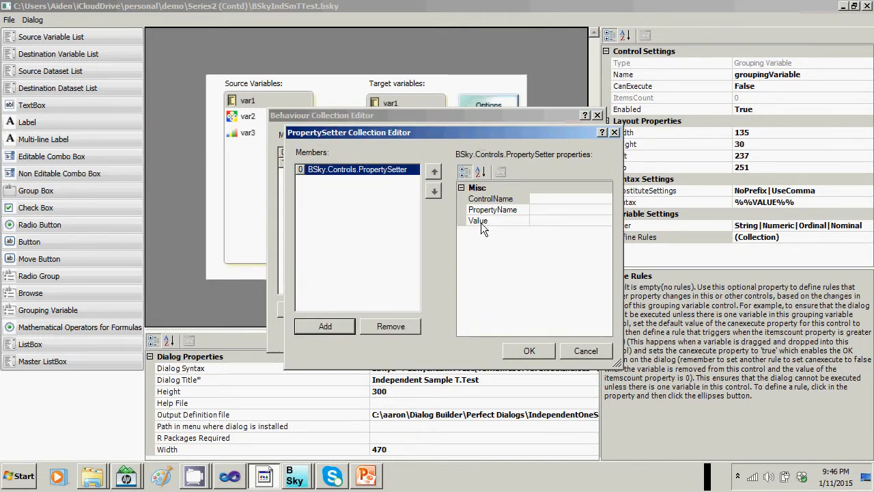
click(544, 198)
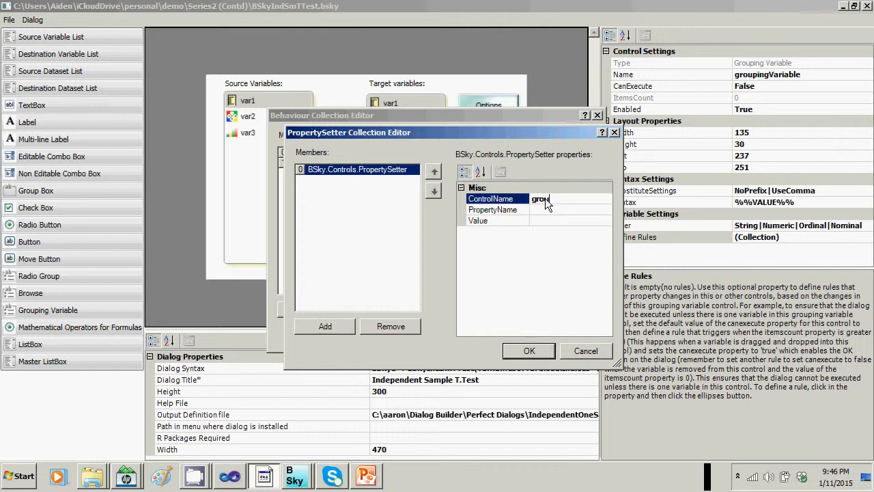
text(groupingVariable)
click(550, 209)
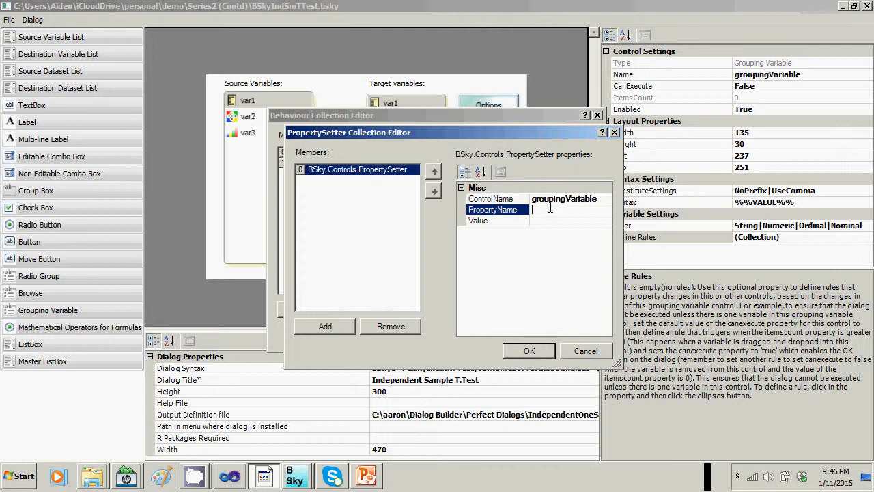
text(CanExecute)
click(557, 220)
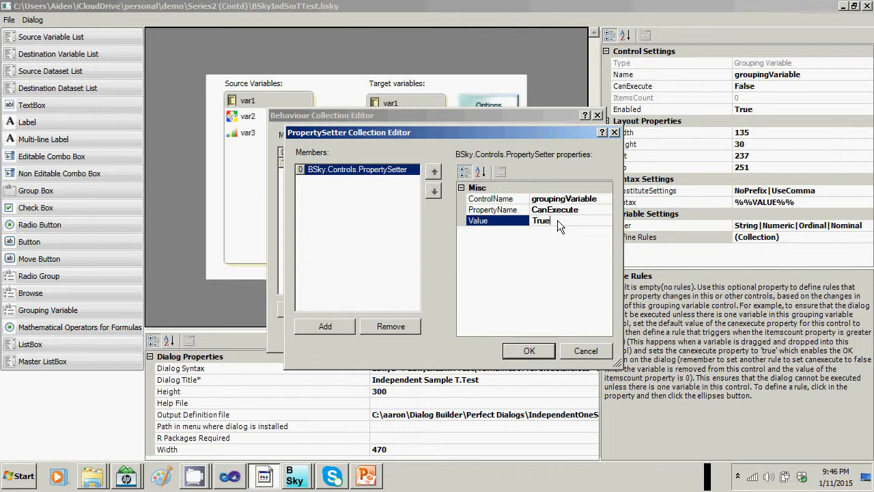
text(True)
click(528, 350)
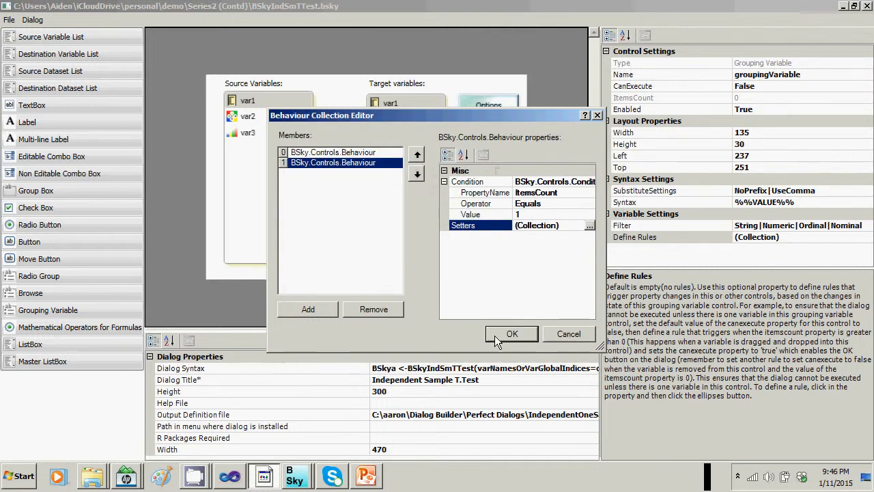
click(495, 335)
click(9, 20)
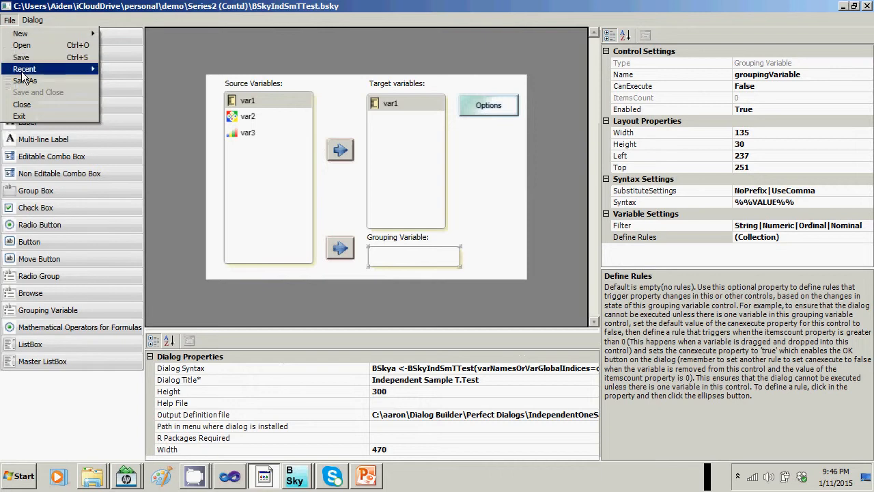
click(22, 57)
Step: Preview the dialog, testing var1 as target and var3, followed by var2, as grouping variable, and close the preview
click(32, 20)
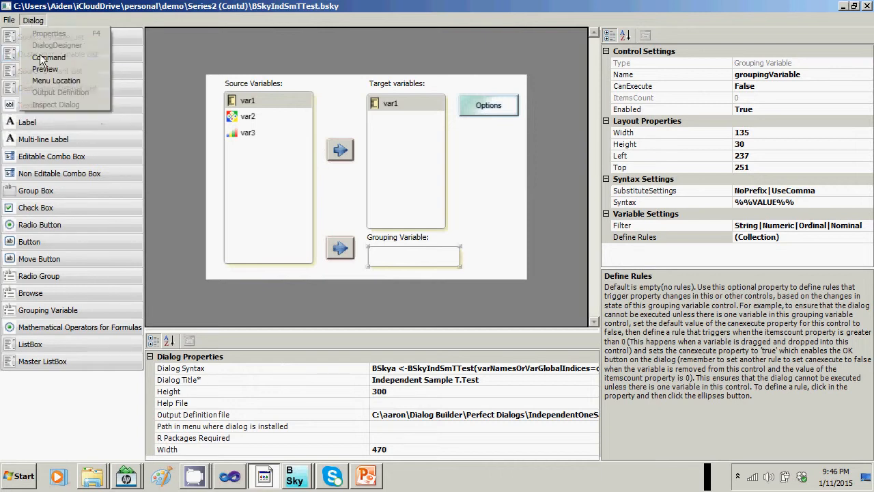
click(44, 68)
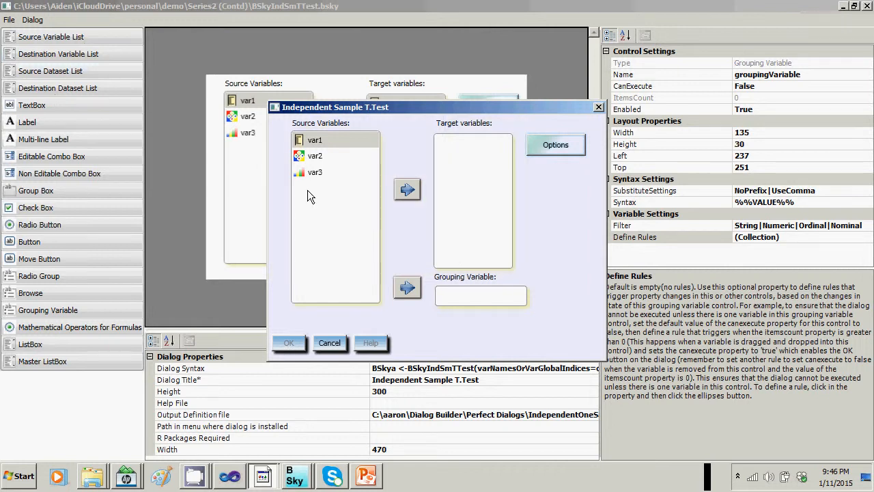
click(306, 173)
click(406, 288)
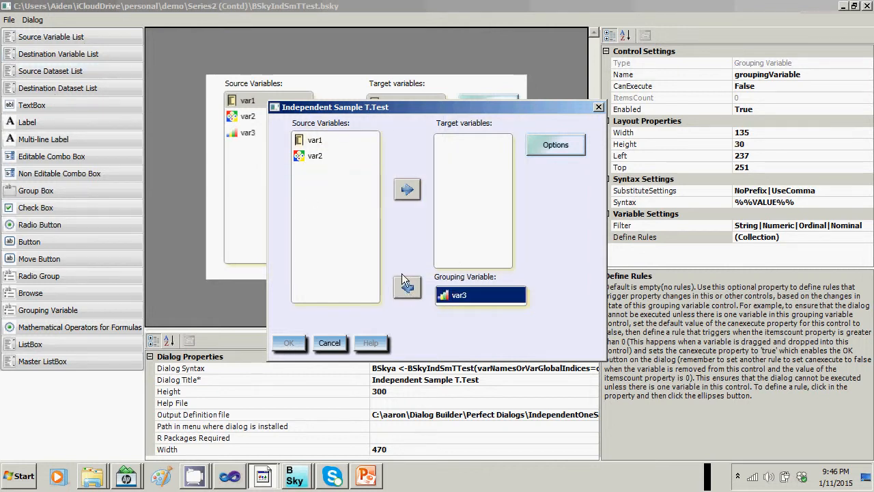
click(315, 142)
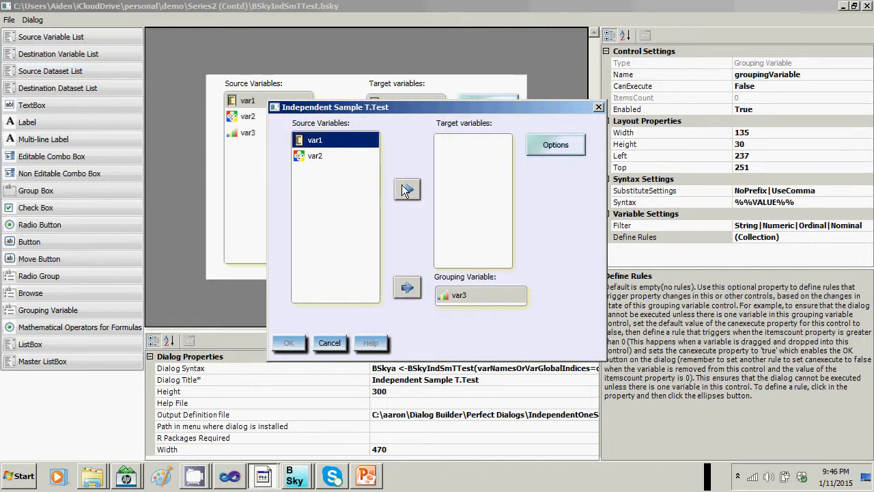
click(404, 190)
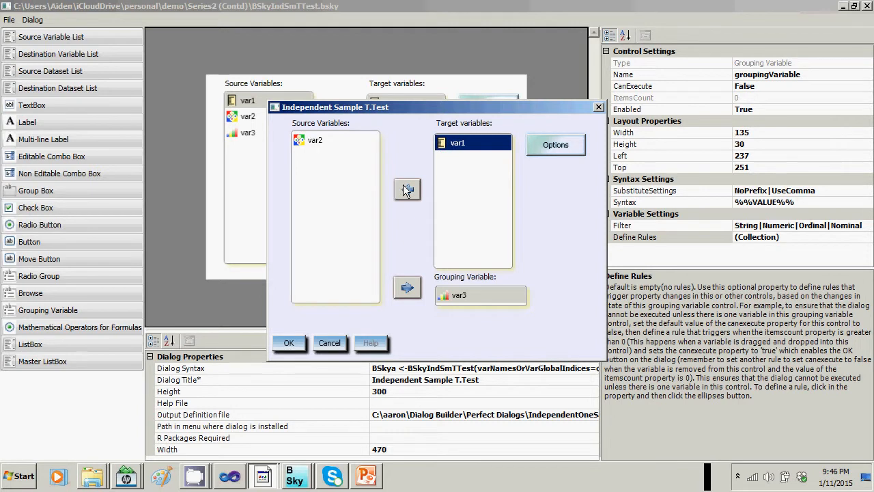
click(306, 145)
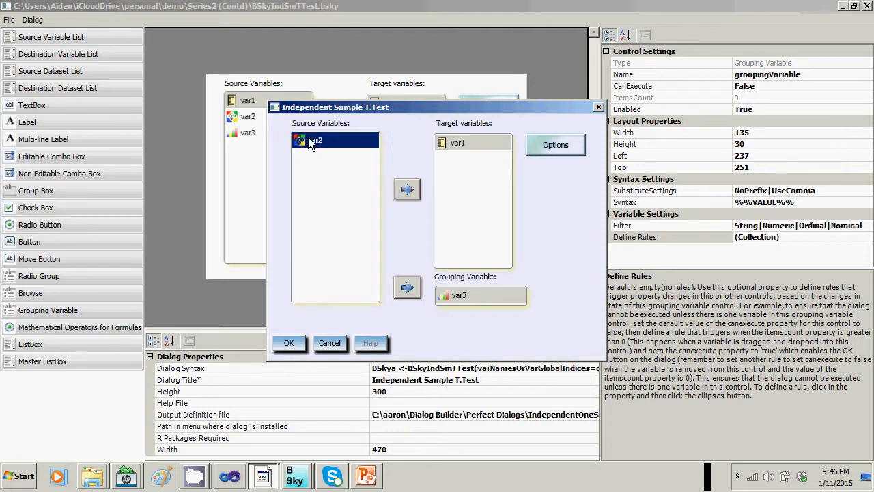
click(408, 288)
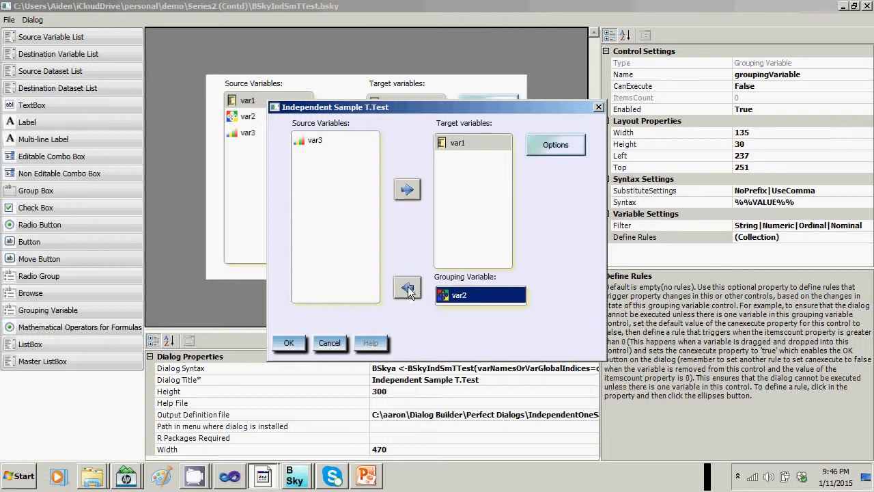
click(327, 342)
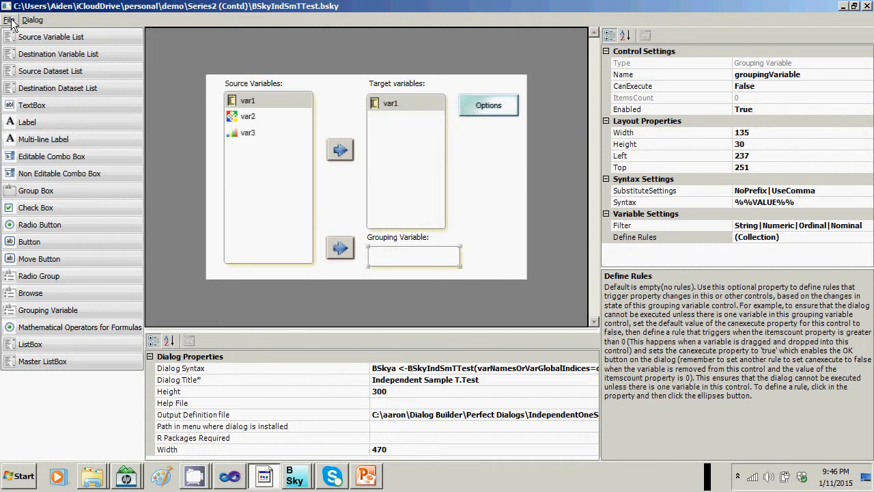
Step: Switch to the PowerPoint presentation and advance past the demo slides to review the Listbox control slides
key(alt+Tab)
key(alt+Tab)
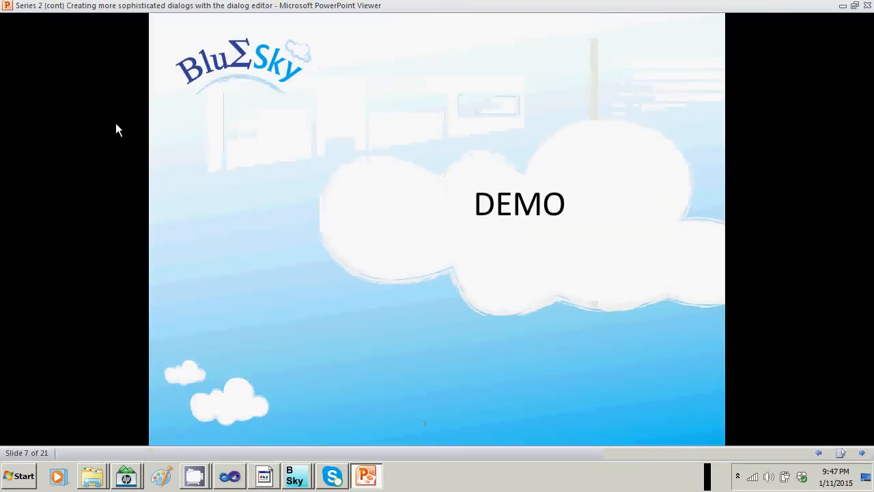
click(348, 241)
click(347, 241)
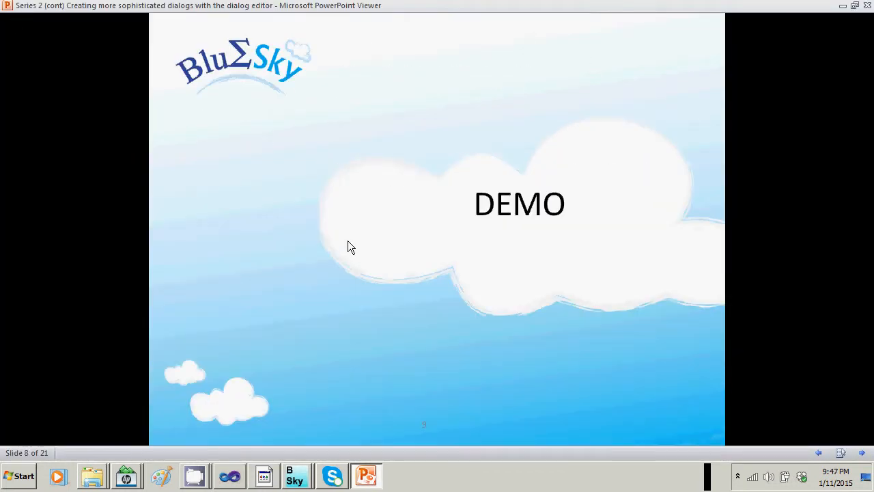
click(347, 241)
click(348, 241)
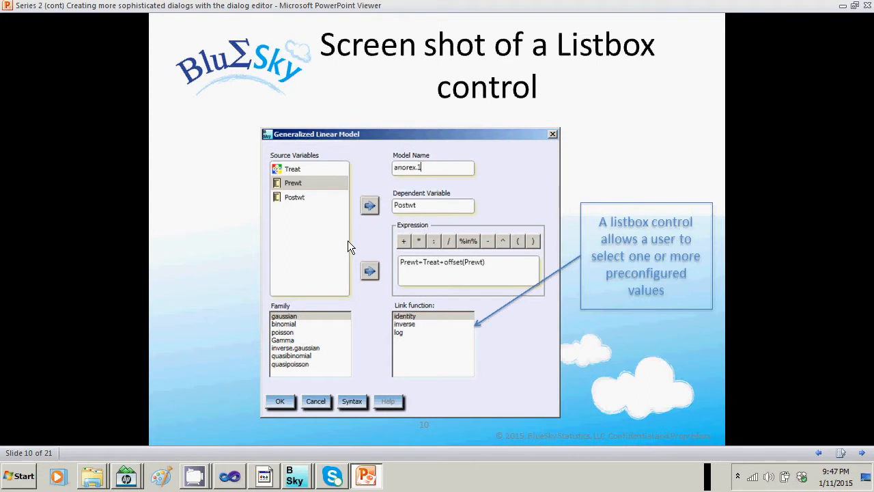
click(347, 240)
key(Left)
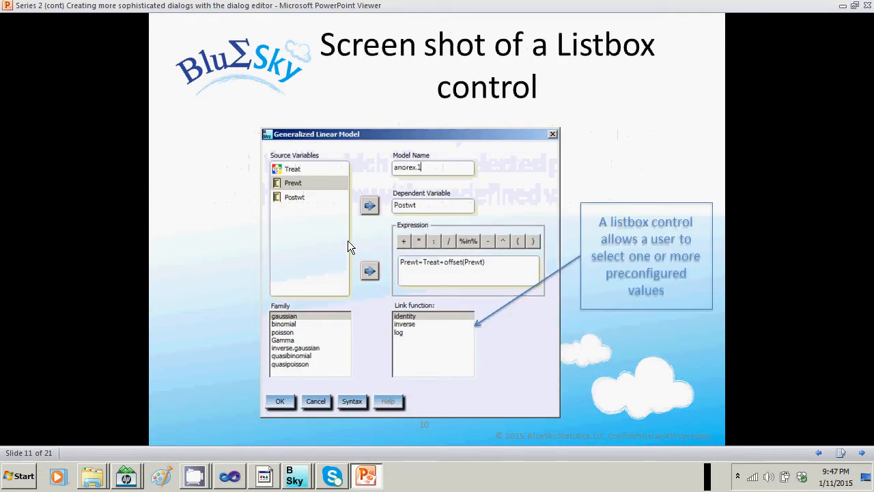
Step: Switch back to the dialog editor and open the GLM dialog file from the Series2 (Contd) folder
key(alt+Tab)
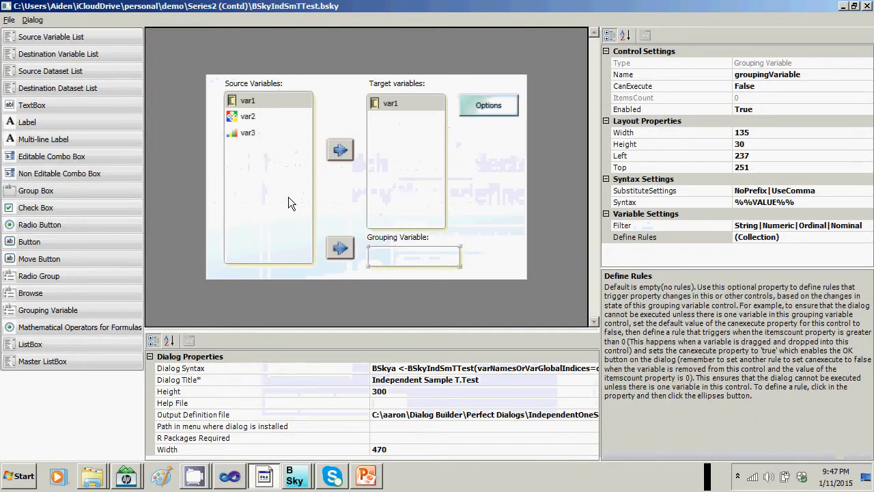
click(11, 20)
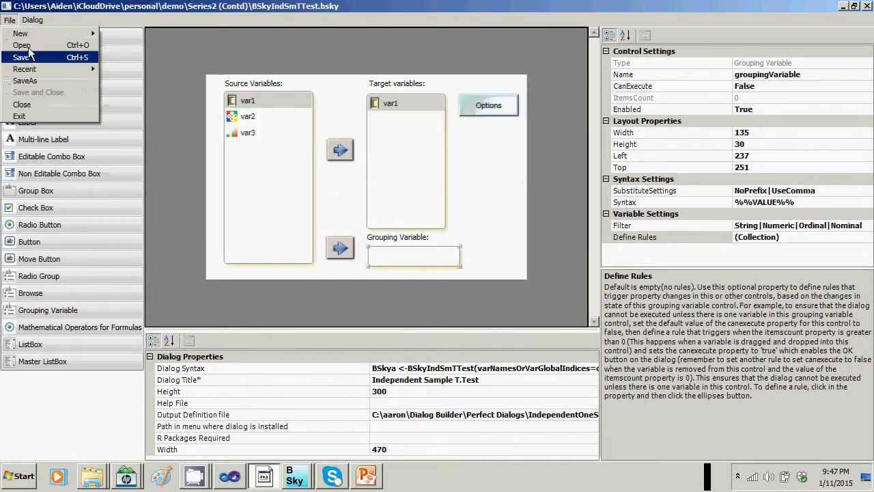
click(22, 45)
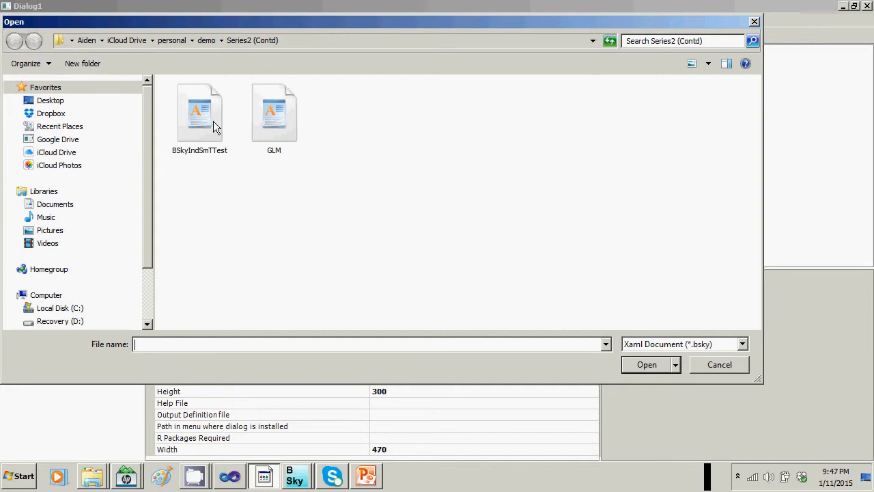
click(290, 140)
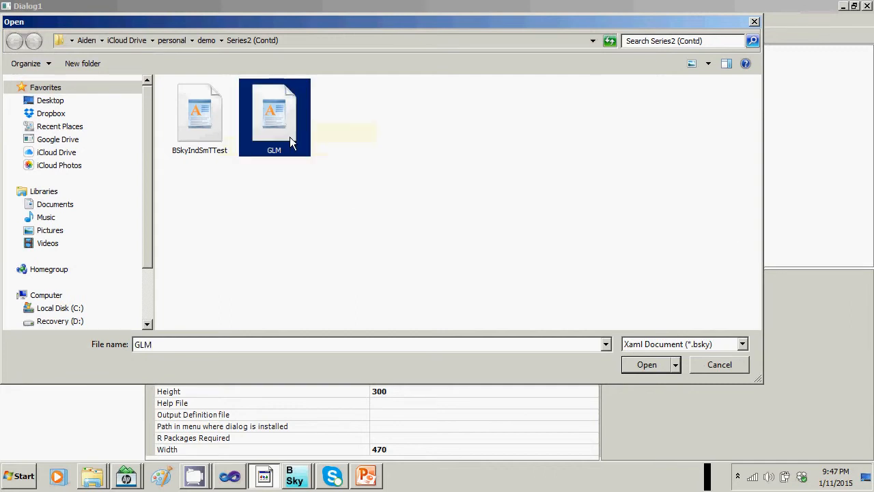
click(648, 365)
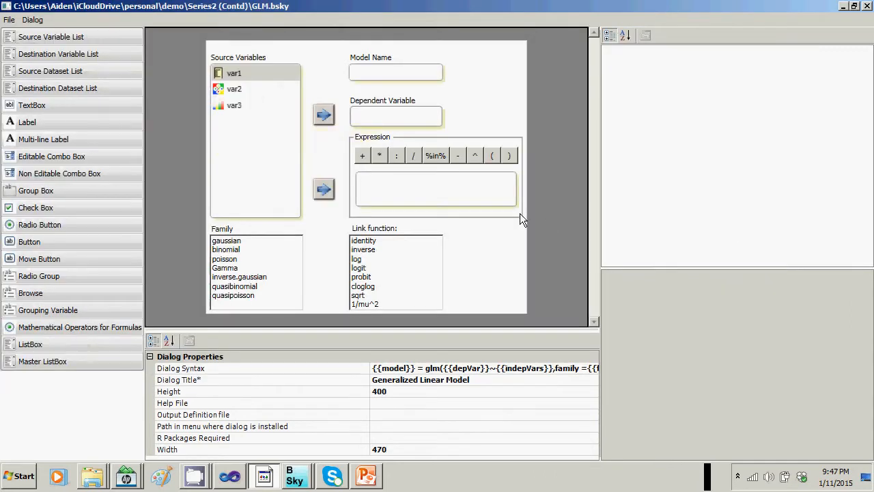
Step: Preview the Generalized Linear Model dialog, try the inverse, logit and probit entries in the Link function listbox, and close the preview
click(395, 249)
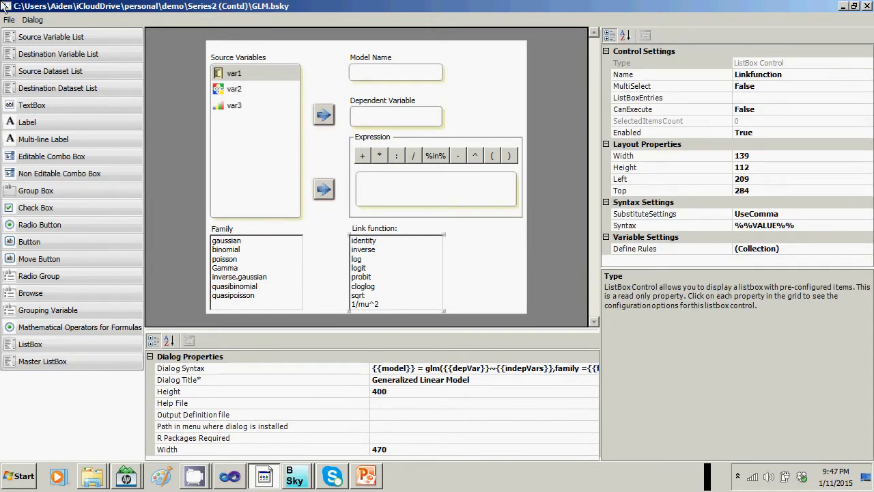
click(32, 20)
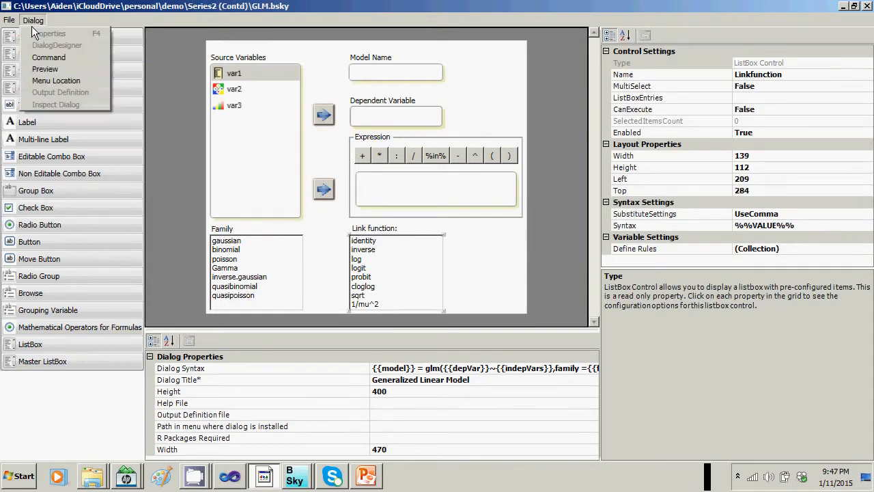
click(47, 69)
click(437, 291)
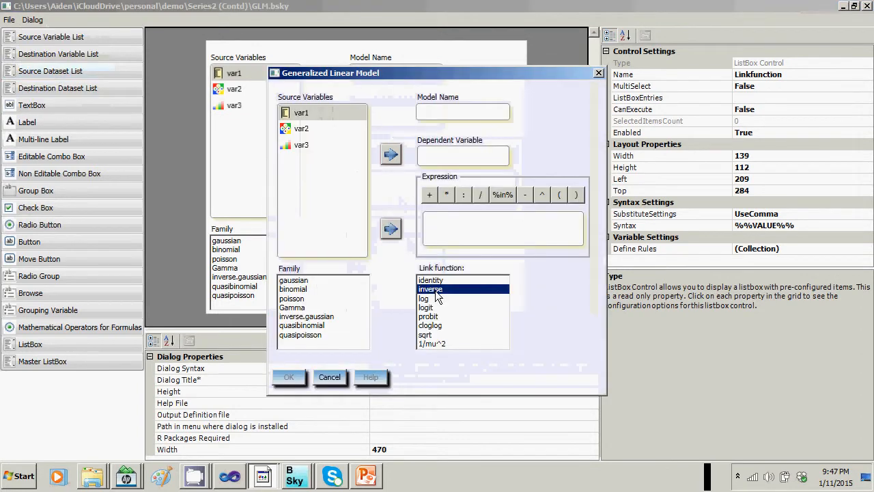
click(431, 308)
click(431, 316)
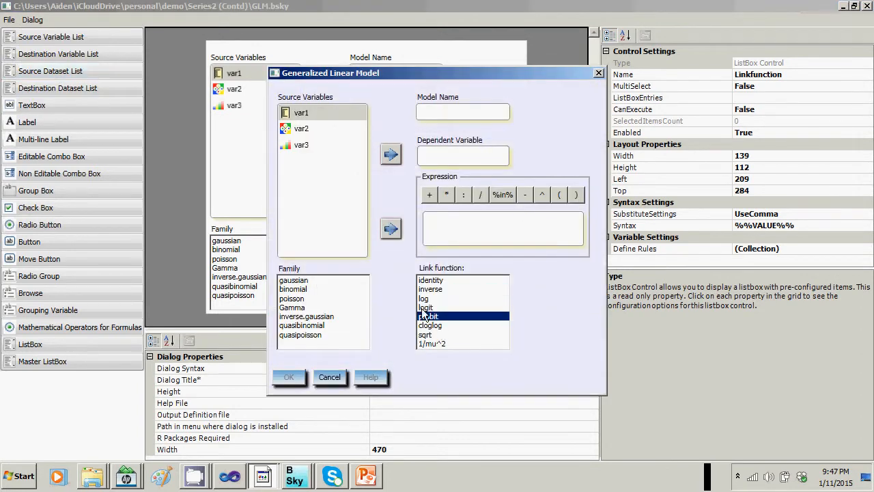
click(425, 308)
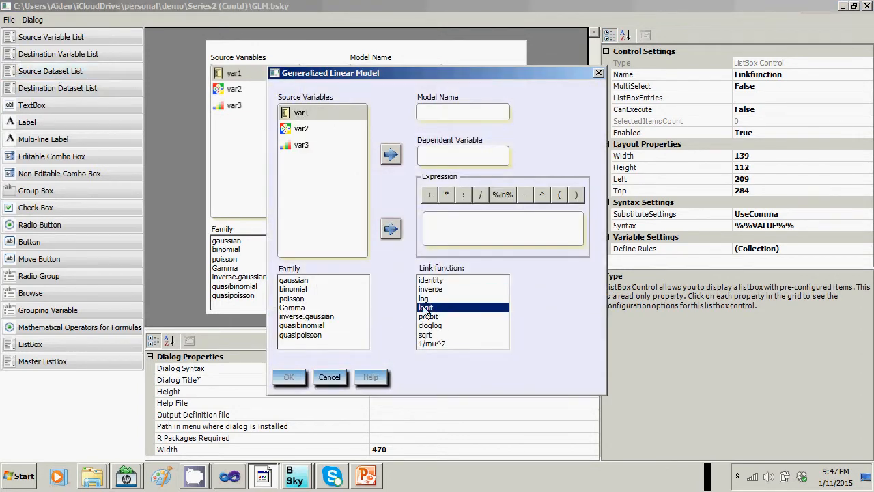
click(329, 377)
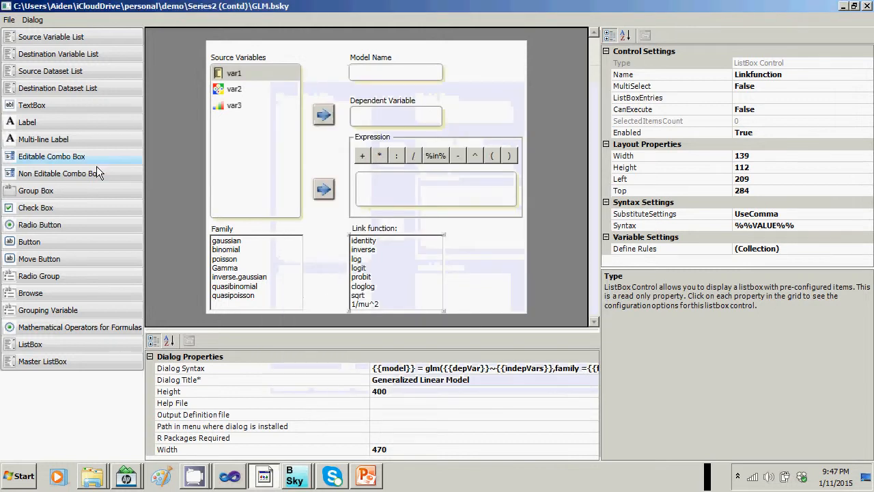
Step: Add a ListBox control, resize it to about 78 by 105, and place it beside the Link function listbox
double_click(31, 344)
drag(256, 90, 324, 175)
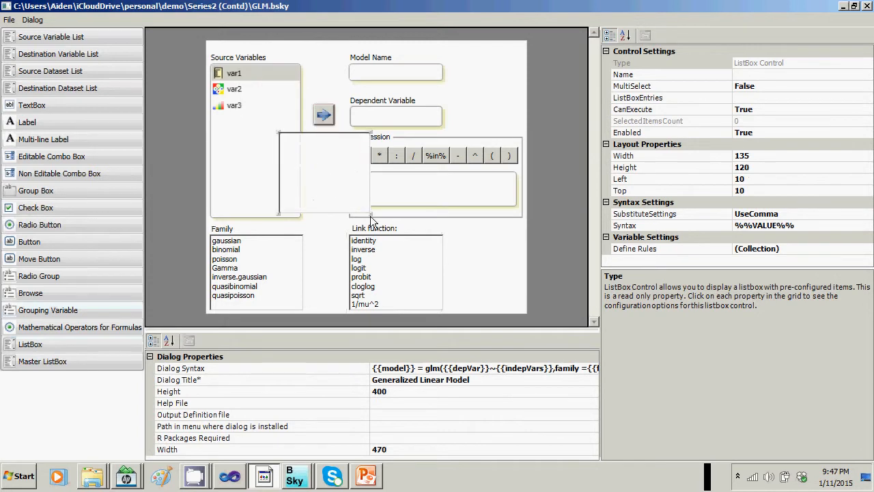
drag(374, 214, 342, 220)
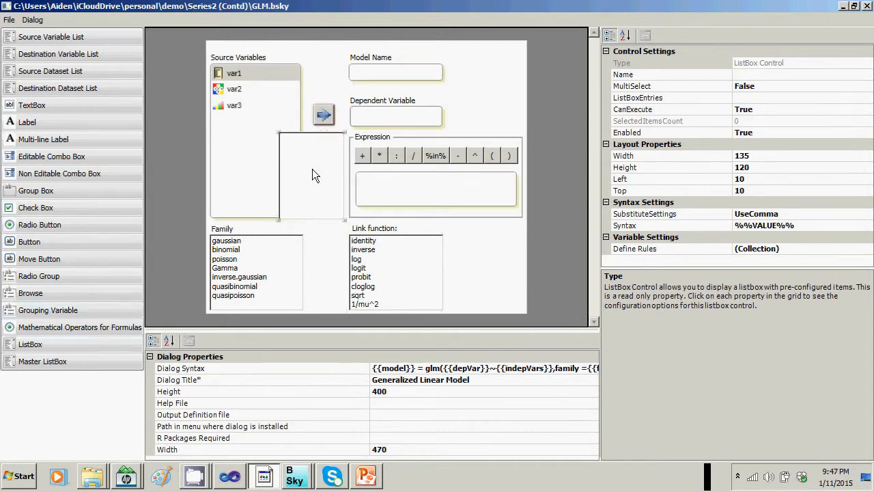
drag(312, 170, 438, 254)
drag(450, 286, 503, 293)
drag(525, 224, 512, 239)
drag(472, 276, 474, 267)
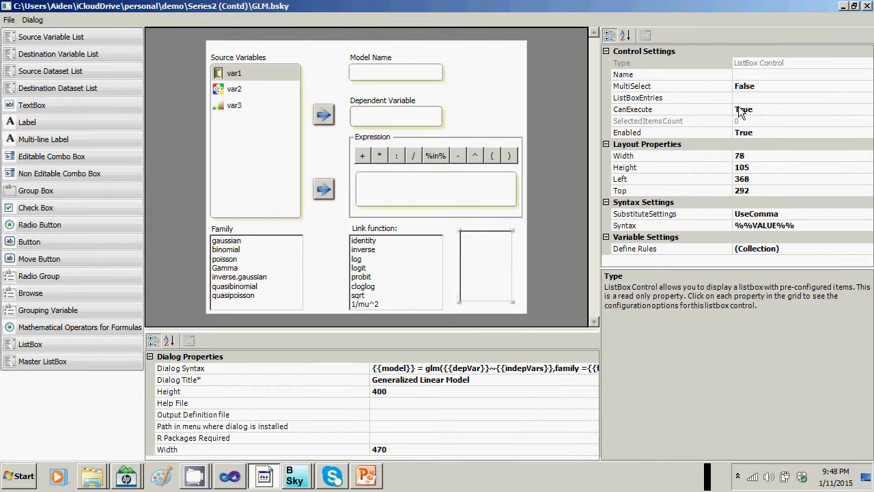
Step: Name the new listbox test123 and enter abc, pqr and qwe as its display values
click(755, 72)
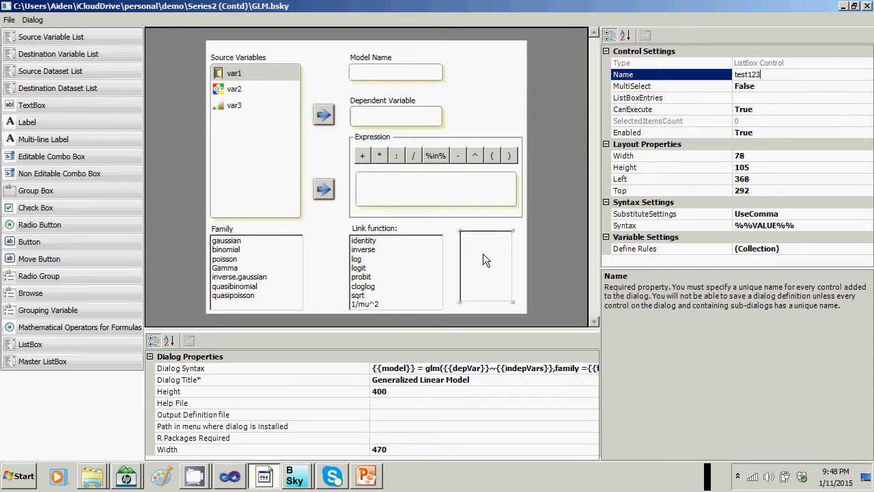
click(754, 99)
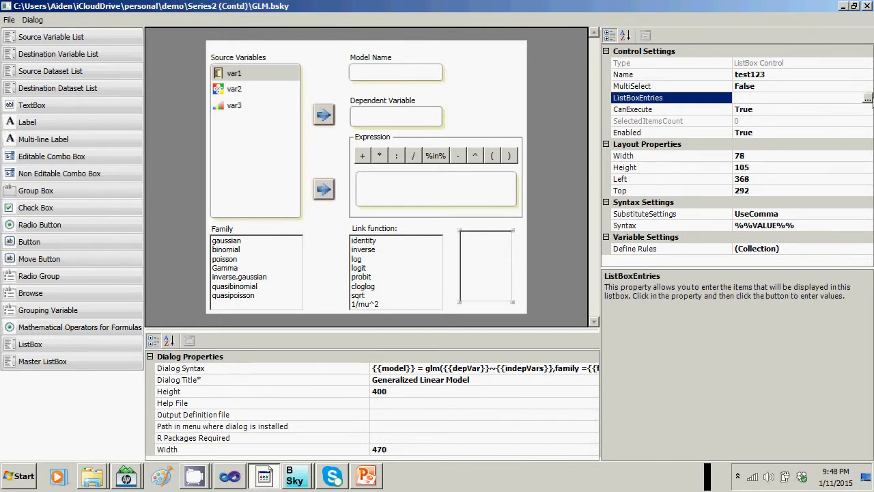
click(866, 99)
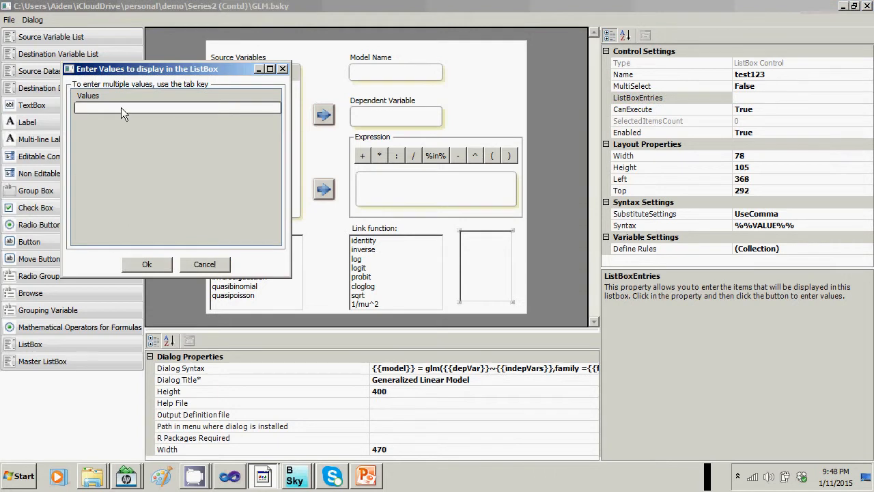
click(121, 107)
click(119, 109)
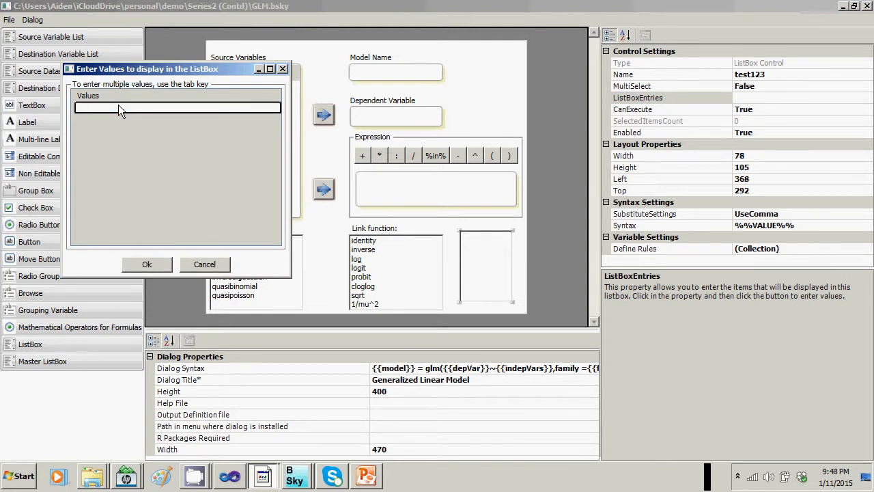
text(abc)
key(Tab)
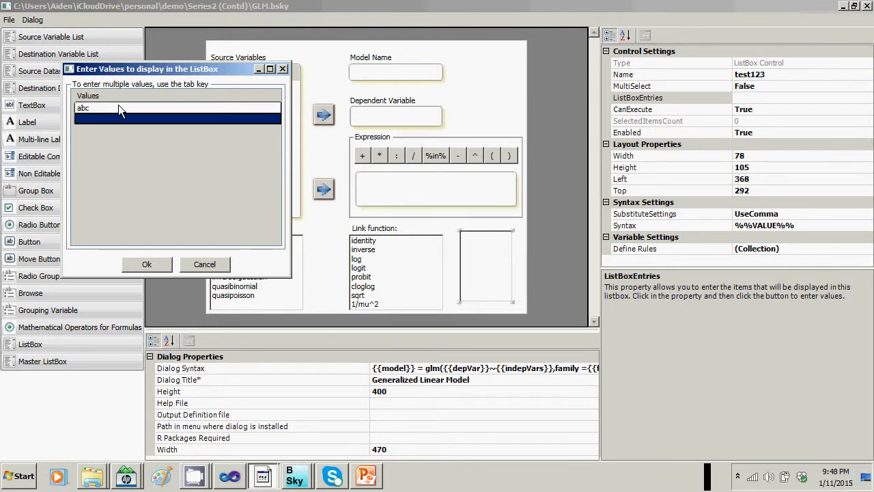
text(pqr)
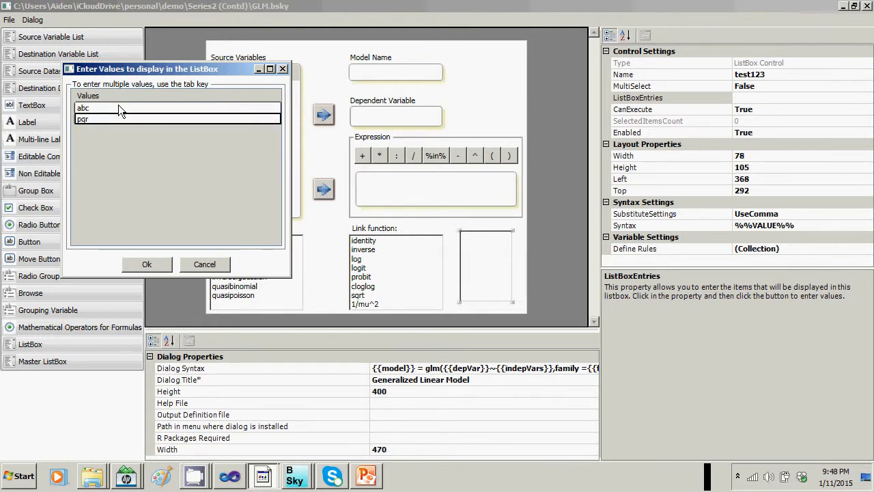
key(Tab)
text(qwe)
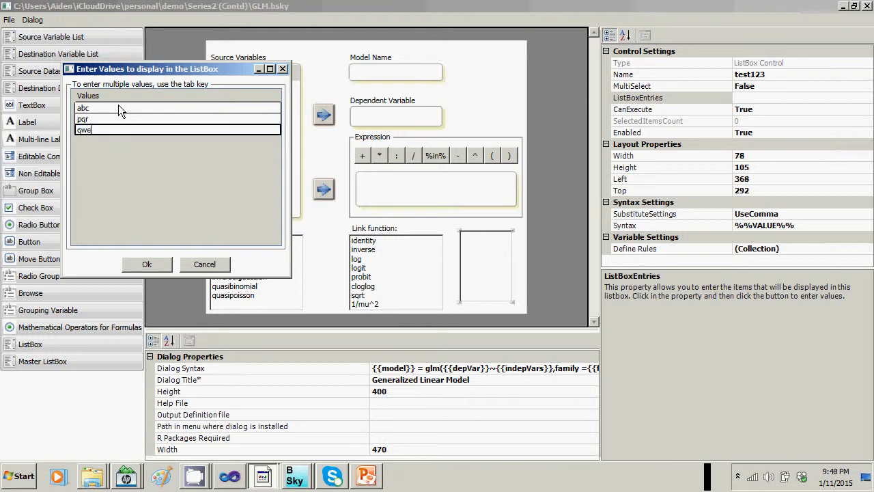
click(147, 264)
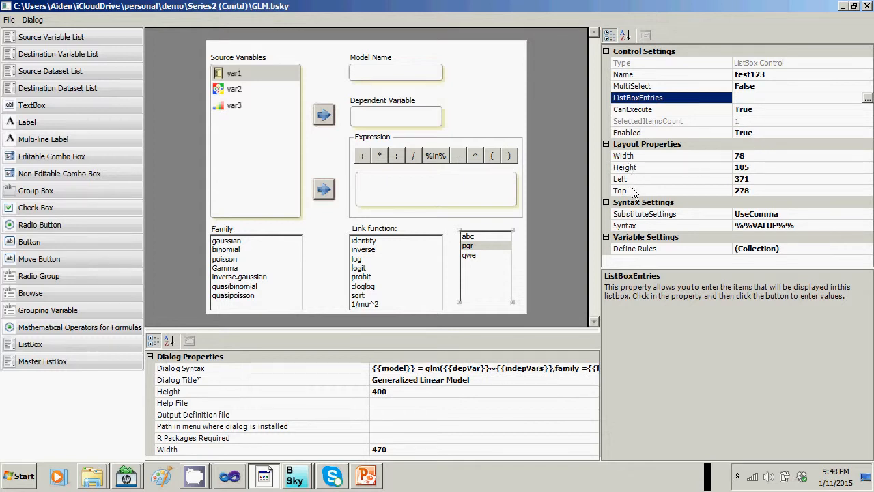
Step: Nudge the test123 listbox to about left 376, top 280 and set its width to 80
drag(489, 234, 492, 235)
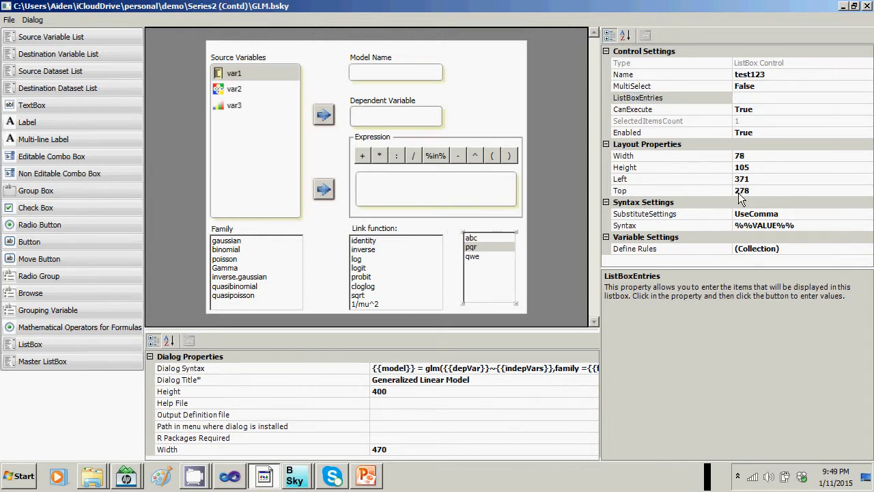
click(757, 155)
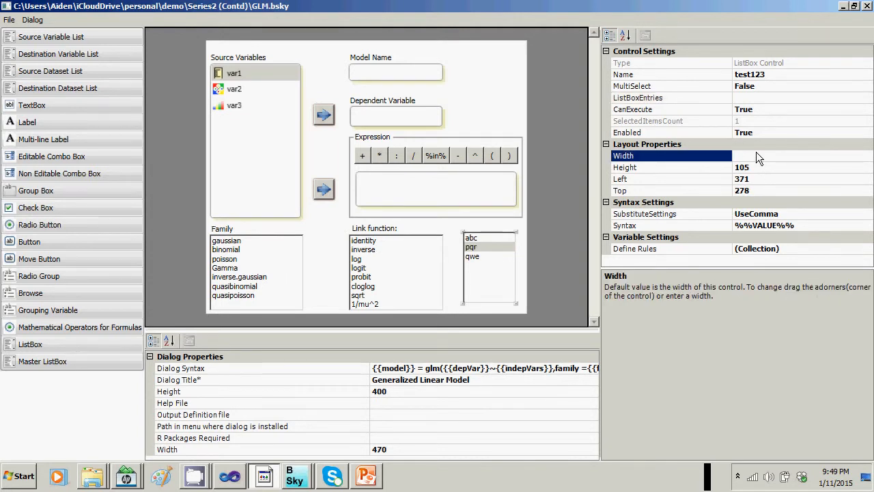
text(80)
click(756, 171)
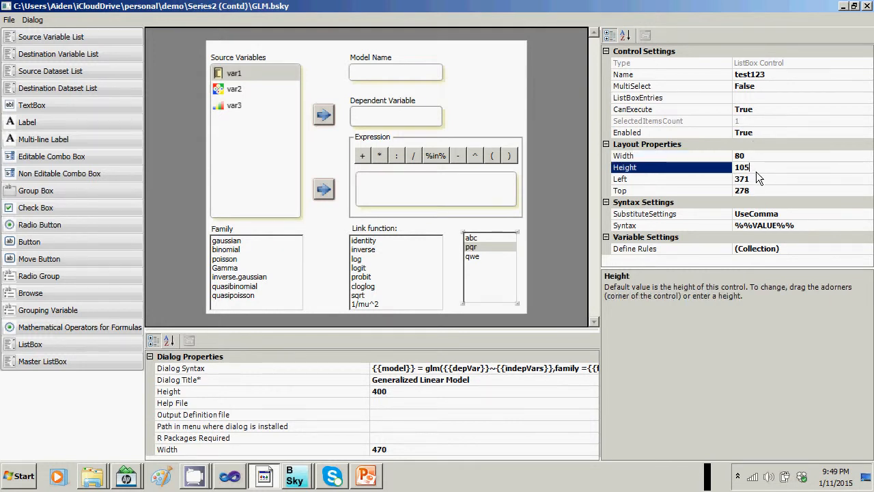
Step: Review the test123 listbox's substitution settings and accept them with the comma separator
click(791, 211)
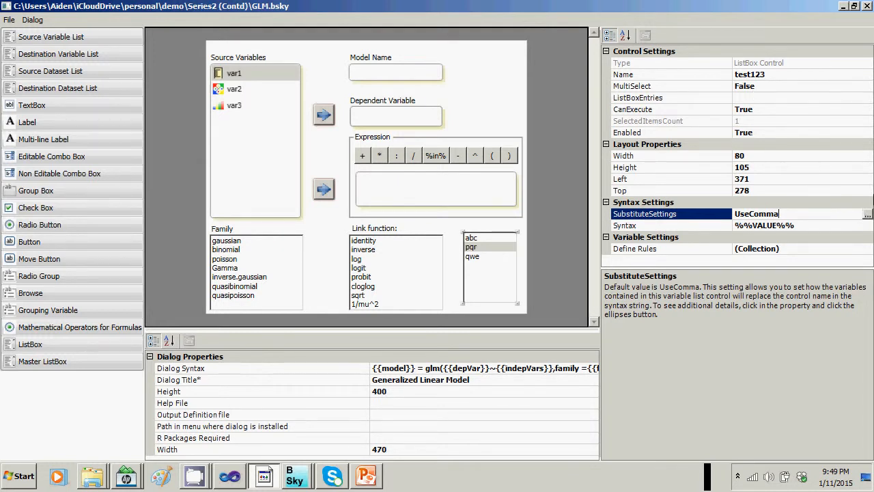
click(867, 215)
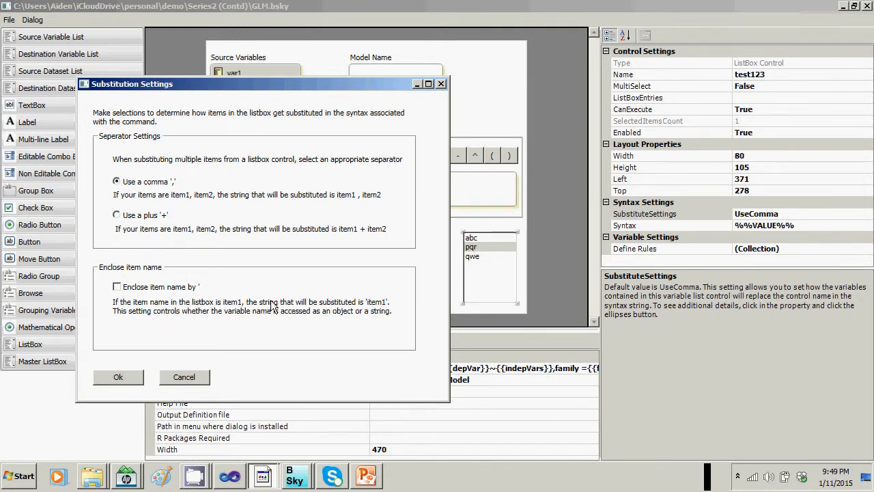
click(126, 374)
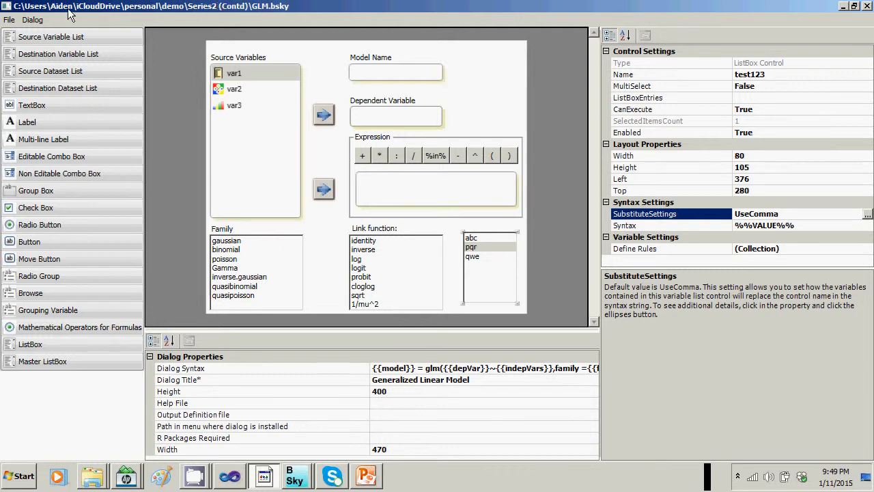
Step: Preview the Generalized Linear Model dialog, try the pqr and qwe entries in the new listbox, and close the preview
click(32, 20)
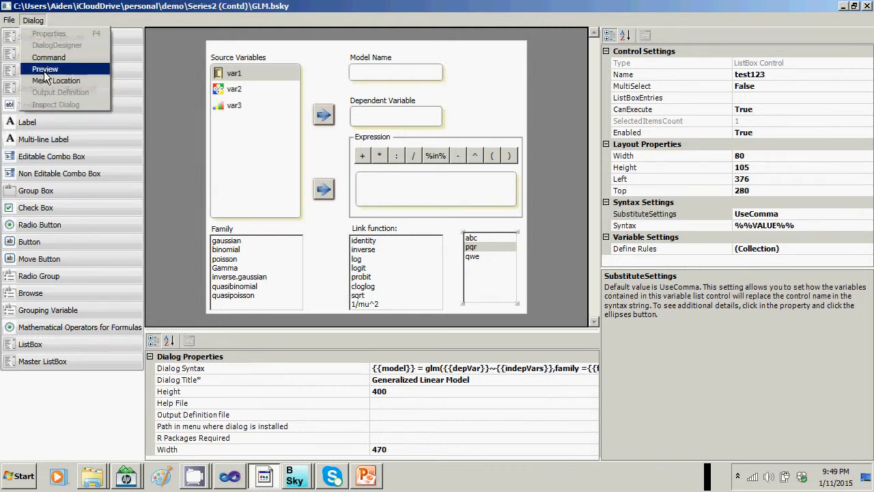
click(45, 70)
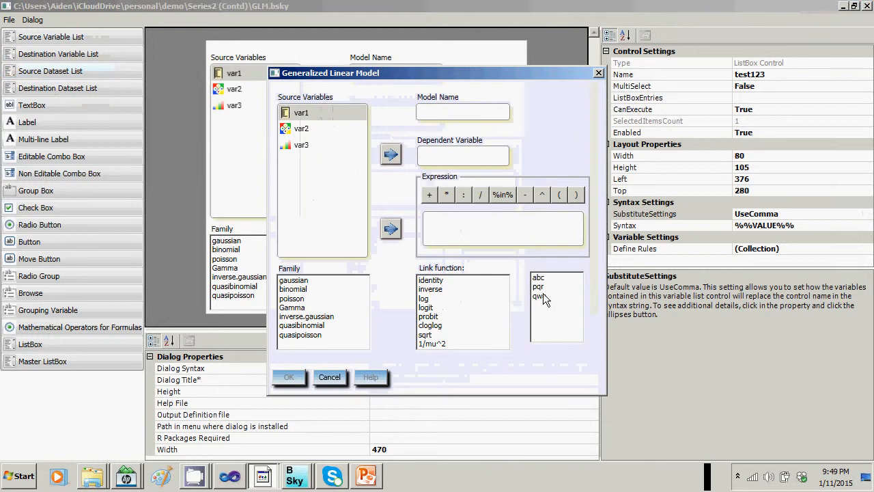
click(542, 289)
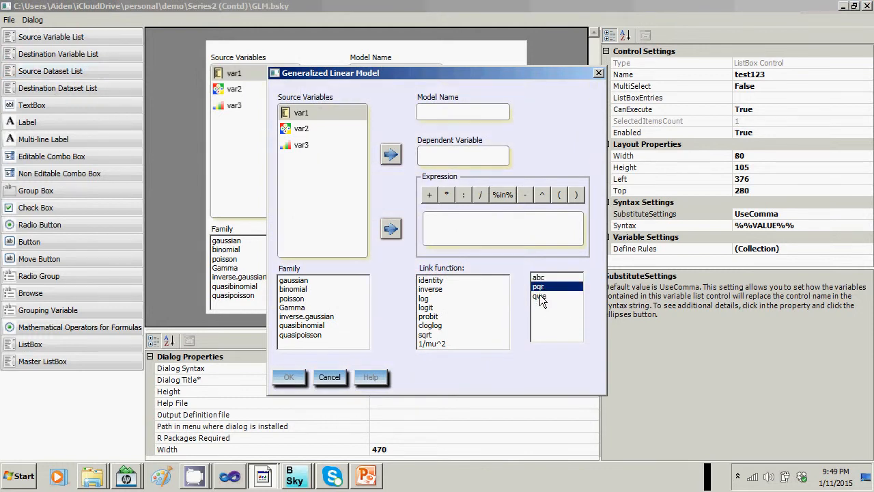
click(539, 295)
click(329, 377)
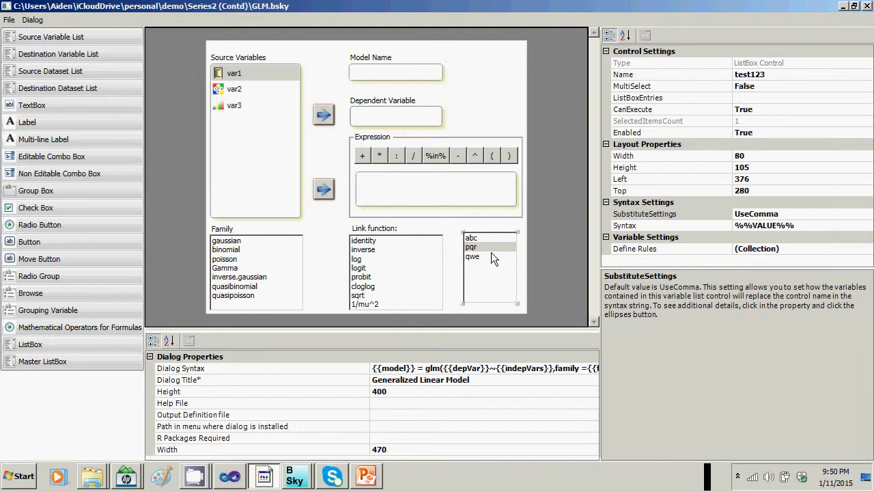
Step: Delete the test123 listbox from the dialog and save the GLM dialog file
key(Delete)
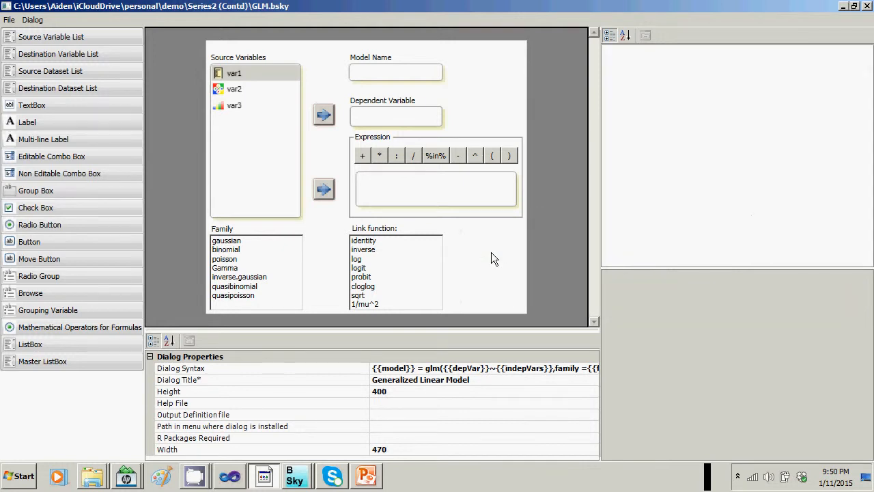
click(10, 20)
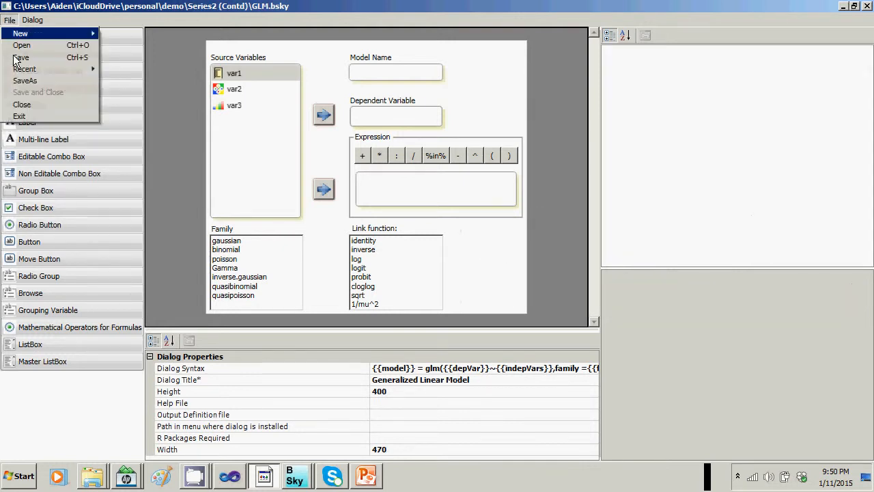
click(20, 58)
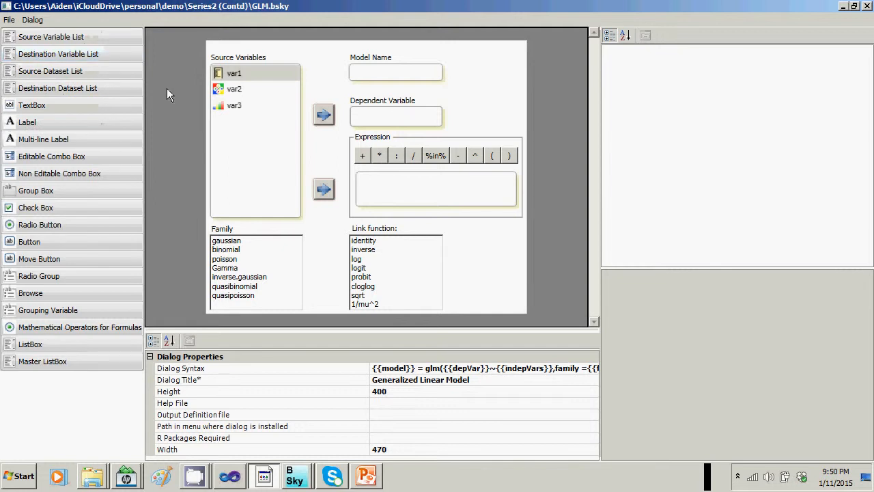
key(alt+Tab)
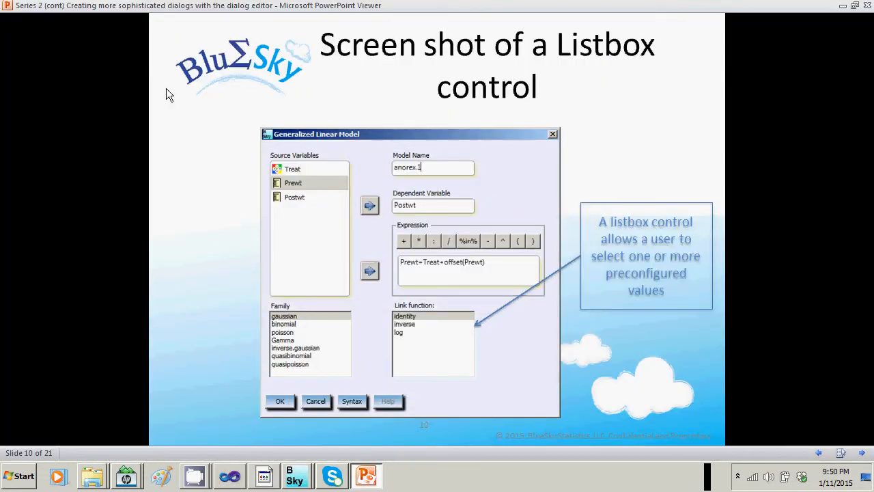
key(alt+Tab)
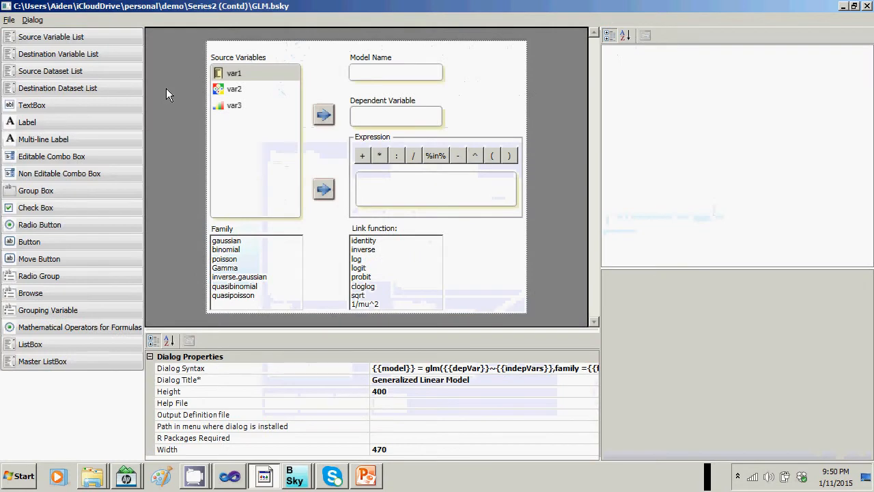
Step: Examine the descriptions of the Source Variables list's Type, SubstituteSettings, MoveVariables and Filter properties
click(238, 111)
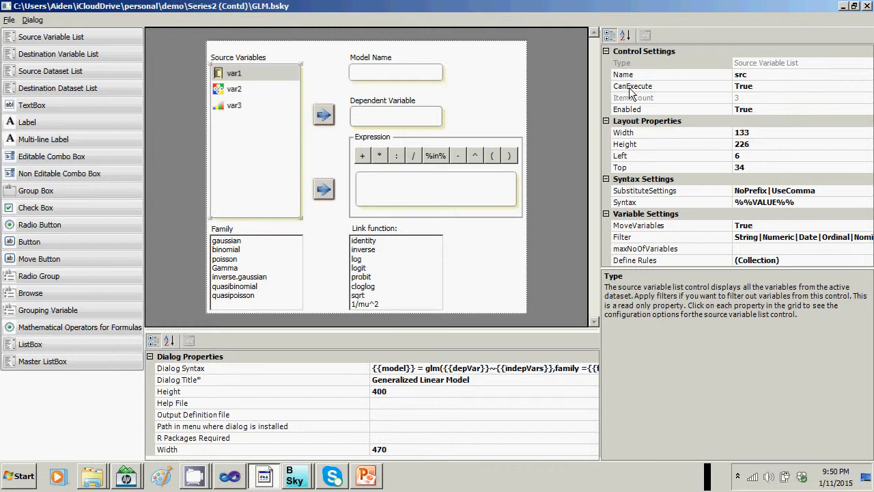
click(638, 63)
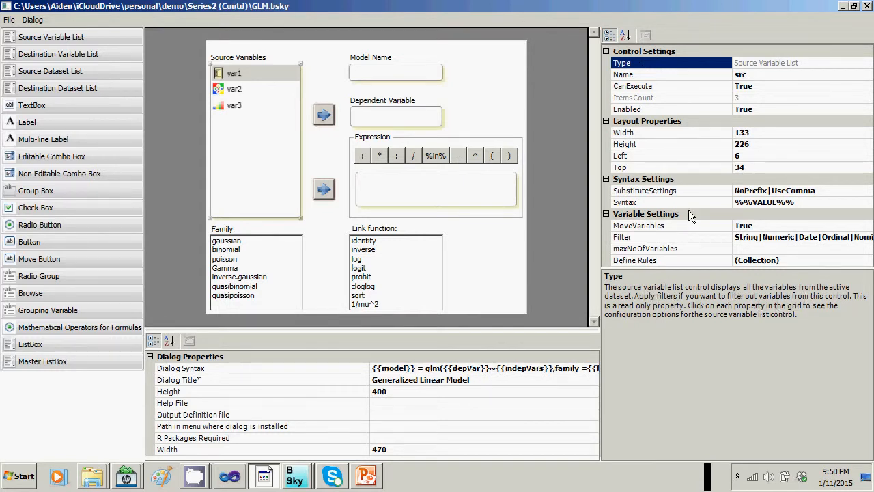
click(652, 194)
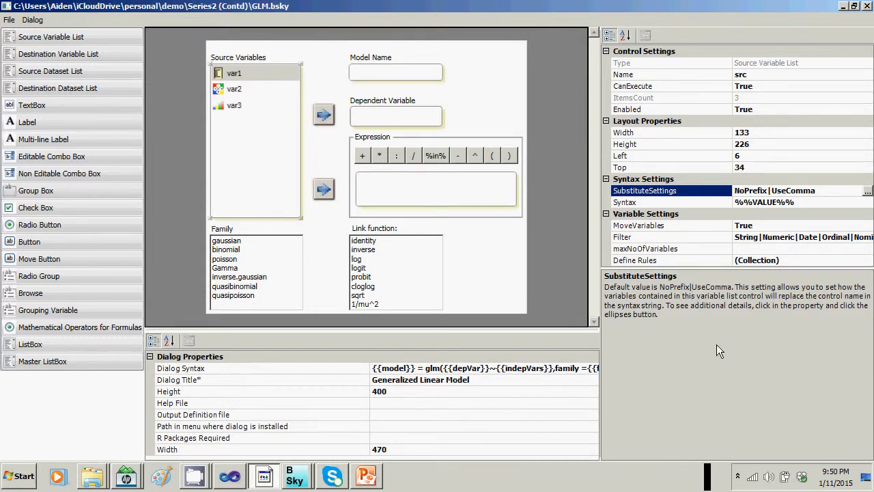
click(652, 226)
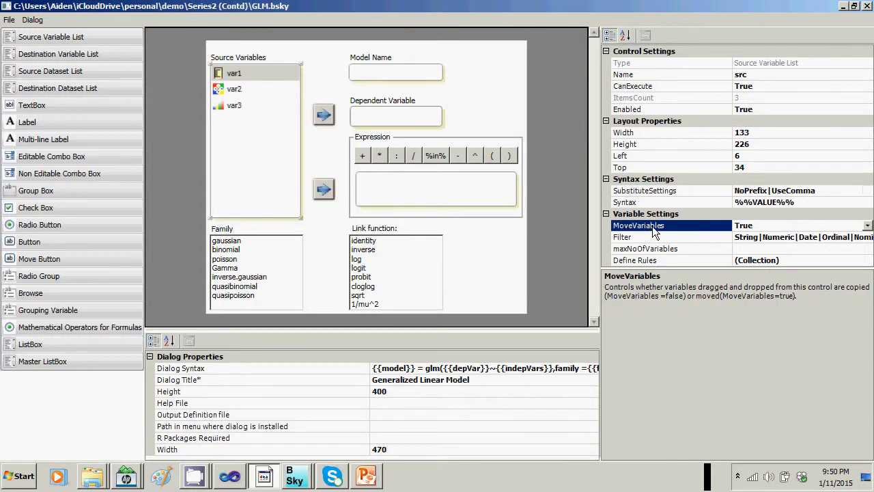
click(652, 238)
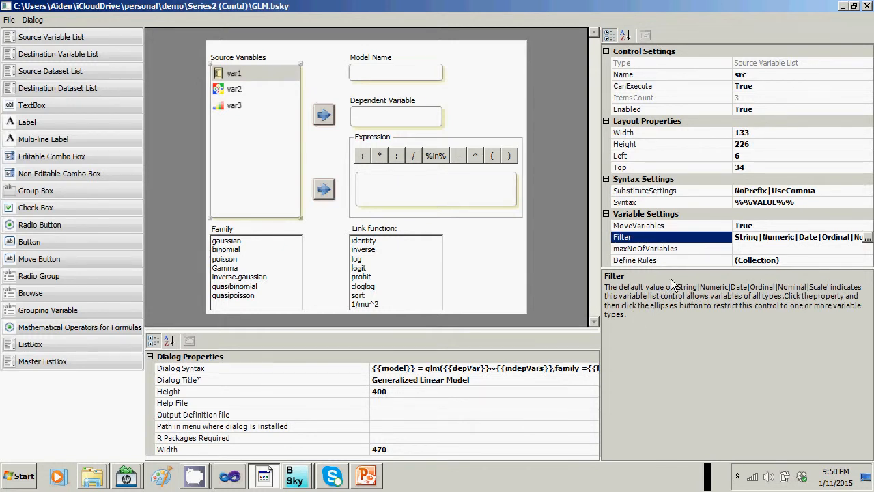
Step: Examine the descriptions of the Model Name textbox's Type and Enabled properties, and select the Expression textbox for inspection
click(363, 71)
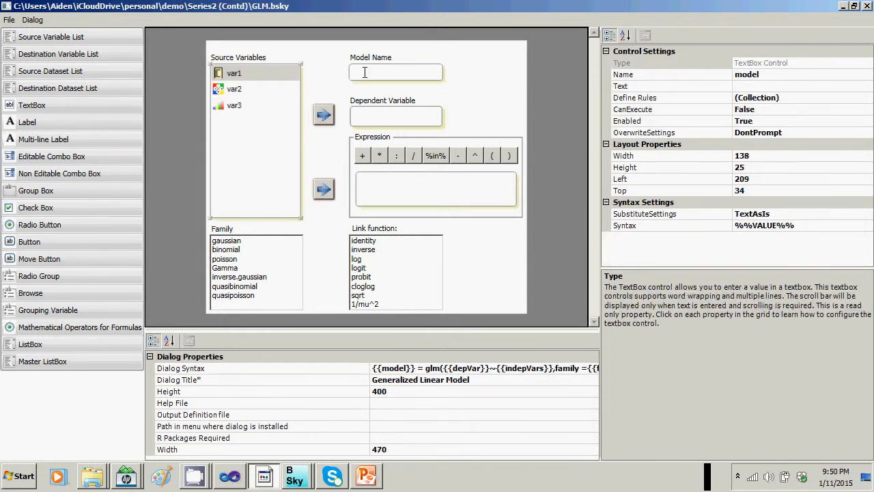
click(647, 62)
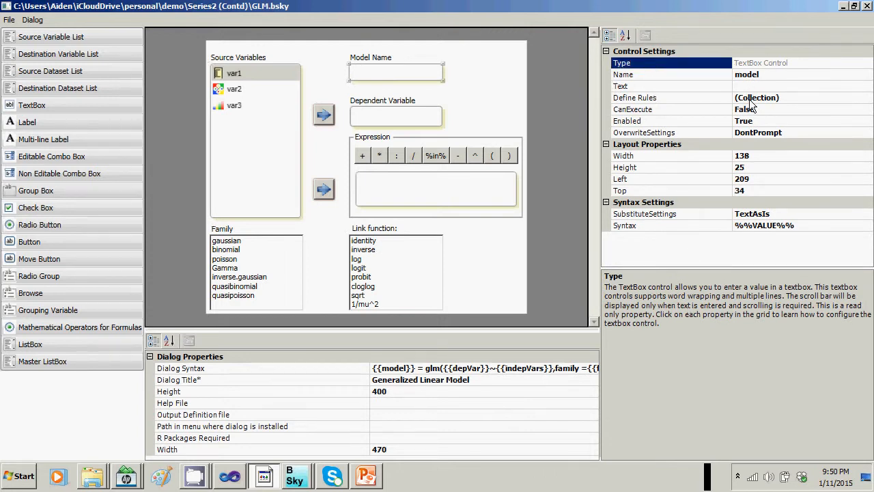
click(634, 121)
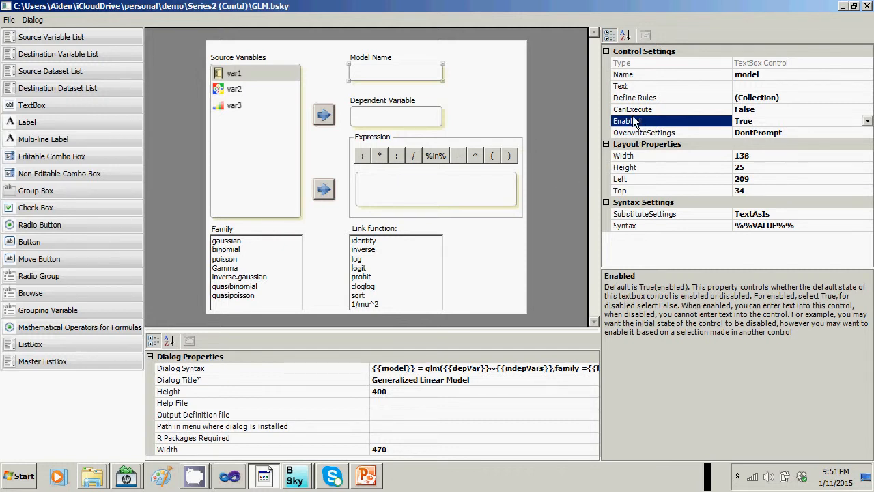
click(407, 189)
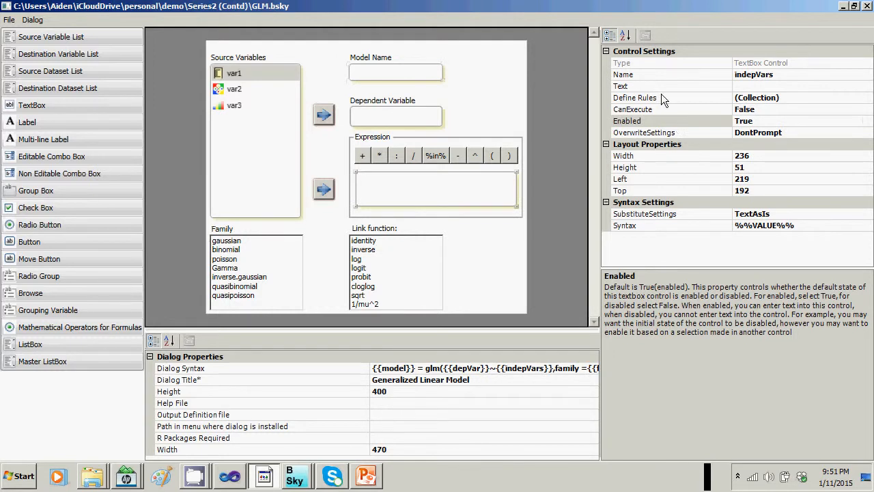
Step: Examine the descriptions of the Expression textbox's Type property and the Link function listbox's Type and ListBoxEntries properties
click(659, 63)
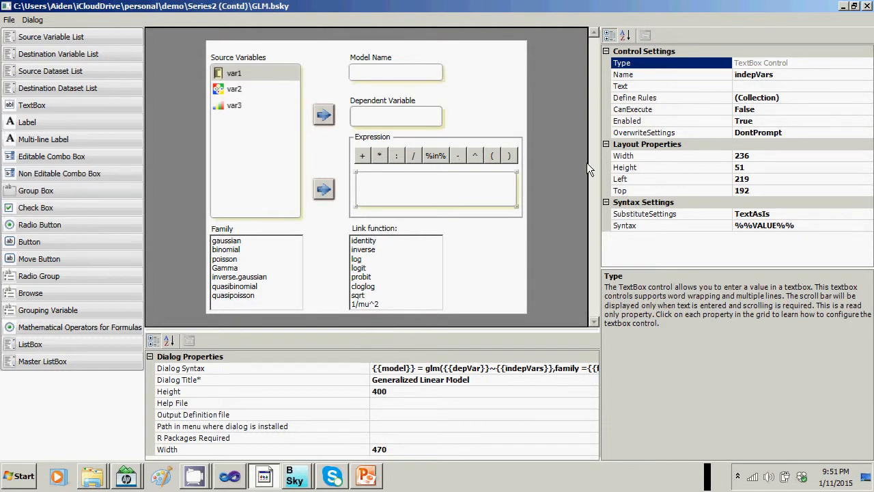
click(685, 171)
click(387, 272)
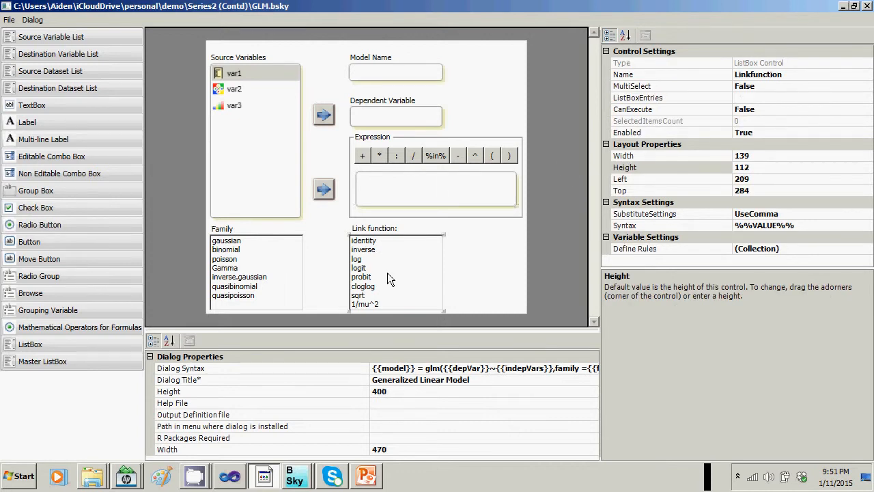
click(678, 66)
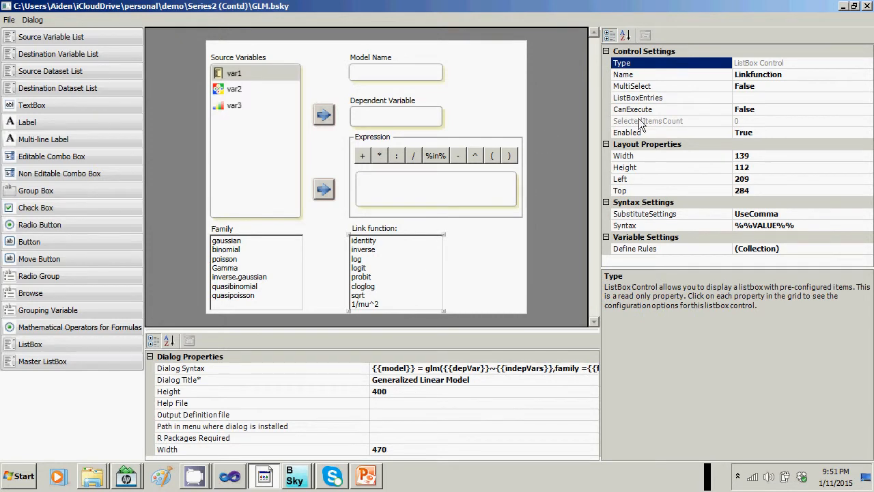
click(644, 99)
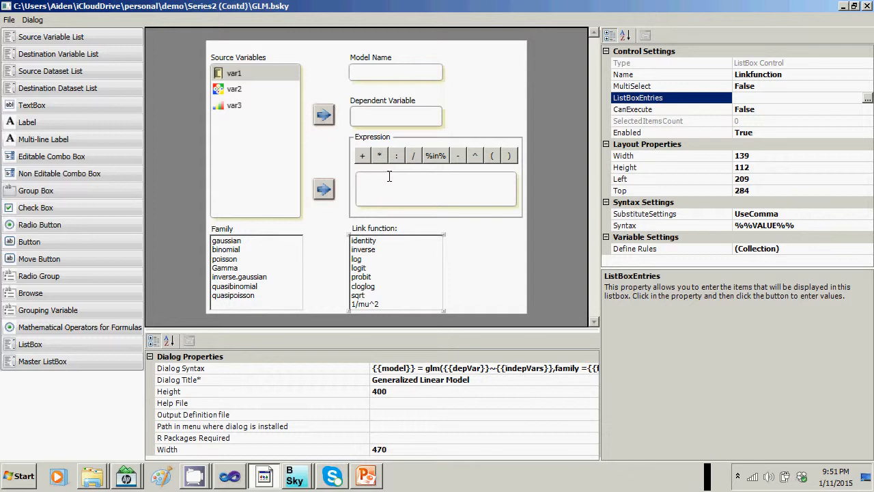
Step: Switch to the PowerPoint presentation and advance to the Master ListBox Control slide
key(alt+Tab)
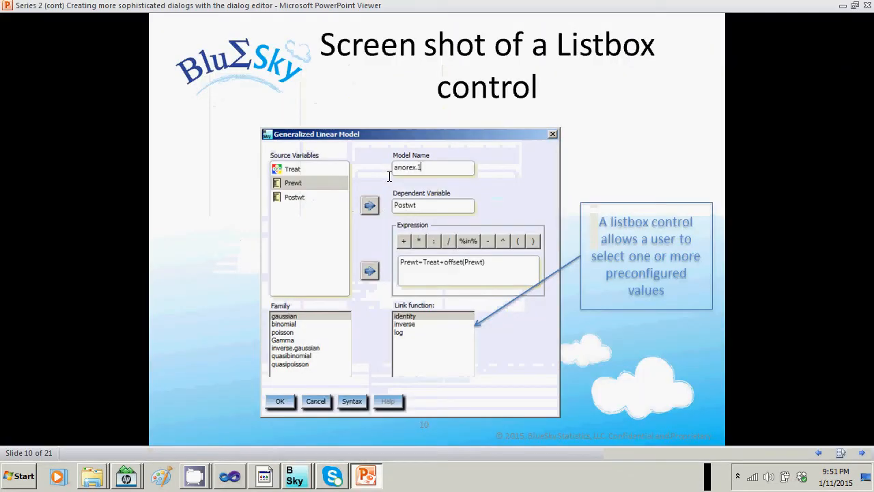
key(Right)
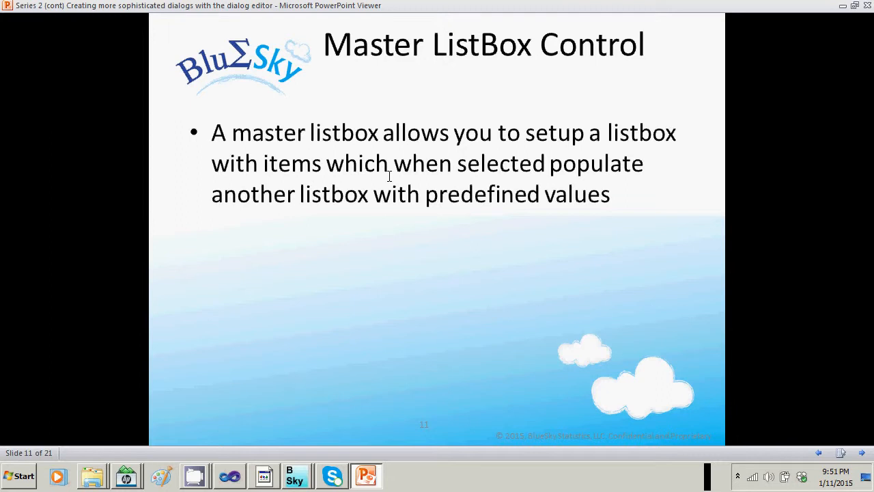
Step: Switch to BlueSky Analytics and open the GLM model fitting dialog for the anorexia dataset
click(310, 483)
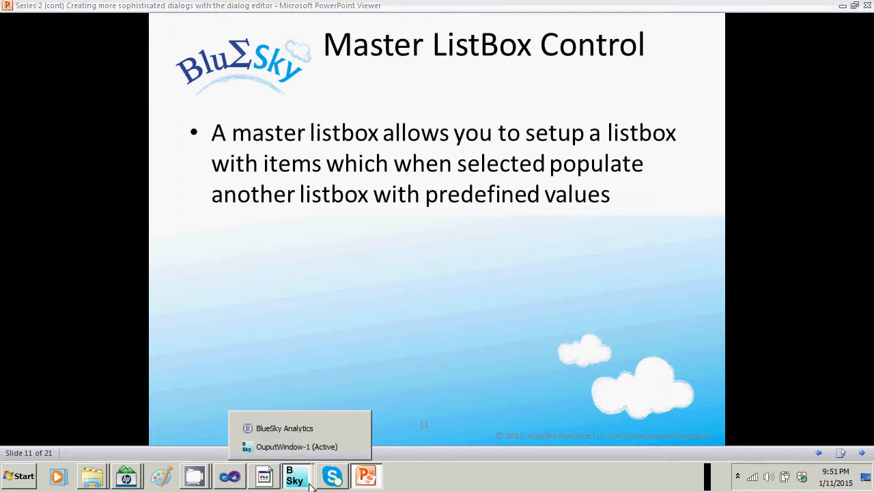
click(292, 431)
click(146, 31)
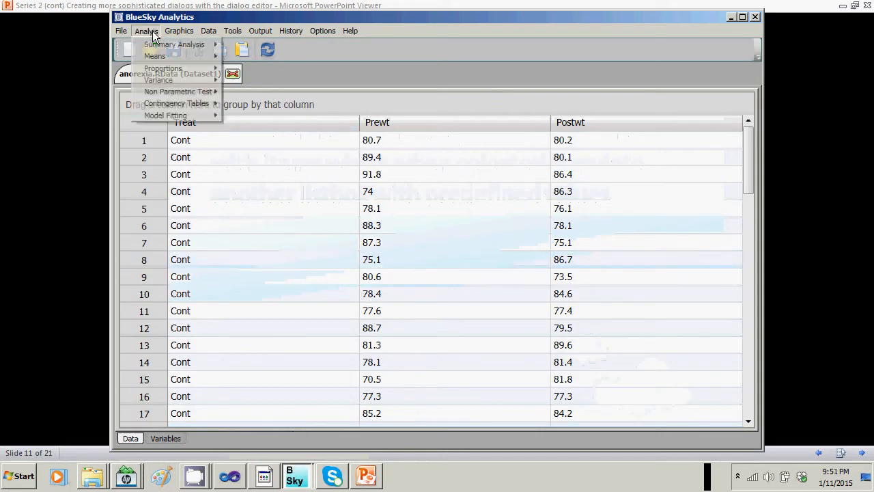
mouse_move(205, 116)
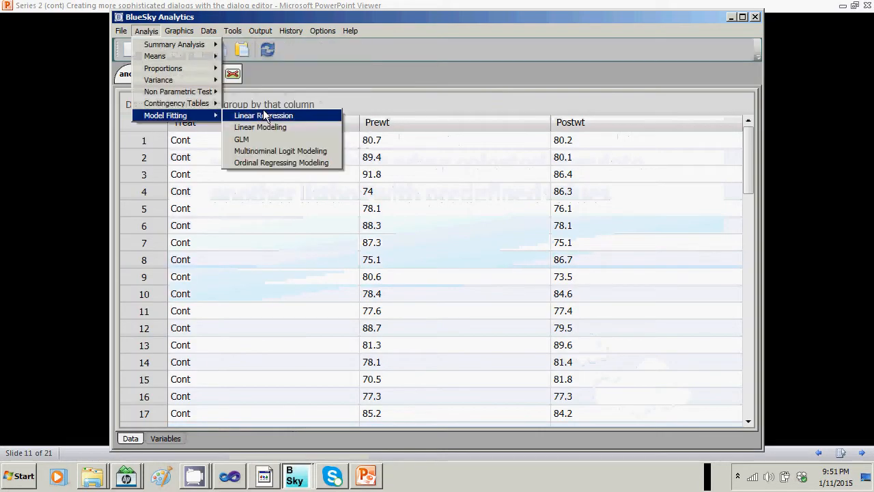
click(255, 135)
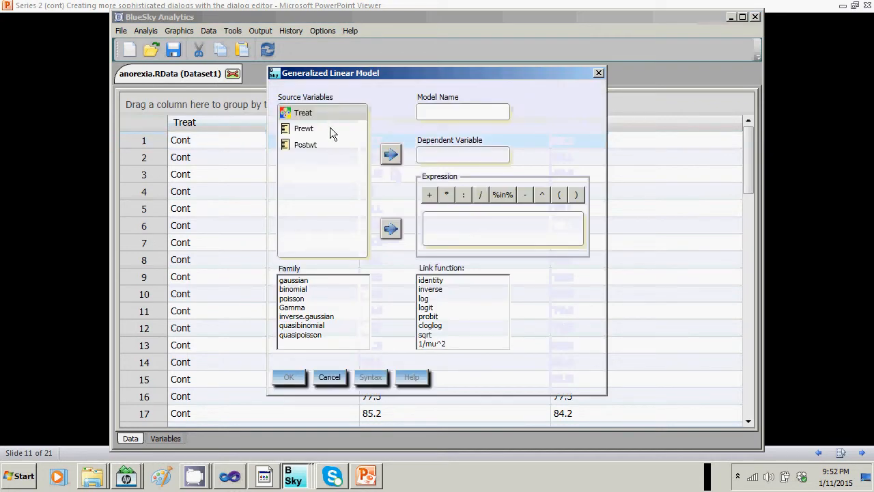
Step: Set Postwt as the dependent variable and build the expression Prewt+Treat in the Generalized Linear Model dialog
click(297, 147)
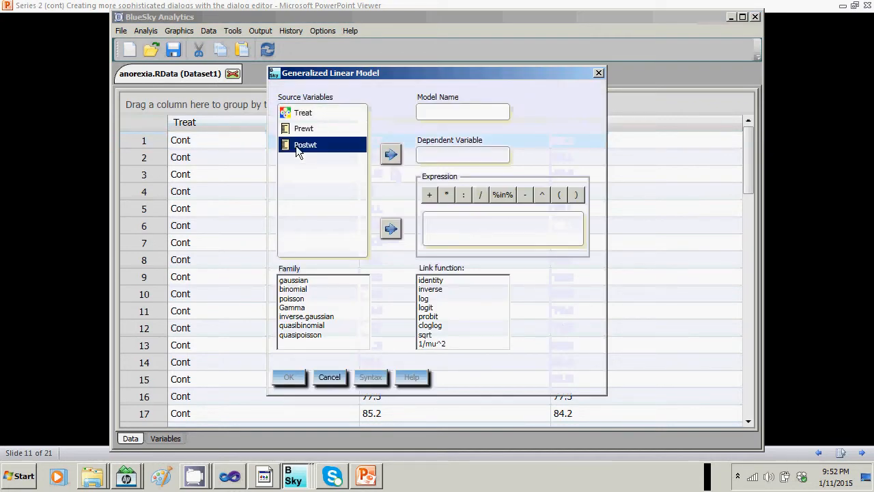
click(391, 155)
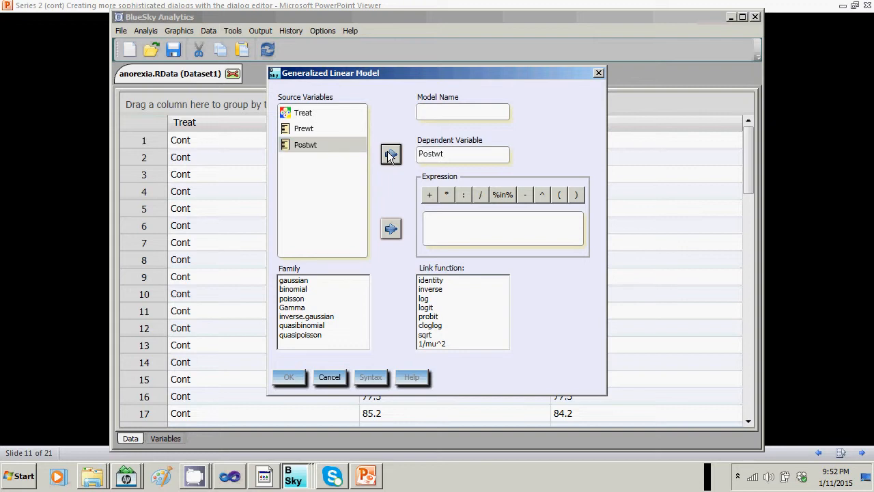
click(311, 129)
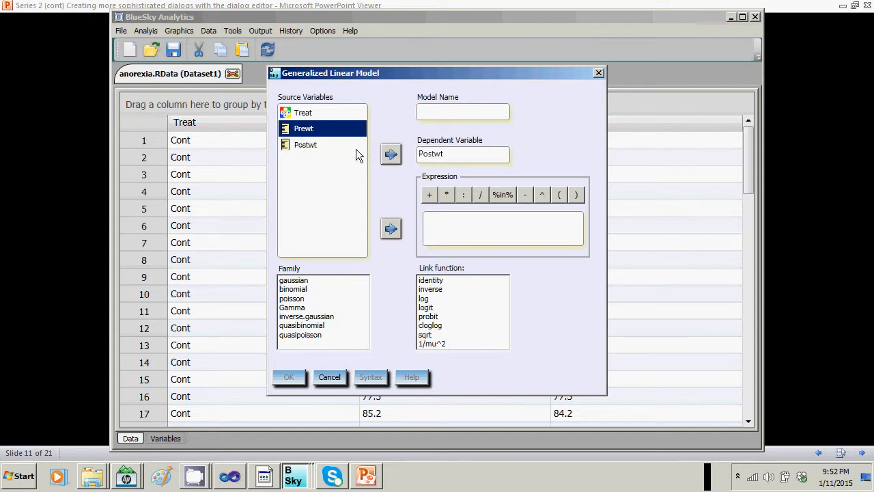
click(391, 229)
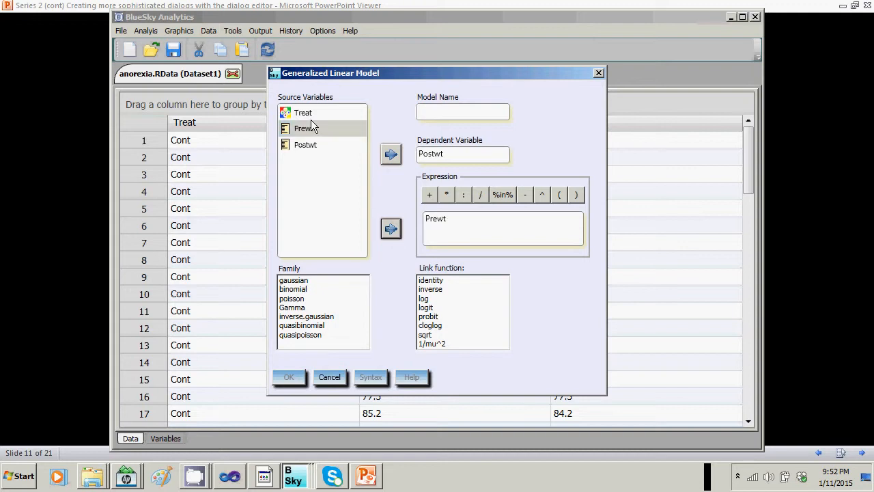
click(428, 195)
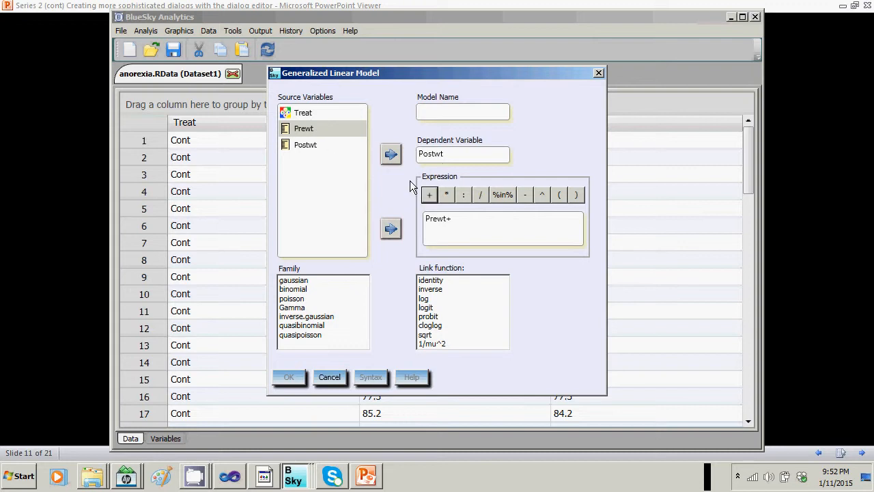
click(311, 115)
click(391, 229)
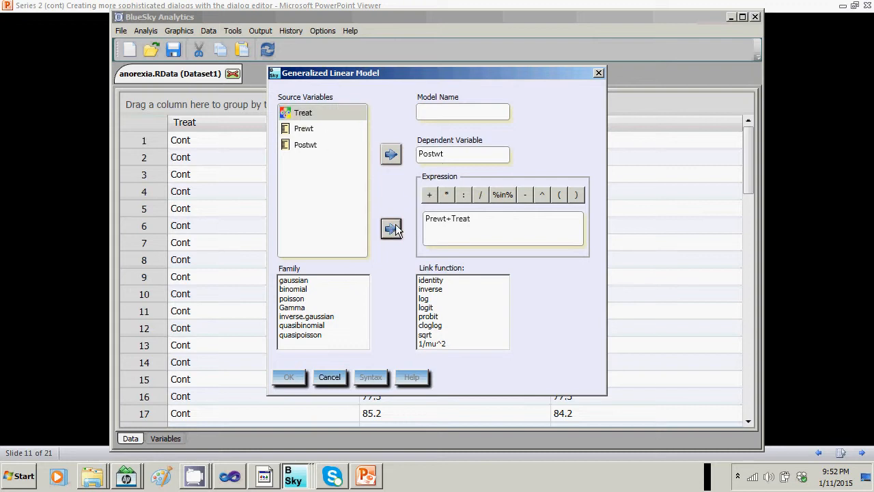
Step: Check the link functions offered for the gaussian, binomial, poisson, inverse.gaussian and quasibinomial families, and cancel the dialog
click(297, 282)
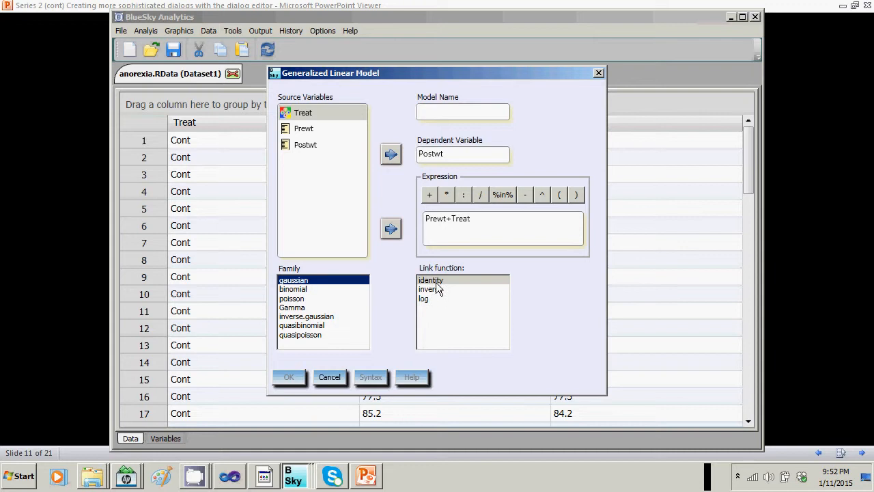
click(301, 289)
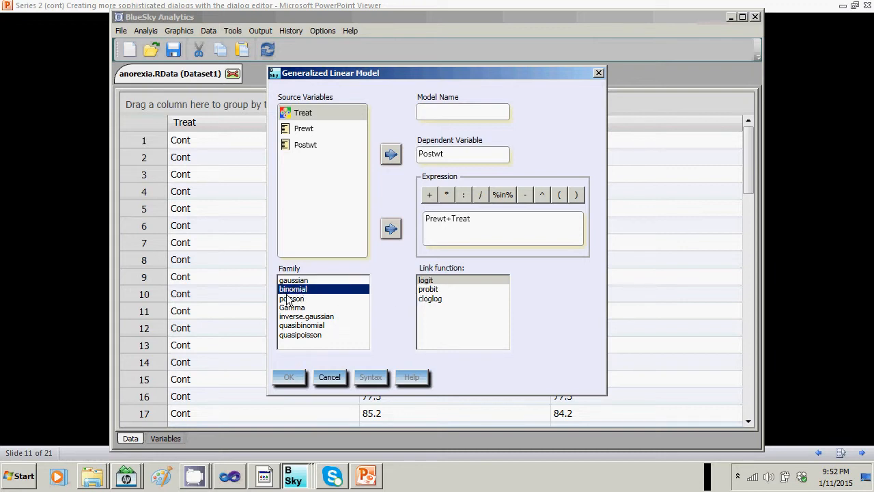
click(293, 298)
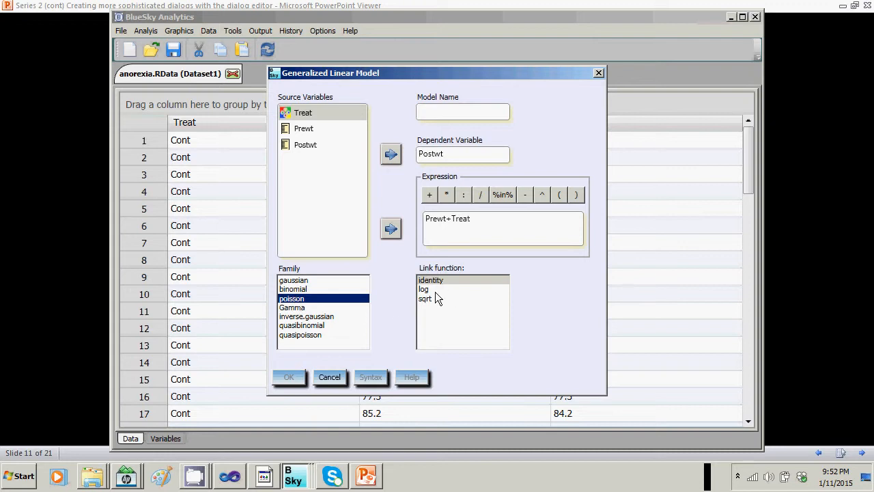
click(297, 317)
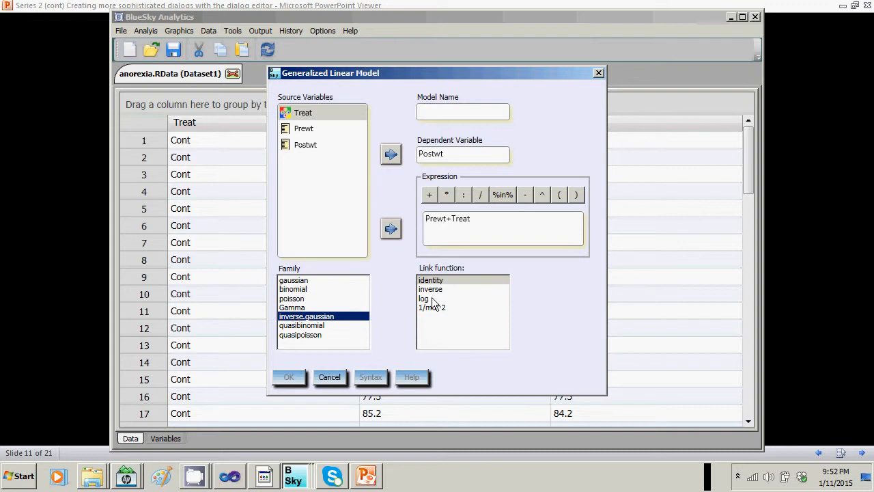
click(297, 325)
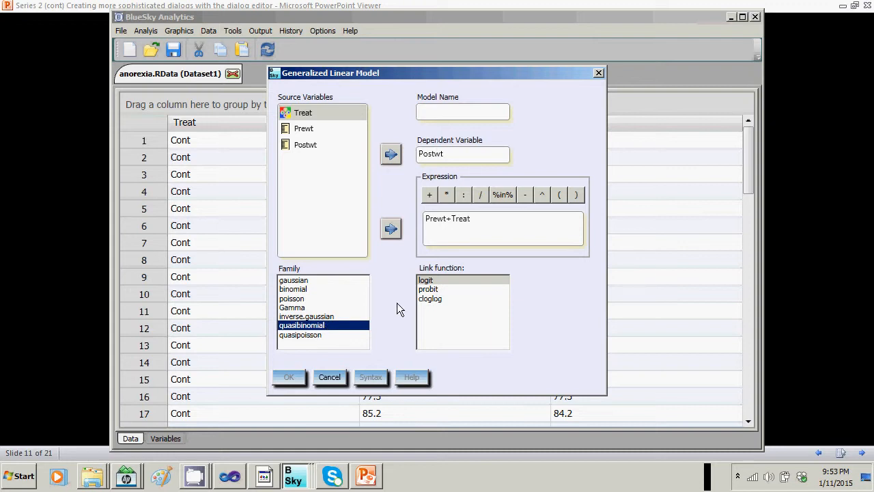
click(330, 377)
Step: Return to the dialog editor and delete the Family master listbox and the Link function listbox from the GLM dialog
key(alt+Tab)
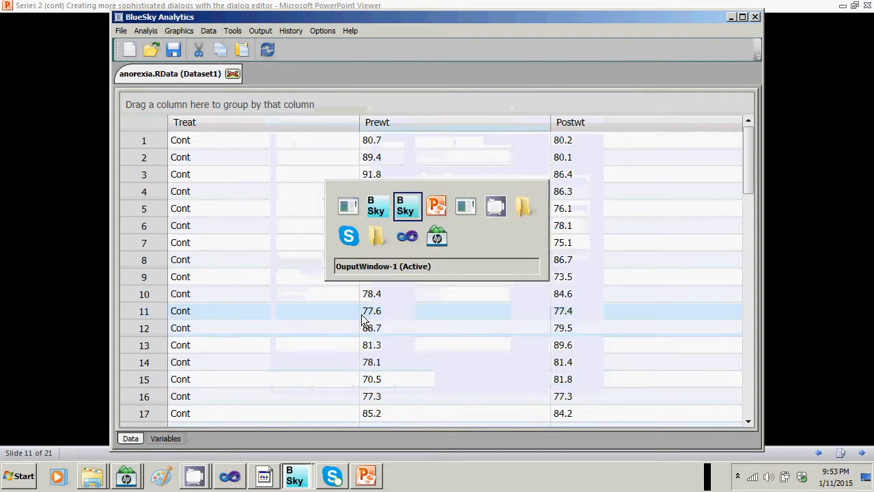
key(alt+Tab)
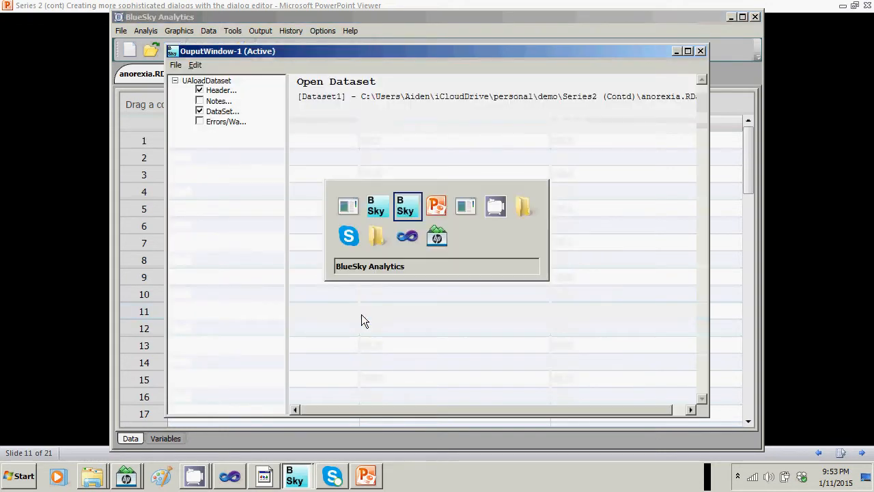
key(alt+Tab)
key(alt+Tab)
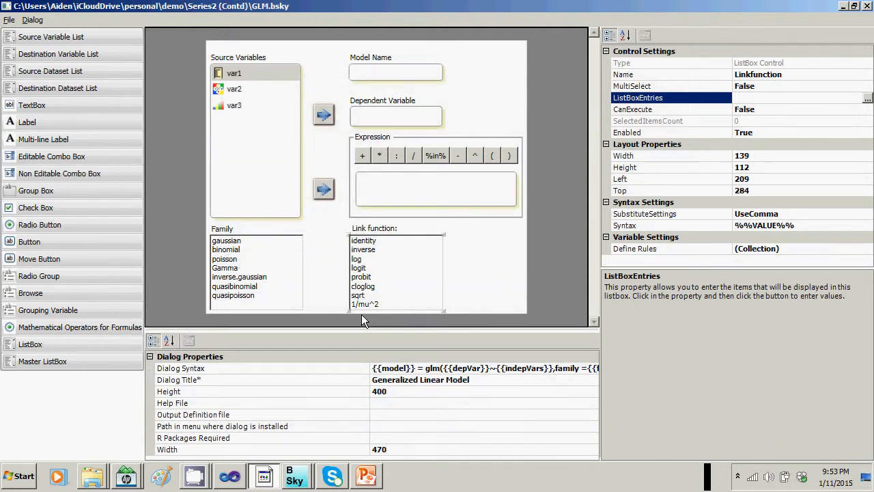
click(261, 254)
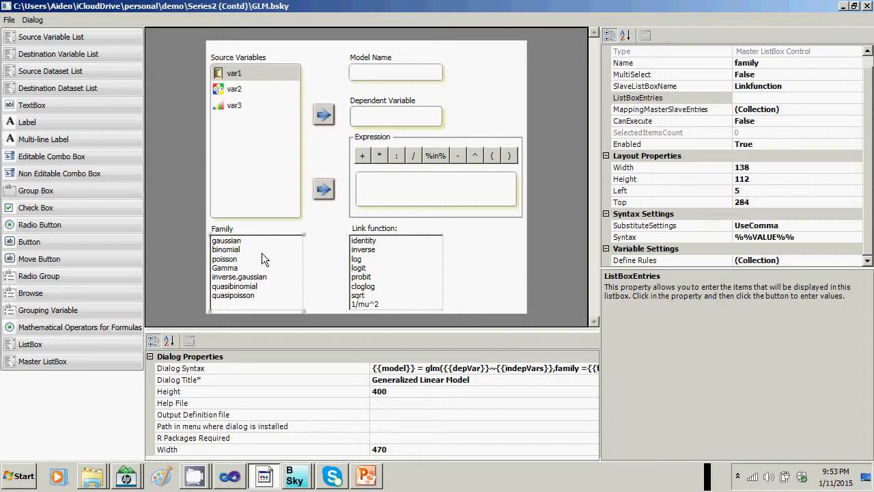
key(Delete)
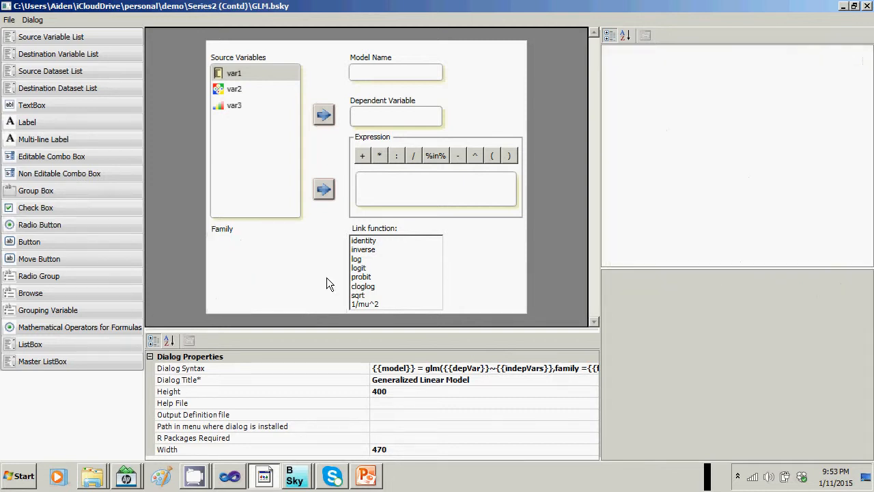
click(382, 274)
key(Delete)
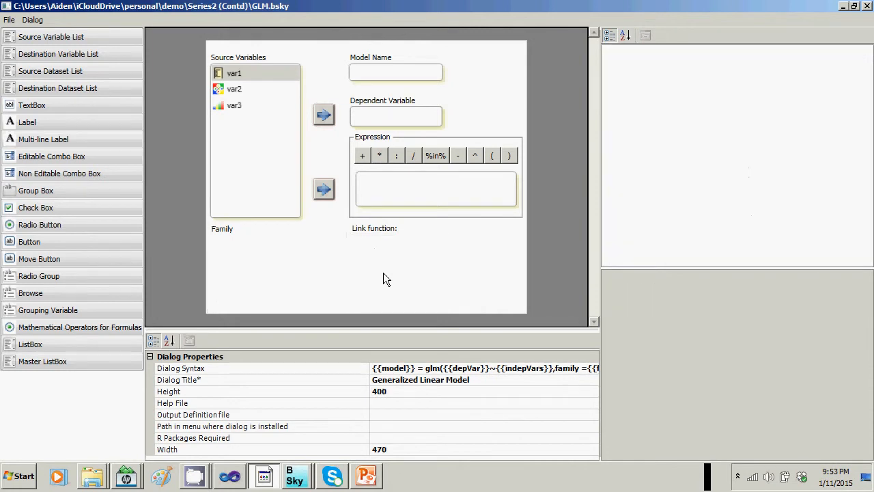
Step: Add a Master ListBox under the Family label, sized about 127 by 104, at about left 5 and top 280
click(39, 360)
drag(232, 96, 239, 272)
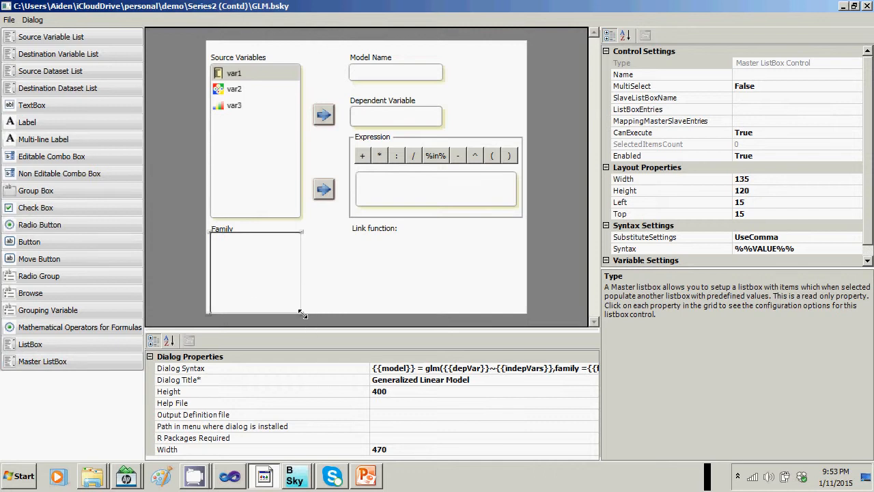
drag(303, 313, 296, 303)
drag(265, 241, 267, 246)
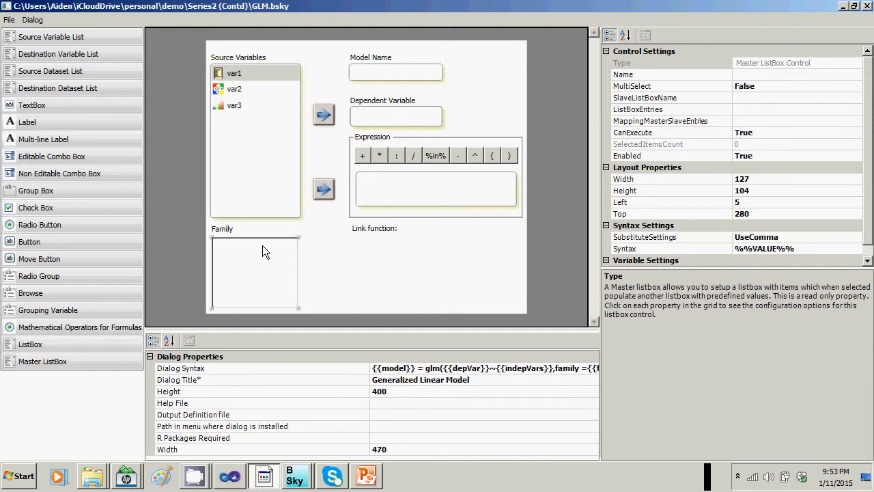
Step: Name the new master listbox family and check the description of its SlaveListBoxName property
click(747, 75)
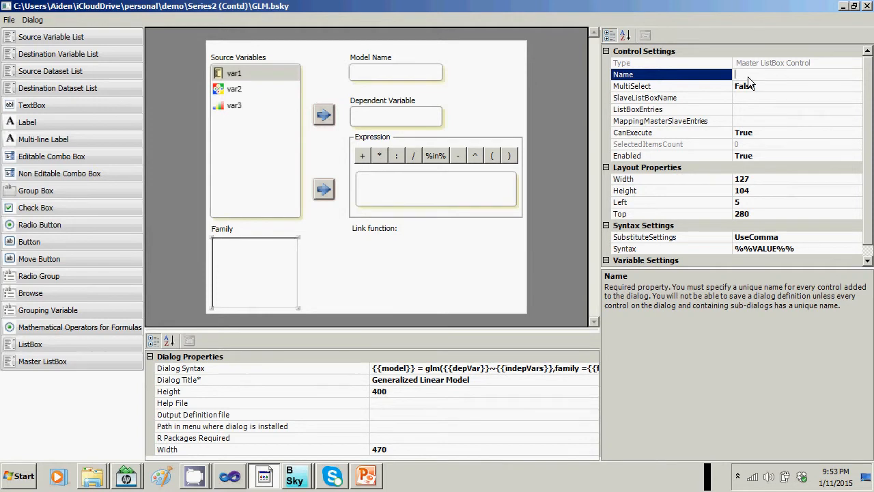
text(family)
click(743, 98)
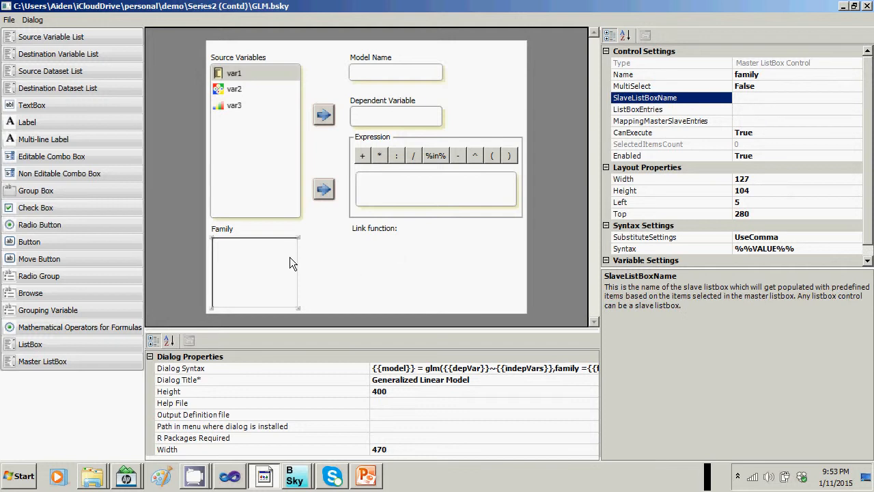
Step: Enter gaussian, binomial and poisson as the list entries of the family master listbox
click(785, 110)
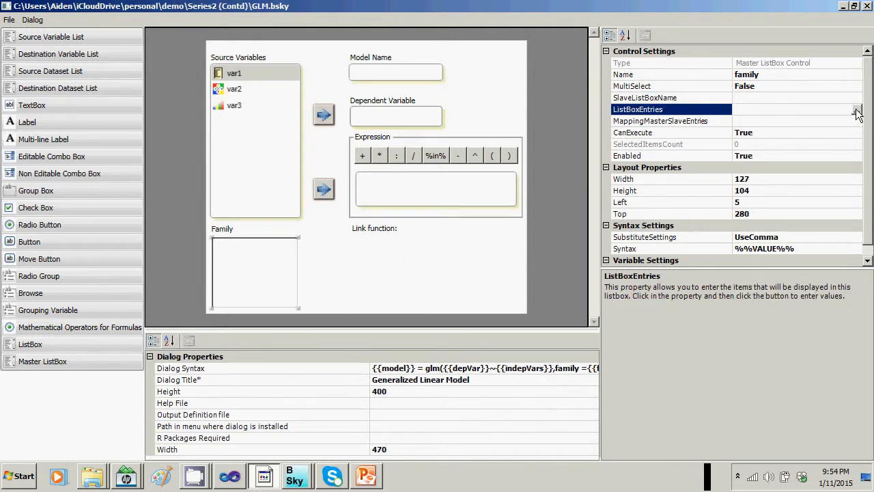
click(858, 110)
drag(94, 24, 299, 91)
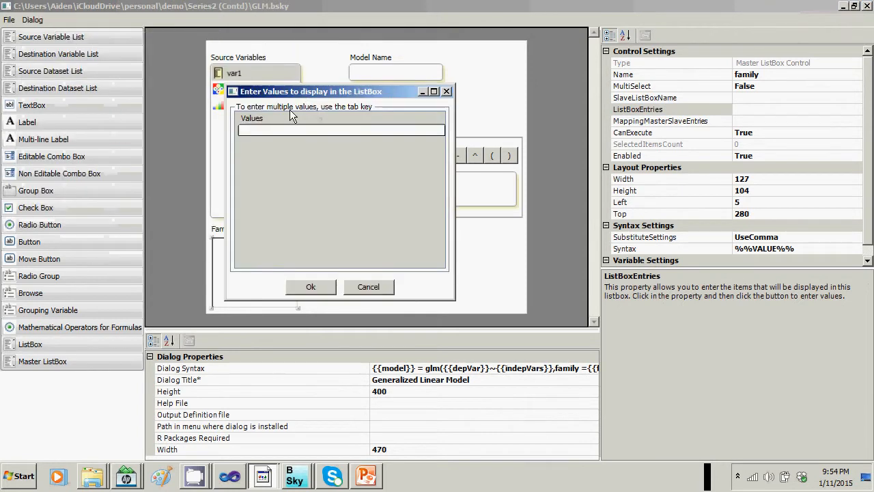
click(267, 130)
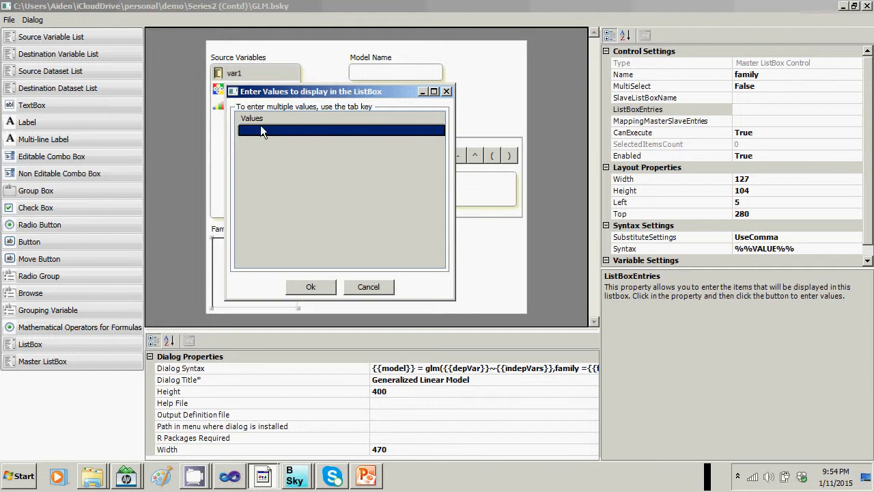
text(gauss)
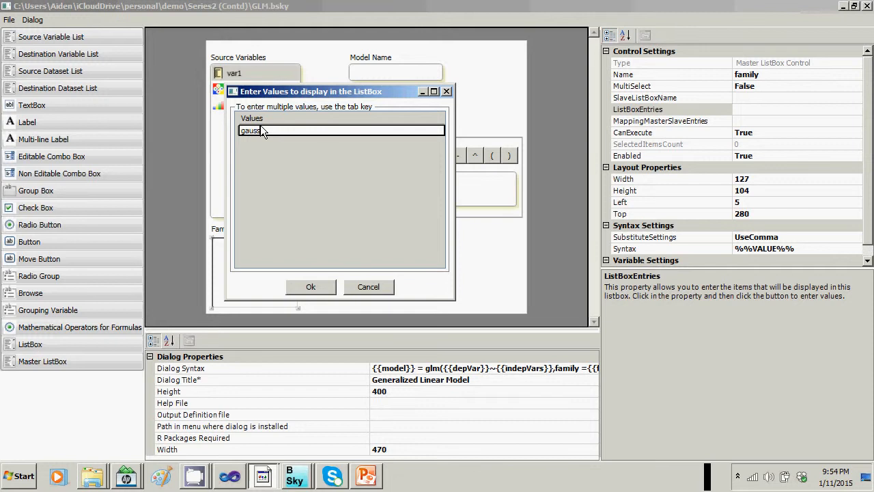
text(ian)
key(Tab)
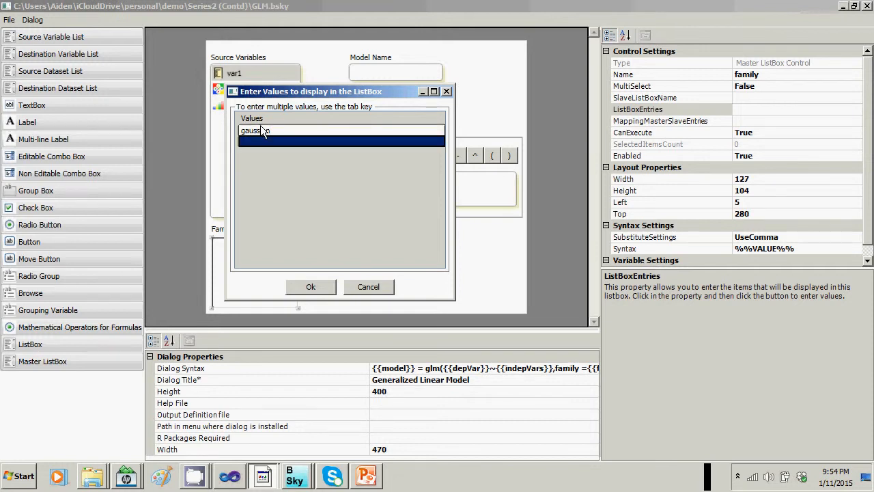
text(bin)
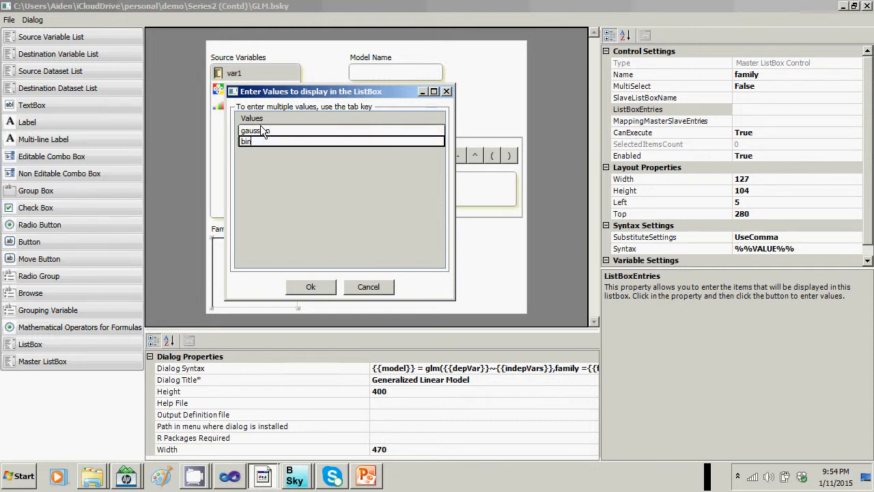
text(omial)
key(Tab)
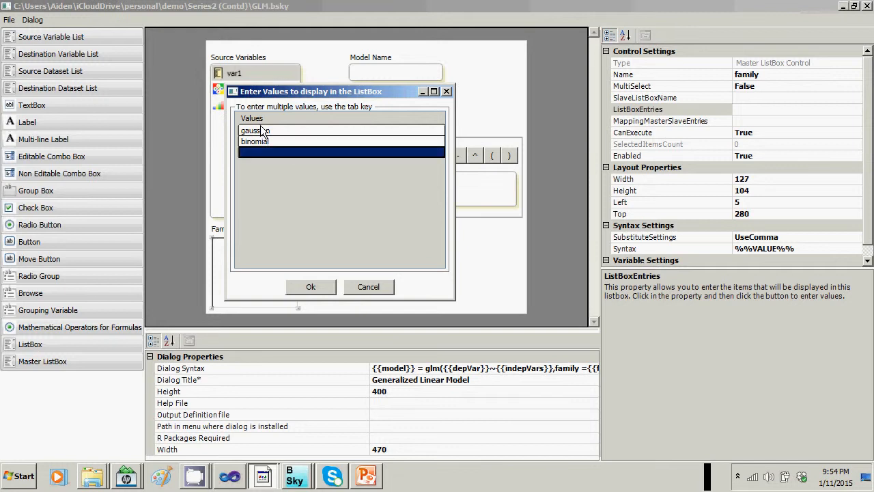
text(poisson)
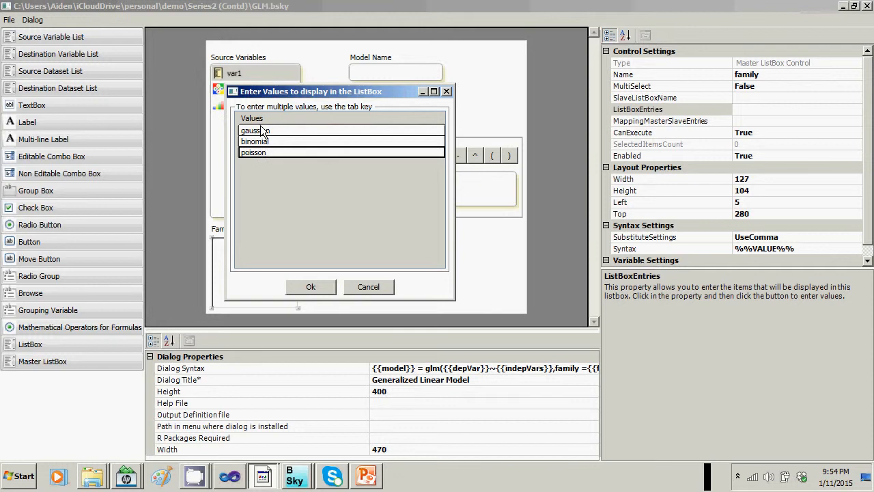
click(316, 284)
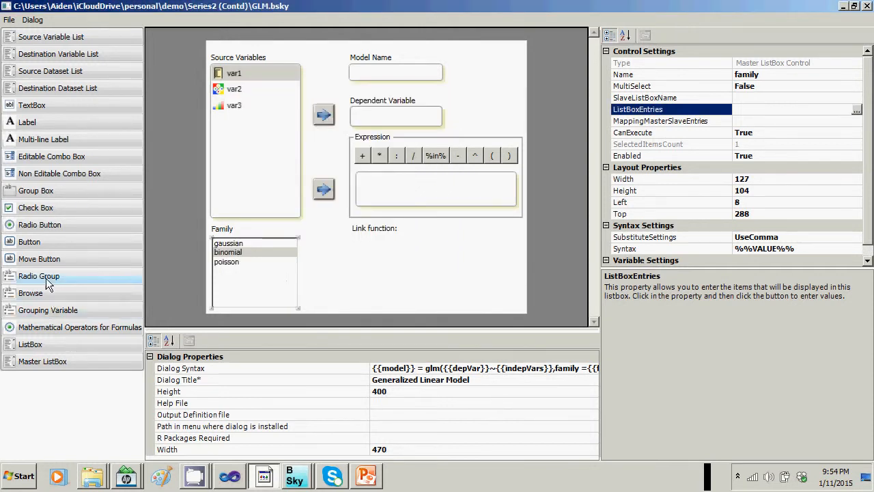
Step: Add a ListBox under the Link function label, sized about 132 by 105 at about left 211 and top 288, and name it Linkfunction
click(49, 345)
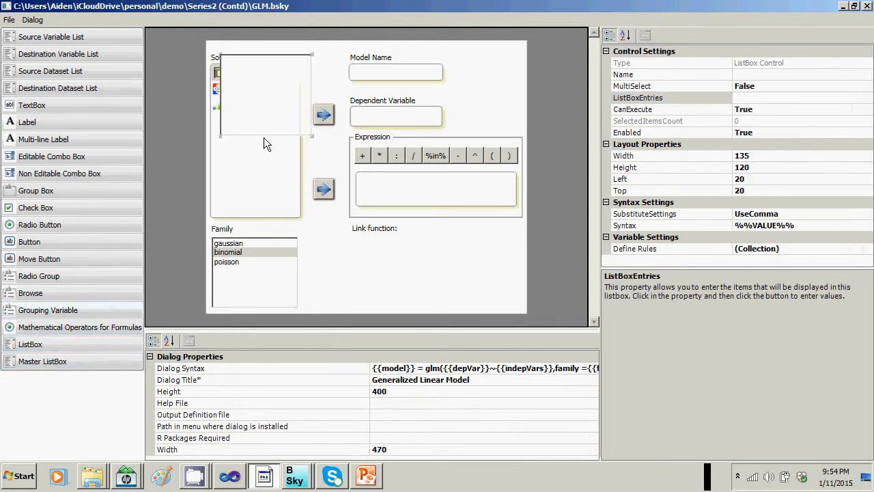
drag(279, 89, 410, 264)
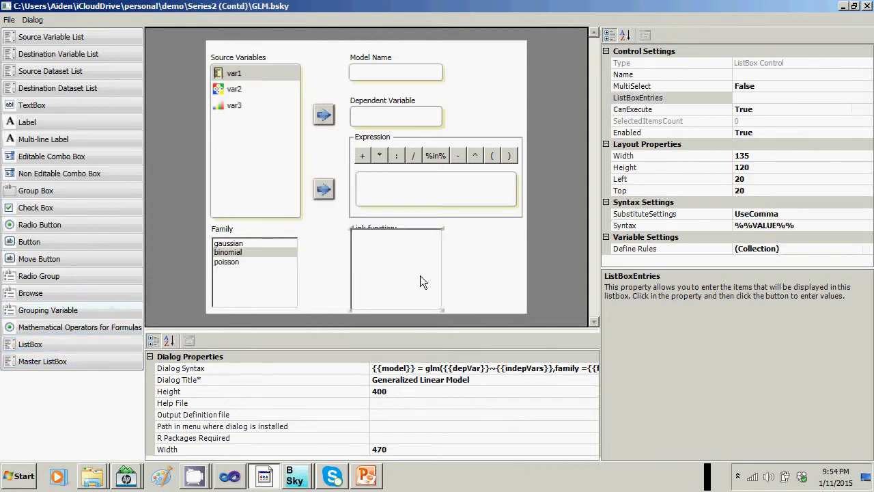
drag(441, 229, 442, 237)
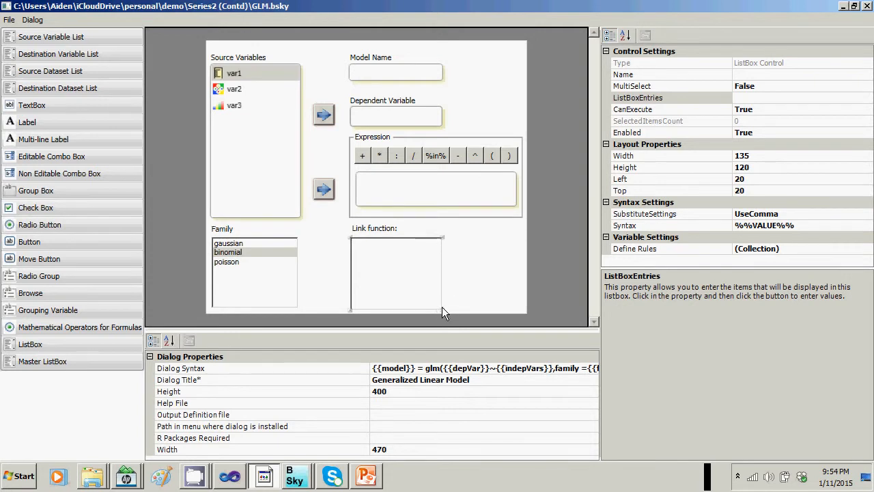
drag(444, 309, 440, 308)
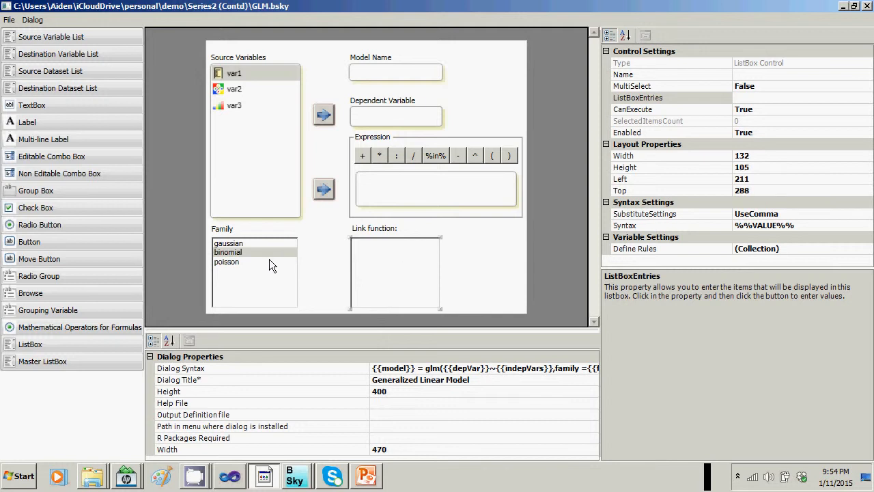
click(746, 77)
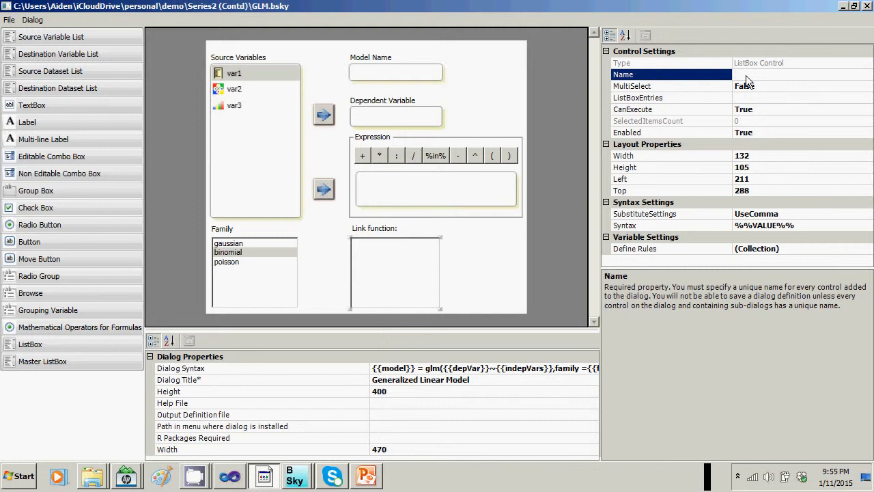
text(Linkfunction)
Step: Enter identity, Inverse and Log as the list entries of the Linkfunction listbox
click(762, 97)
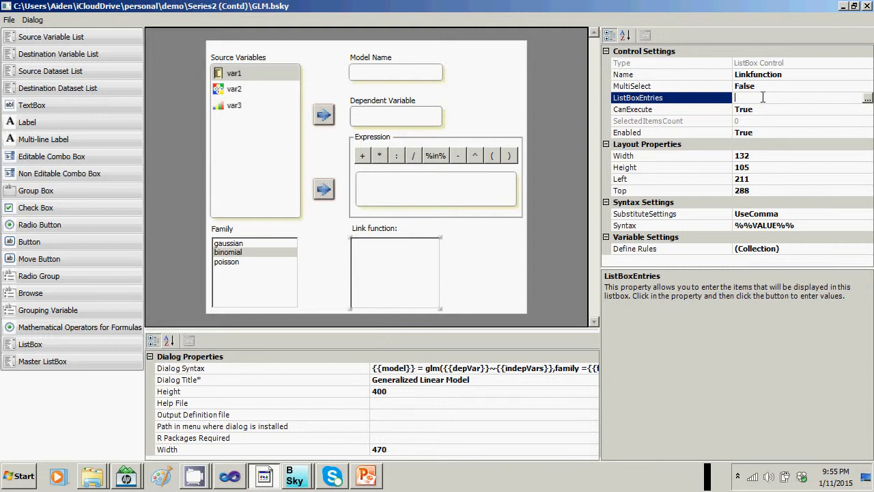
click(867, 99)
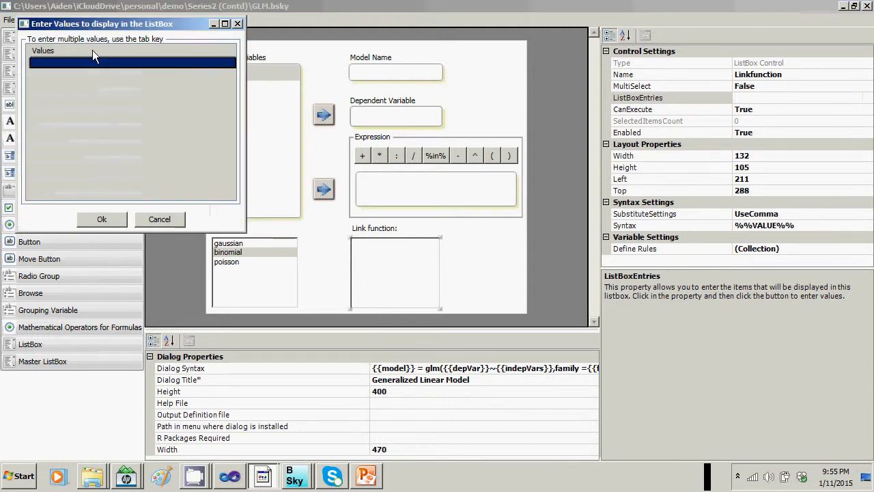
text(identity)
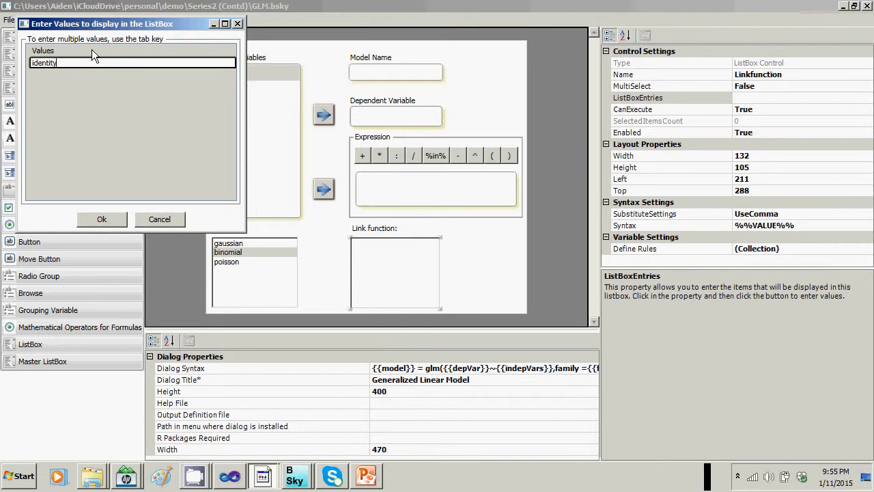
key(Tab)
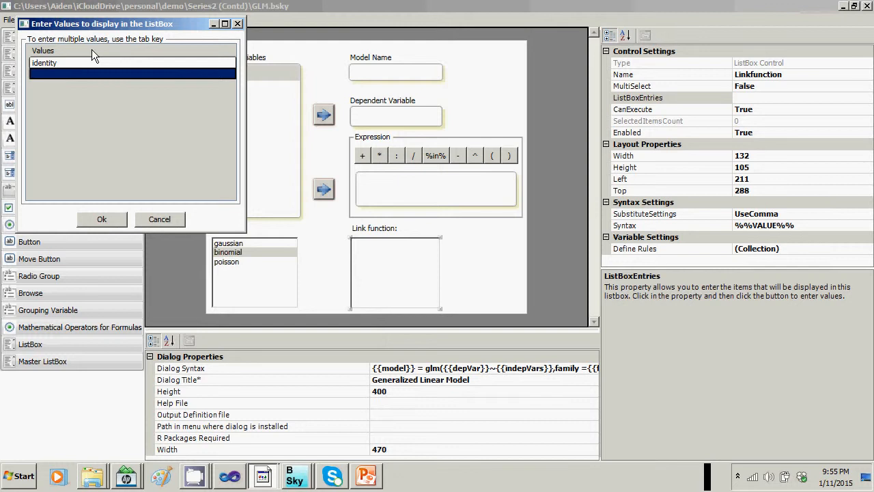
text(Inverse)
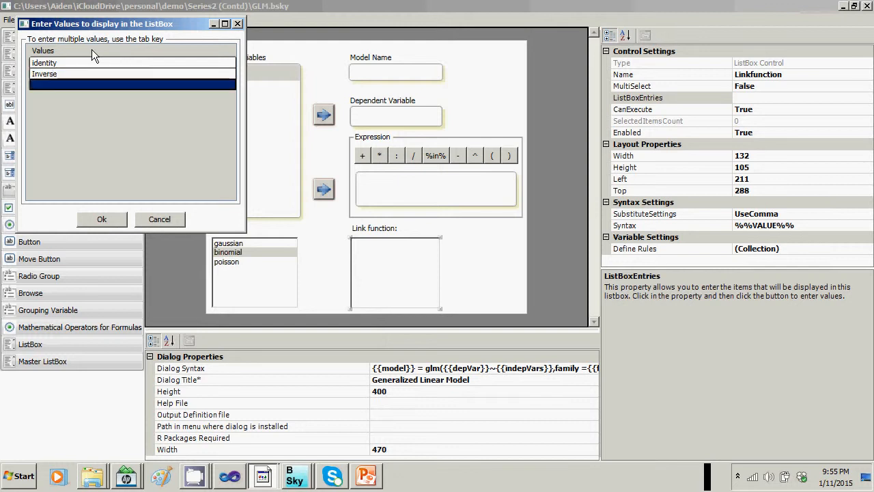
text(Log)
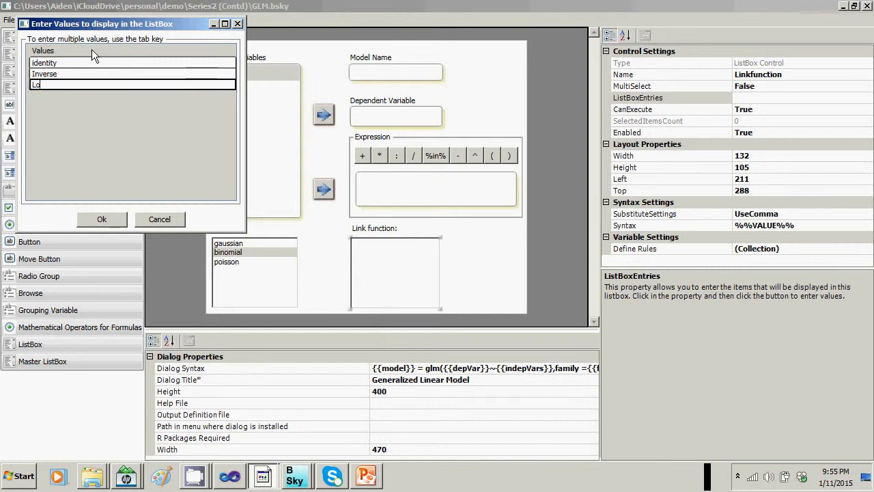
click(98, 219)
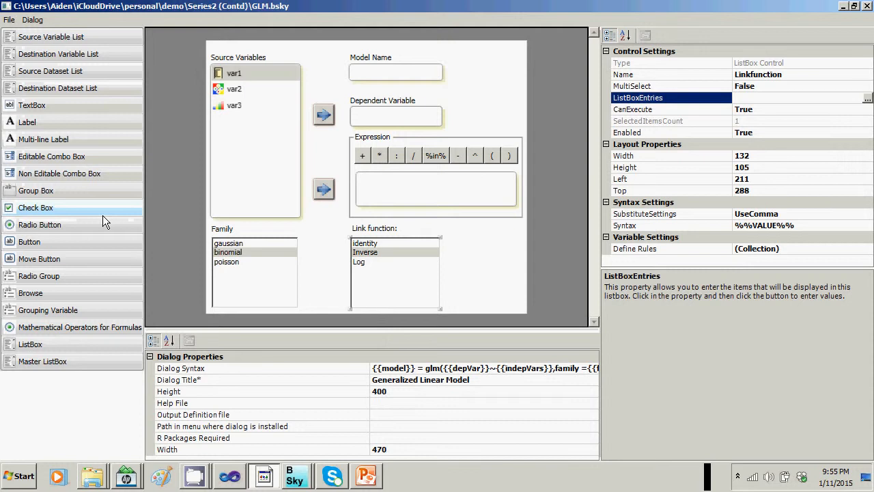
Step: Set the family master listbox's SlaveListBoxName to Linkfunction and review its list entries
click(248, 242)
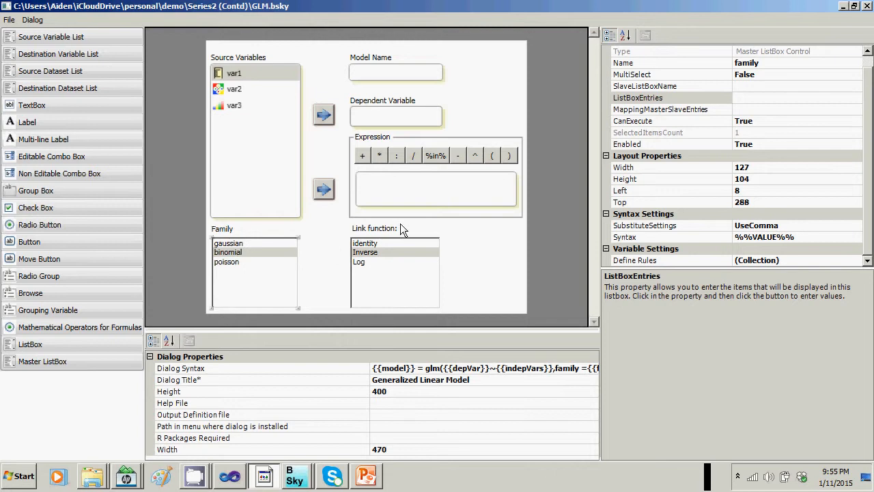
click(748, 88)
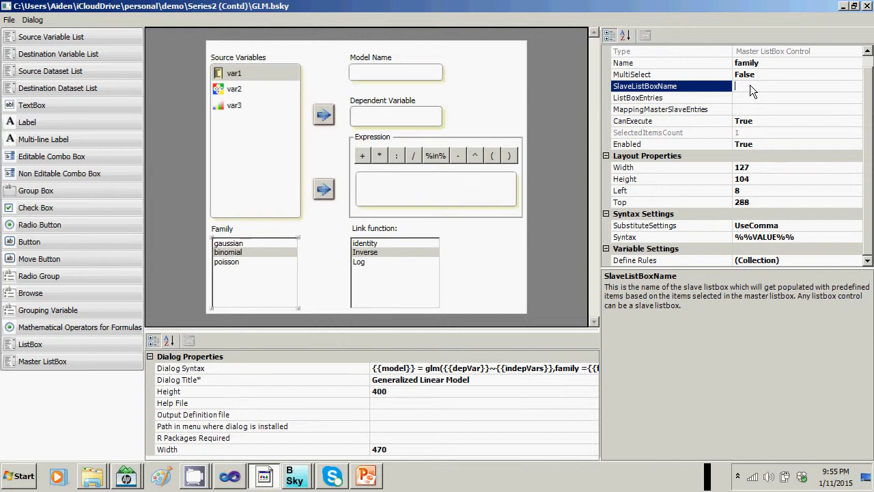
text(Linkfunction)
click(760, 98)
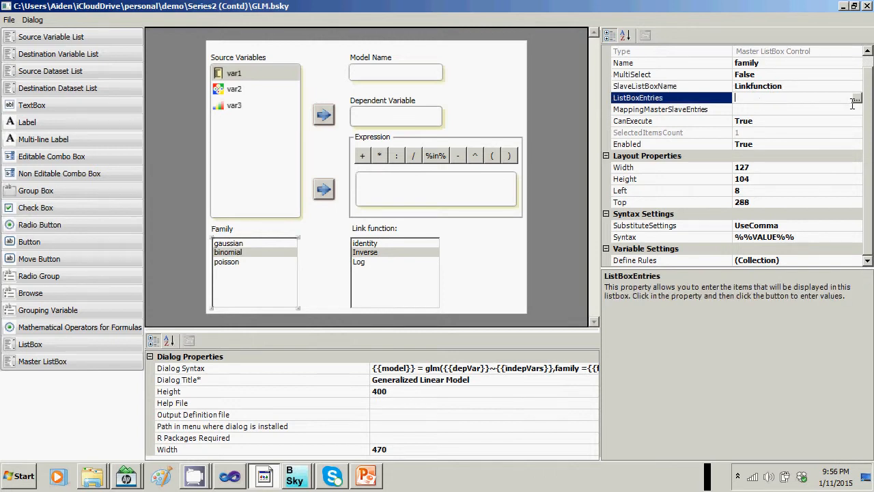
click(857, 99)
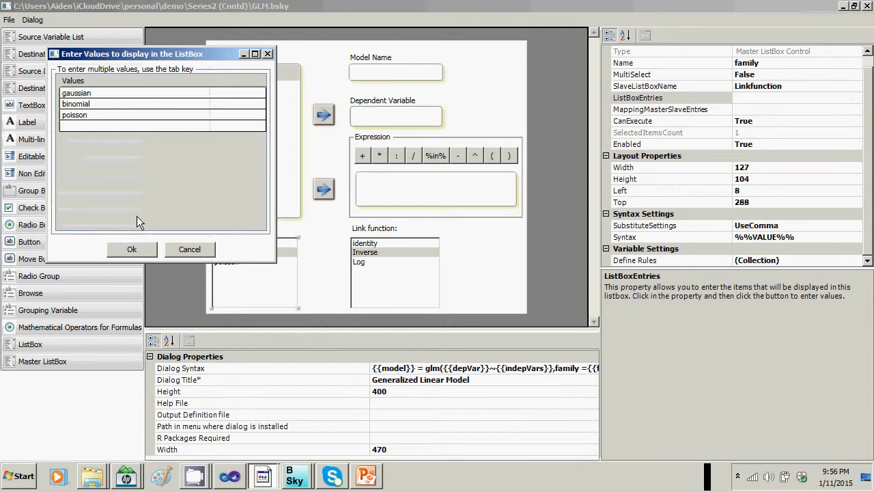
click(132, 250)
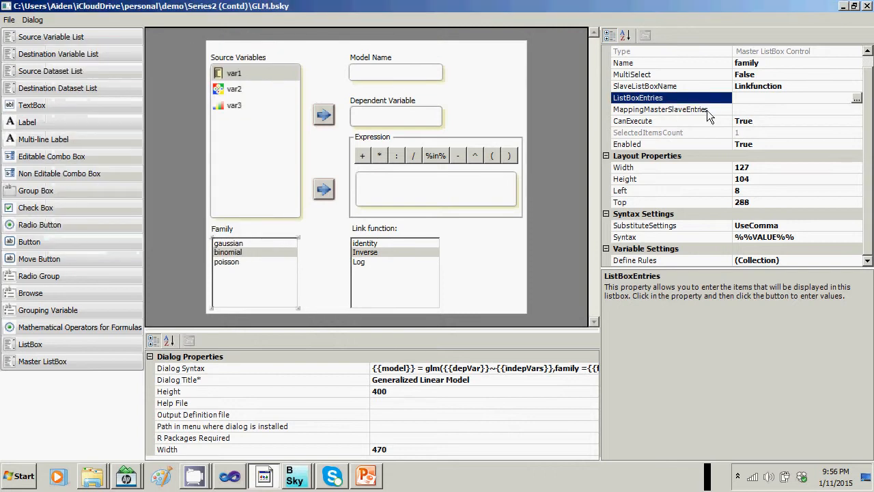
Step: Create a master-slave mapping for the family listbox from the master value gaussian to the slave value identity
click(752, 110)
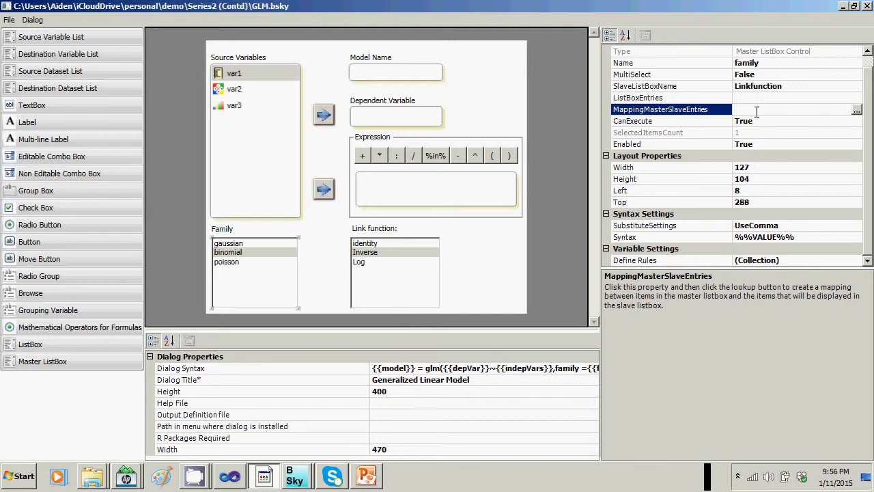
click(857, 111)
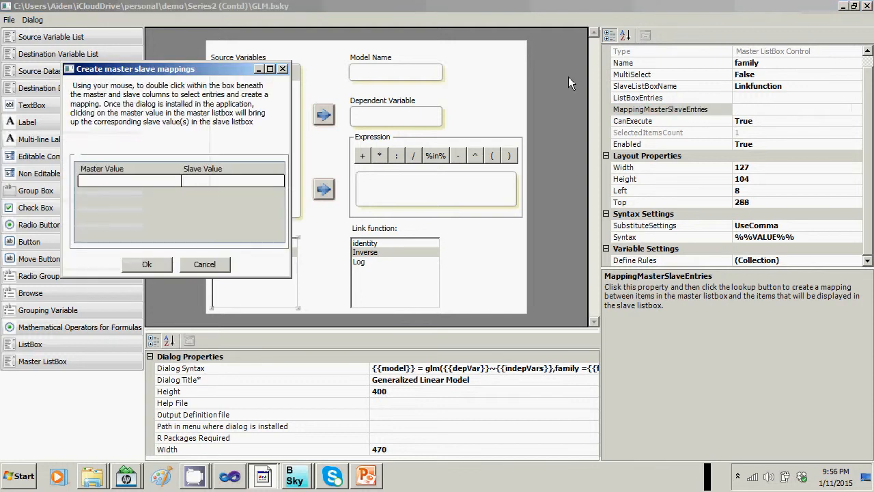
click(105, 182)
click(131, 182)
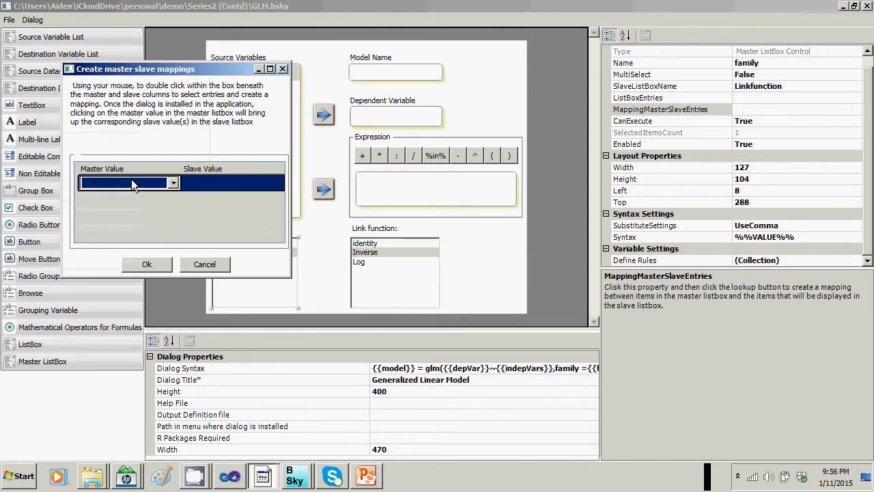
click(172, 183)
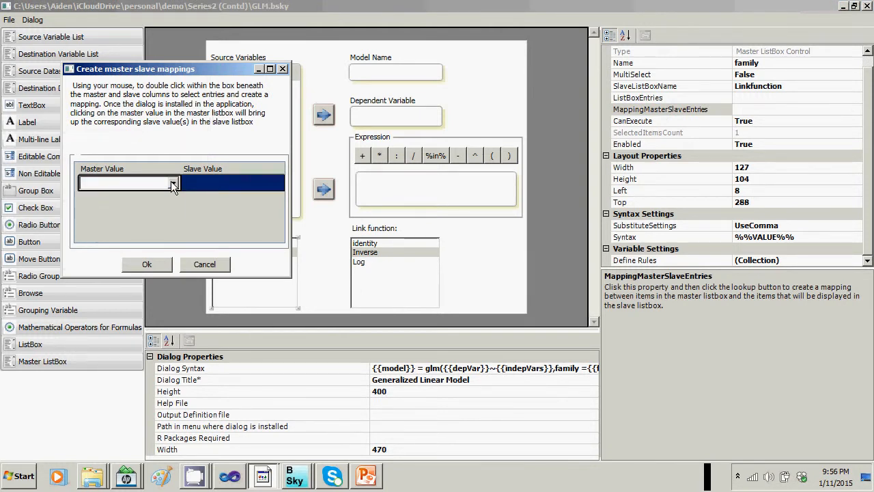
click(120, 195)
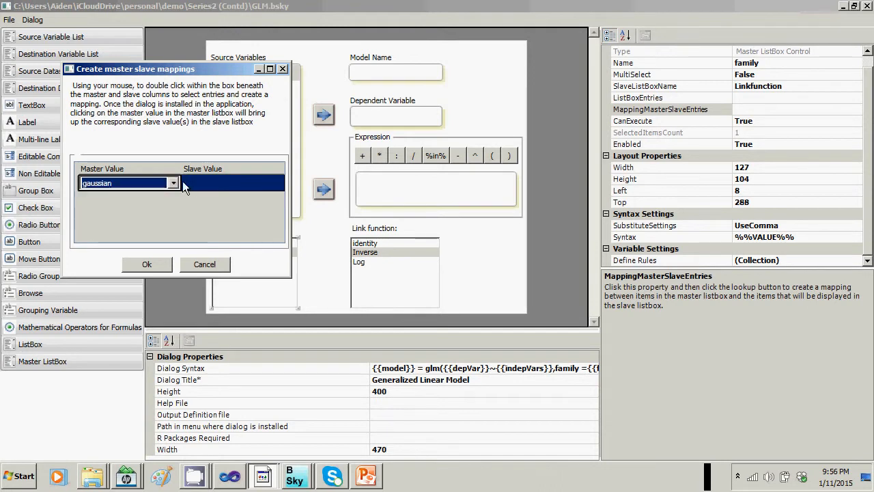
click(233, 183)
click(257, 183)
click(275, 183)
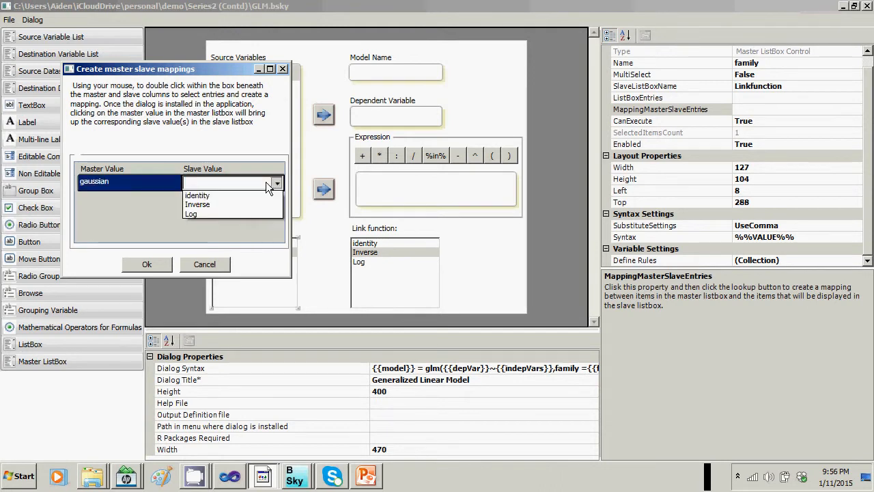
click(217, 194)
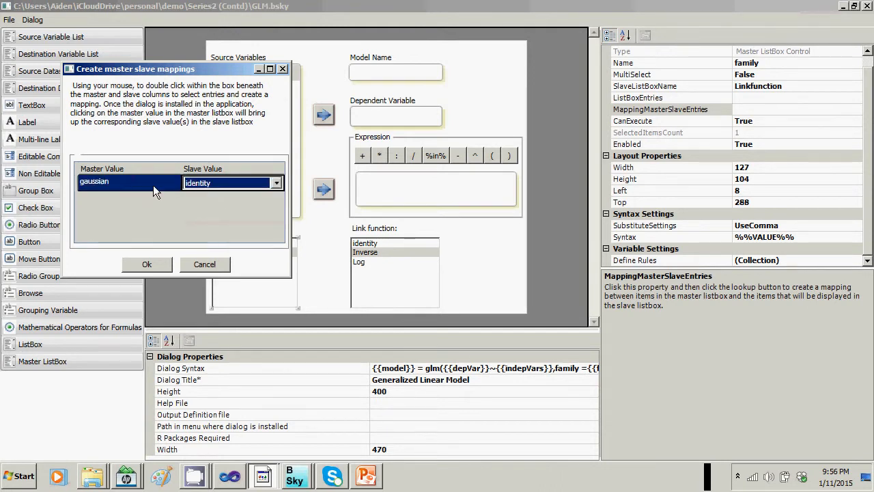
key(Return)
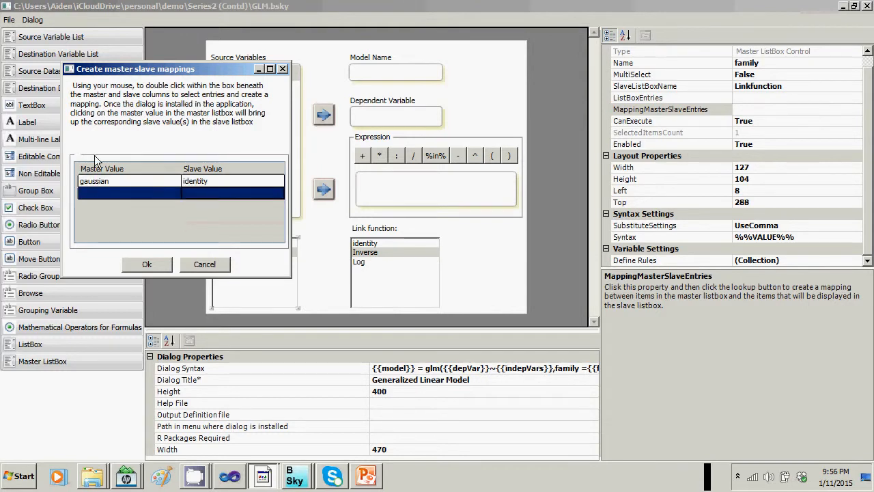
Step: Add a second master-slave mapping for the family listbox from the master value binomial to the slave value Inverse
click(124, 193)
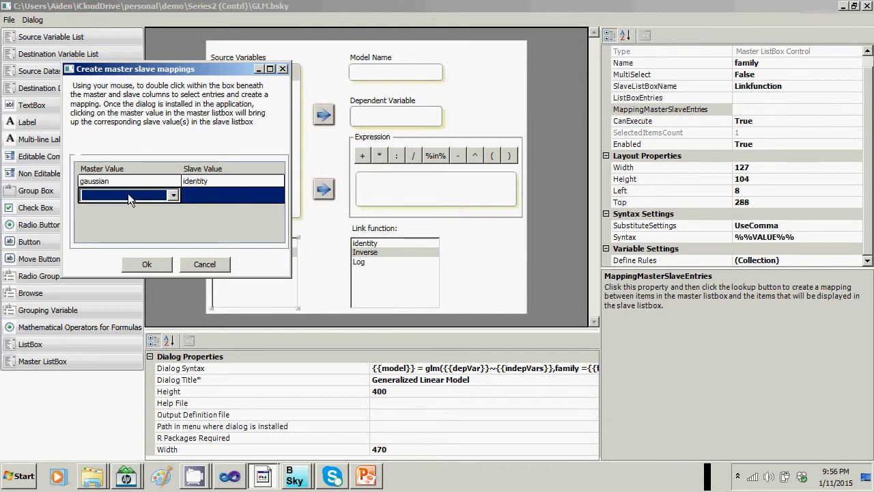
click(173, 196)
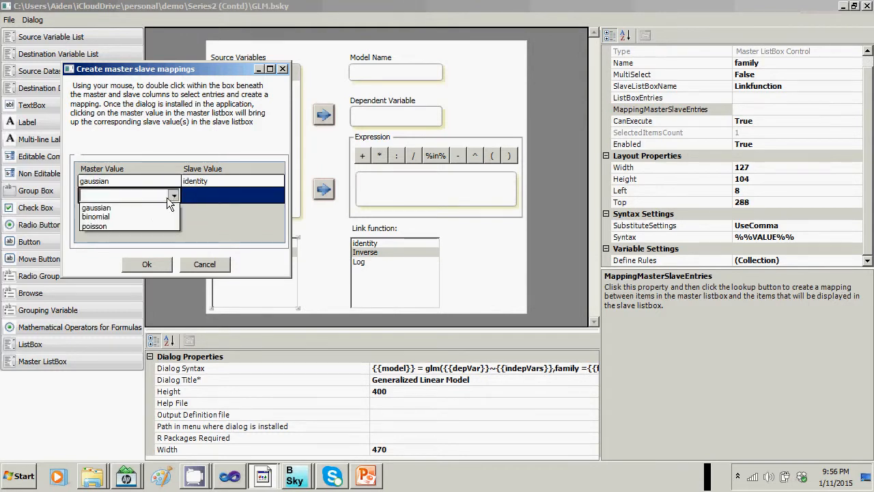
click(118, 216)
click(252, 195)
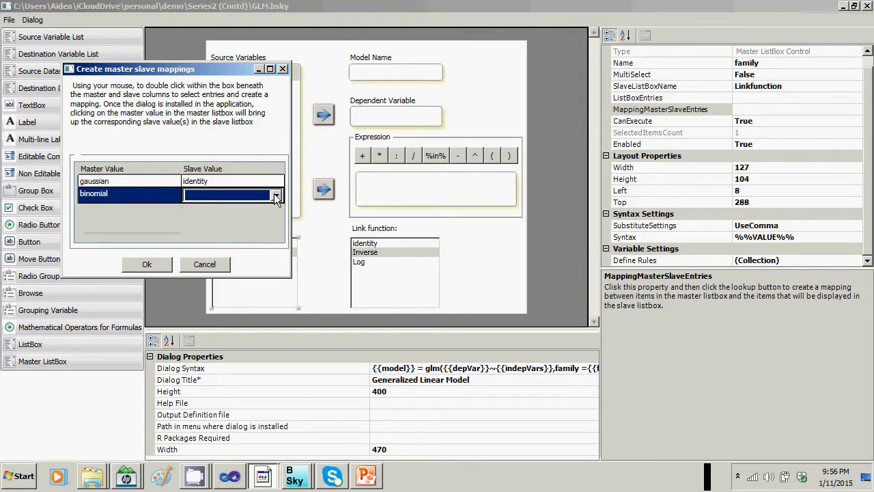
click(274, 194)
click(218, 213)
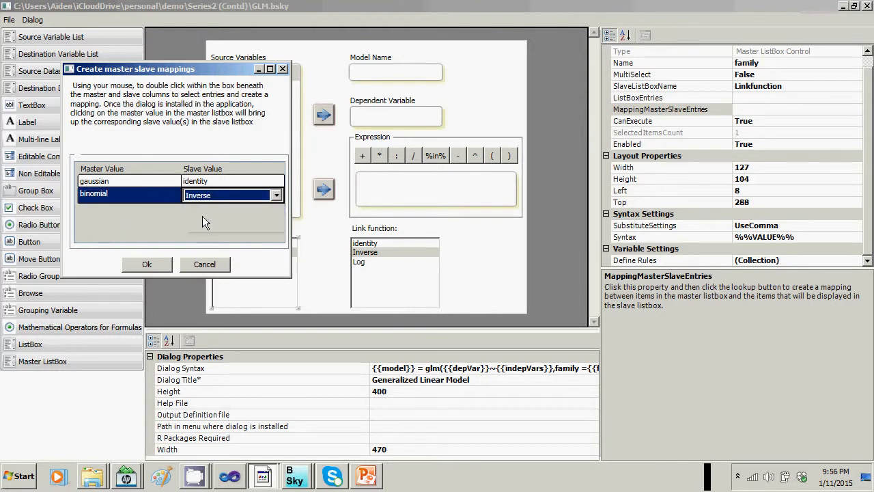
Step: Add a third mapping from the master value gaussian to the slave value Log and accept the master-slave mappings
click(256, 211)
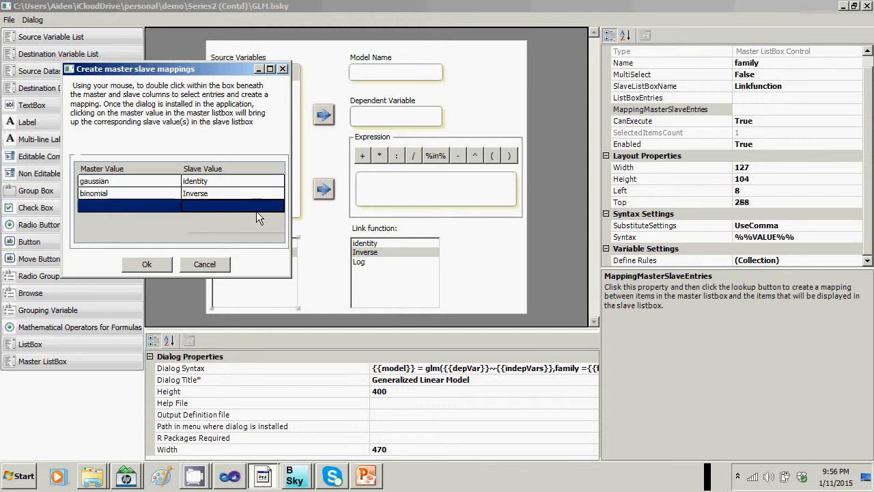
click(144, 201)
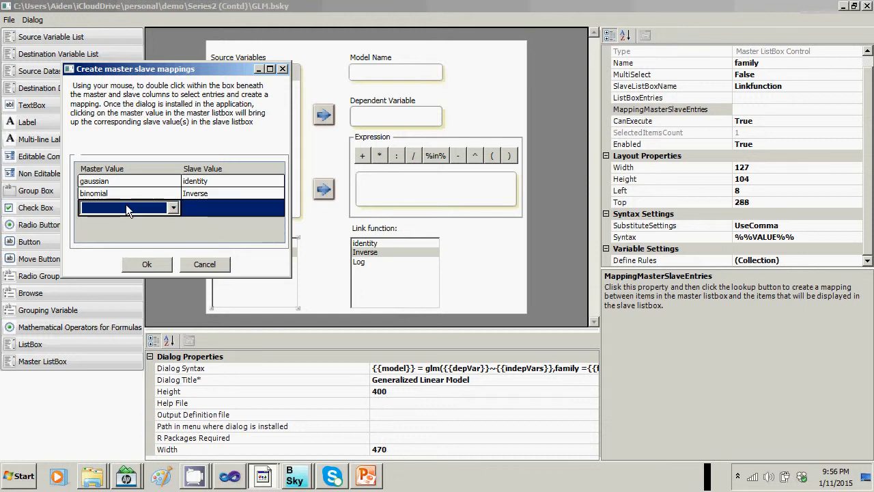
click(126, 204)
click(108, 223)
click(239, 213)
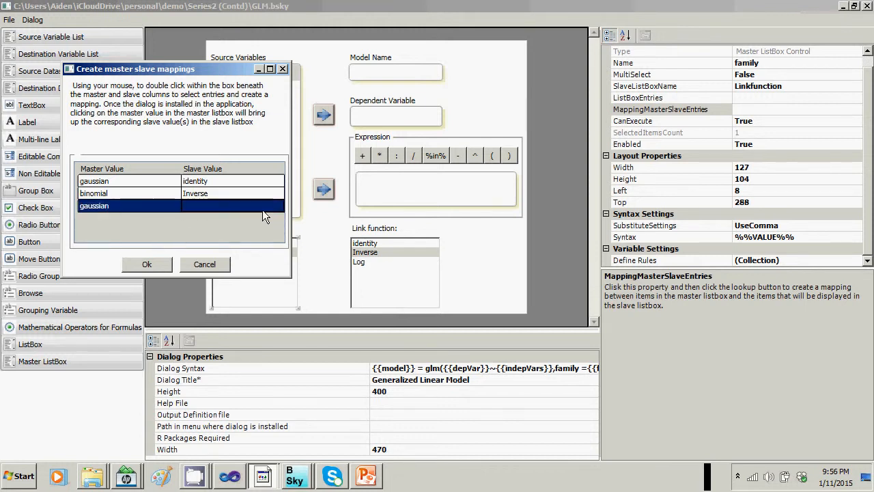
click(267, 206)
click(277, 208)
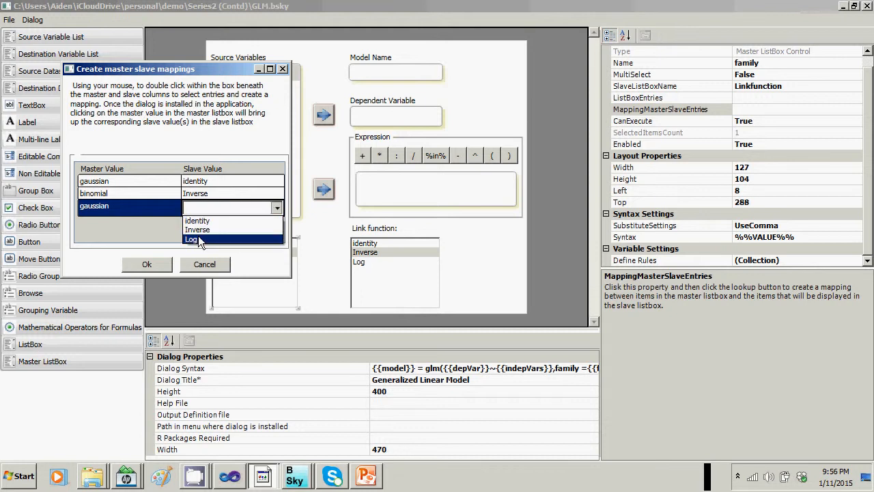
click(205, 238)
click(148, 265)
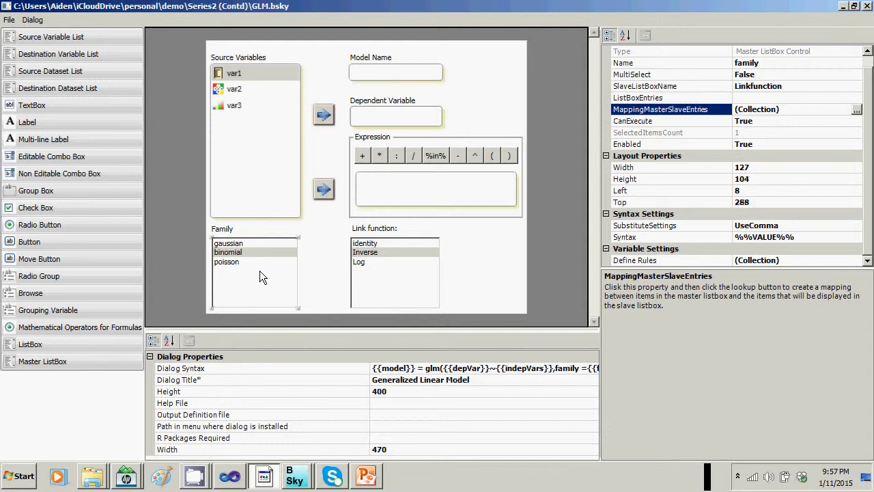
Step: Preview the dialog, test gaussian, binomial and poisson in the Family listbox against the Link function list, and close the preview
click(35, 21)
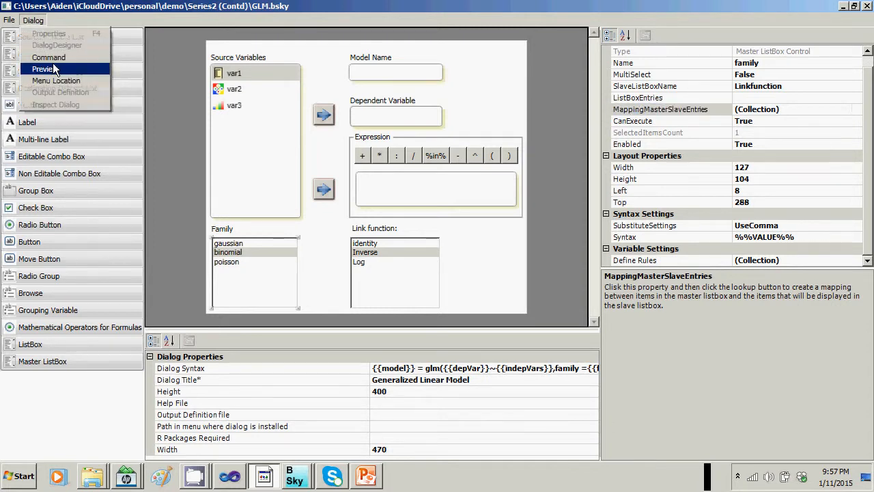
click(9, 20)
click(35, 20)
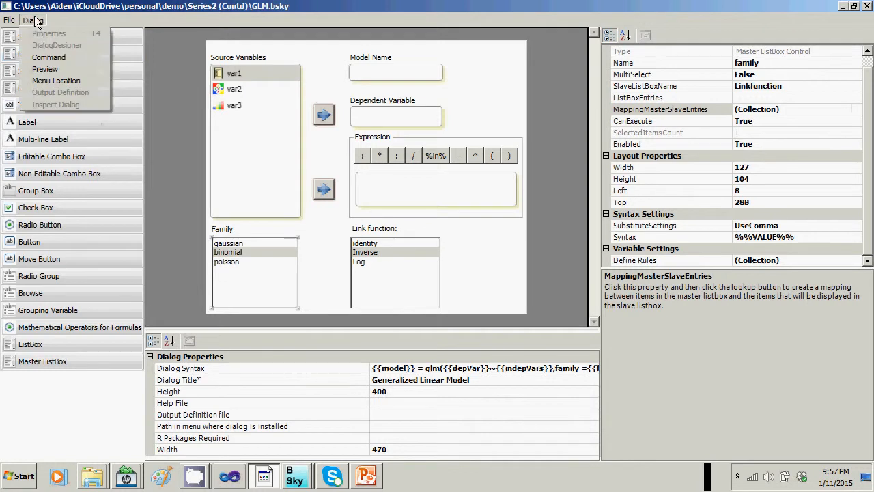
click(45, 69)
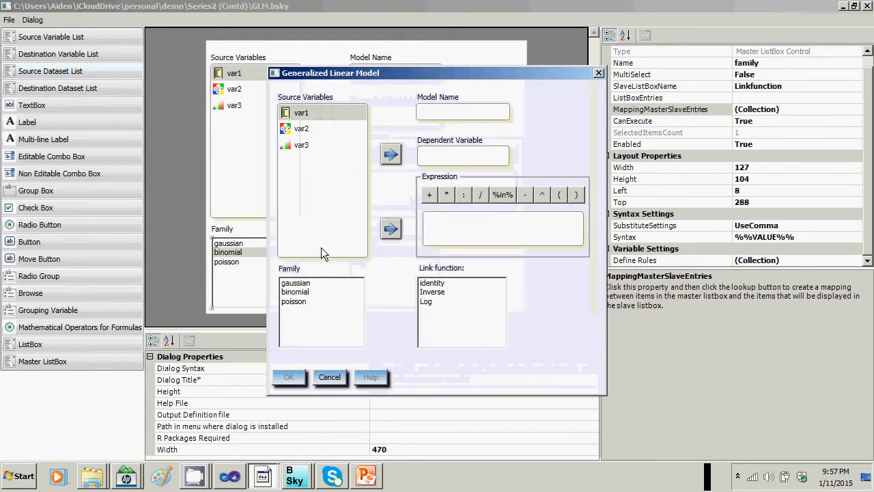
click(296, 284)
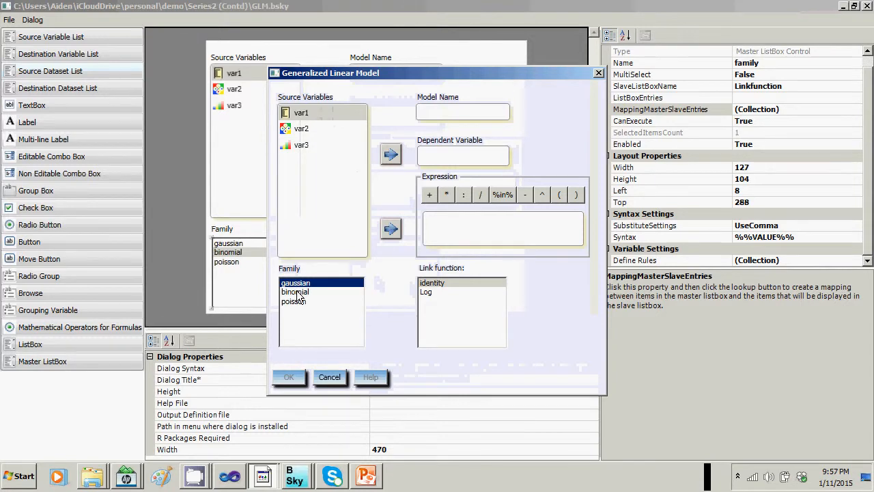
click(297, 292)
click(294, 301)
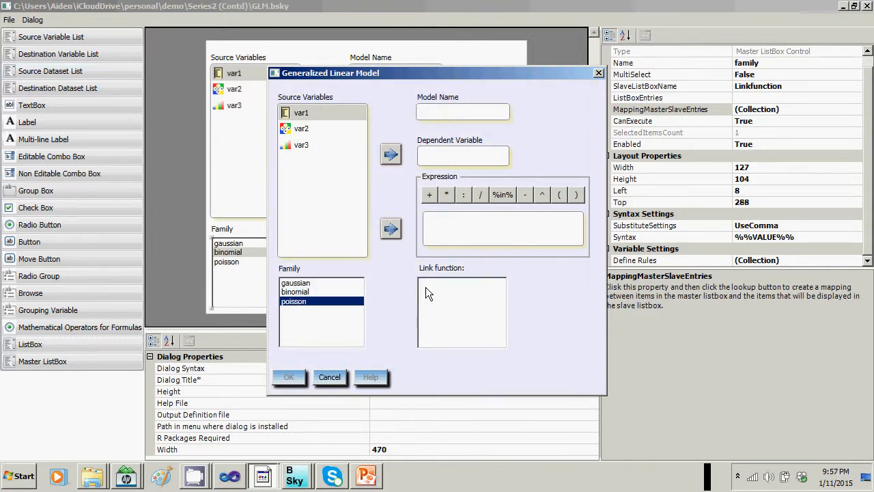
click(329, 378)
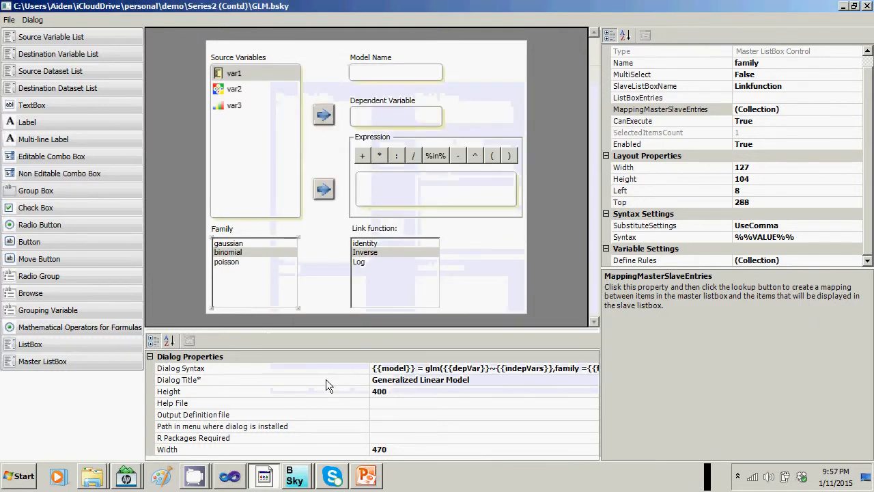
Step: Switch to the PowerPoint presentation and advance from the Master ListBox Control slide to the Mathematical Operators for Formulas slide
key(alt+Tab)
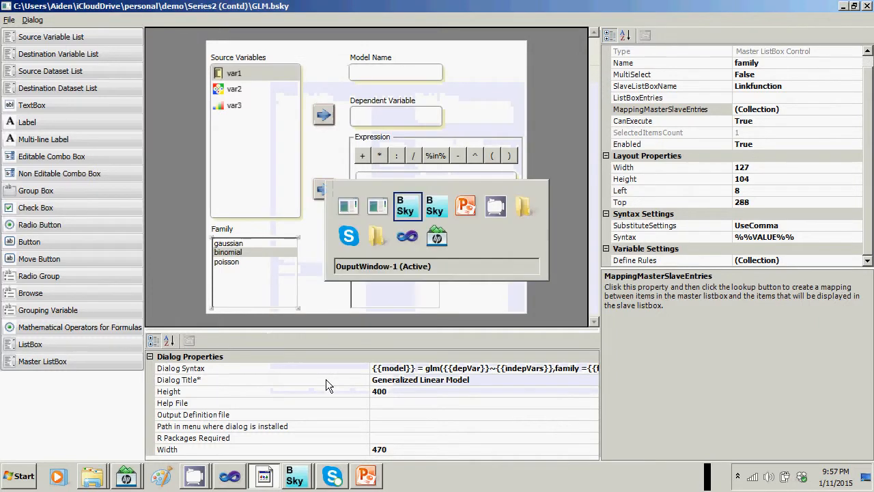
key(alt+Tab)
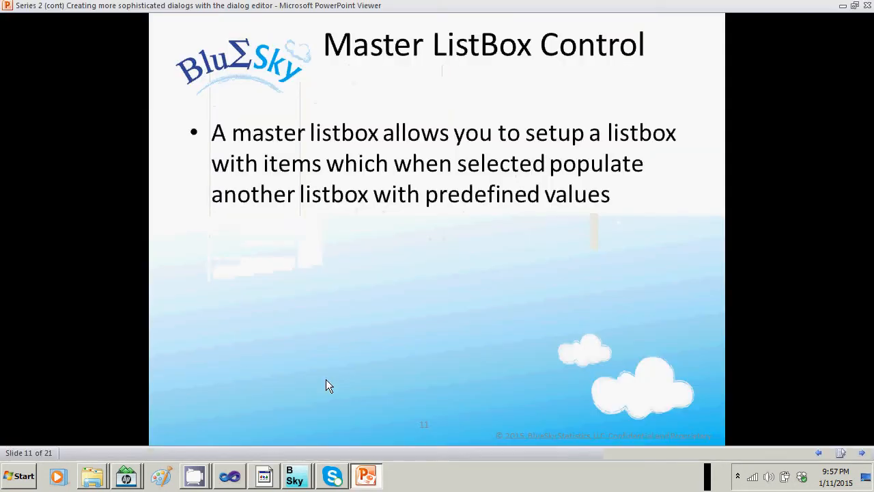
click(326, 379)
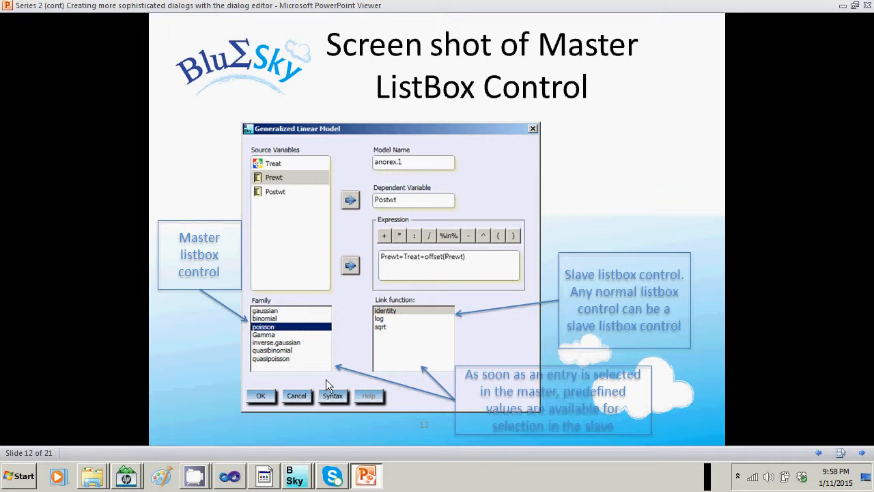
click(401, 318)
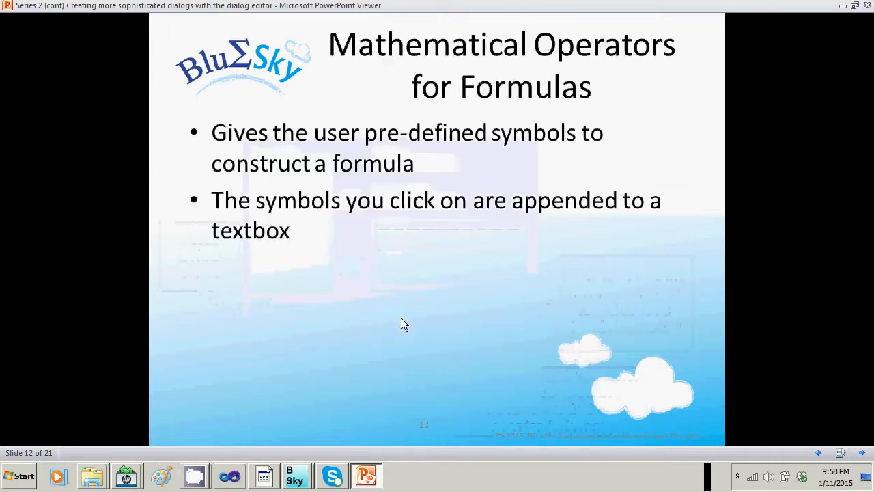
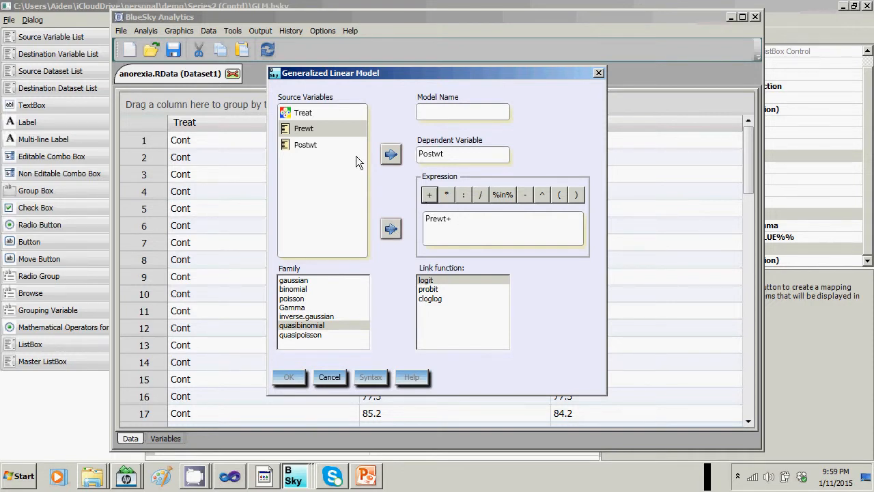
Step: Complete the expression as Prewt+Treat+offset(Prewt) in the Generalized Linear Model dialog and cancel the dialog
click(304, 113)
click(390, 229)
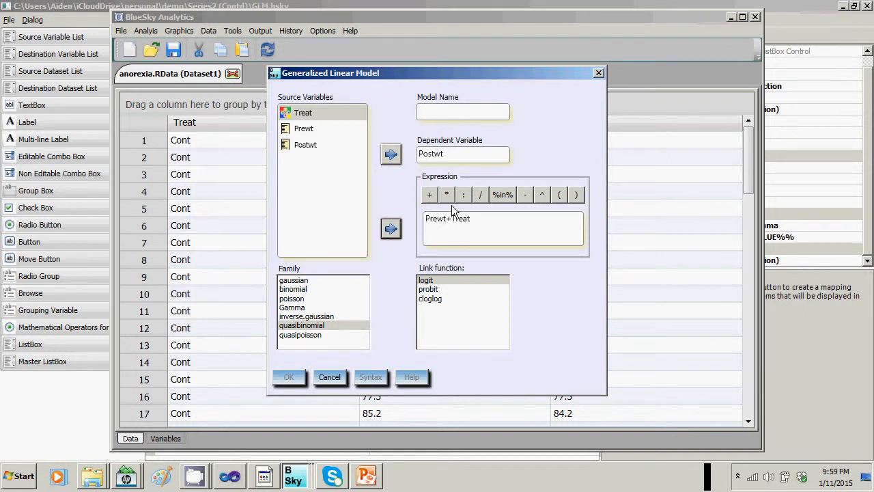
click(429, 194)
text(offset()
click(308, 130)
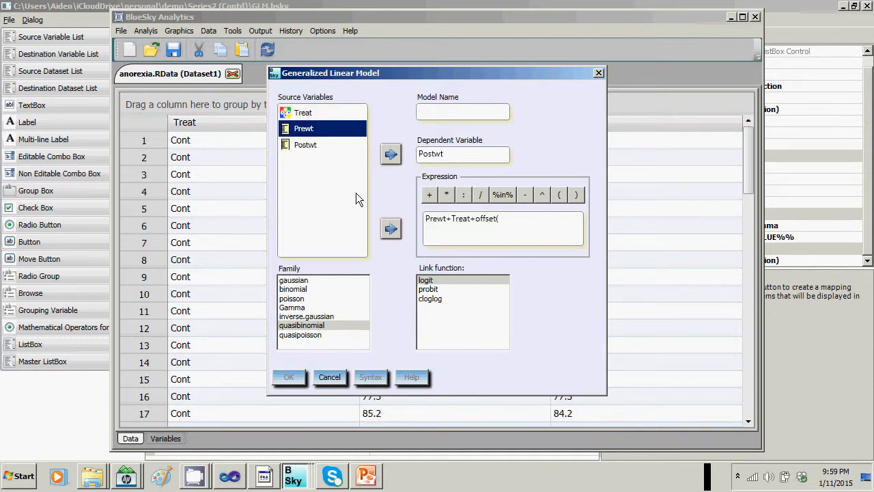
click(390, 228)
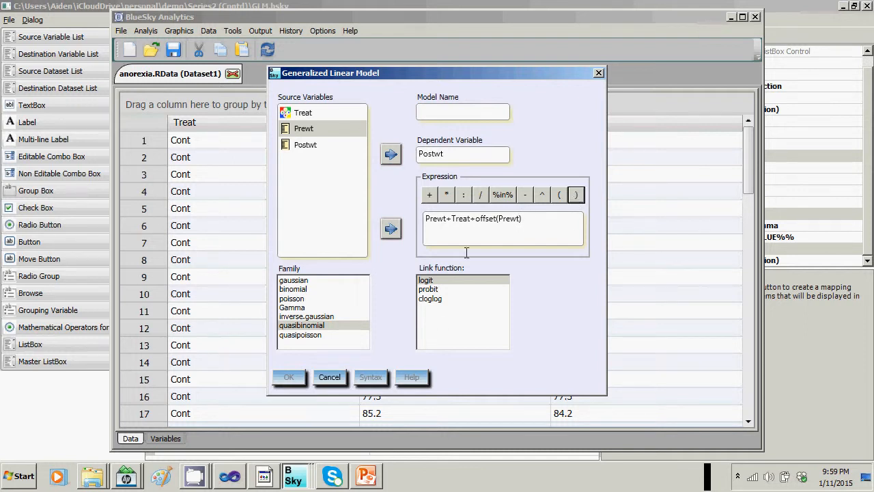
click(329, 378)
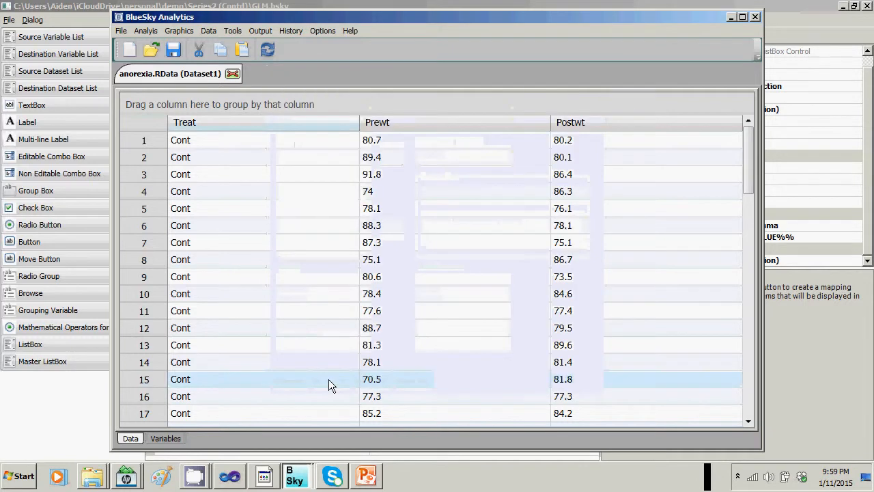
Step: Switch back to the dialog editor and delete the mathematical operators control and the indepVars textbox from the Expression group
key(alt+Tab)
key(alt+Tab)
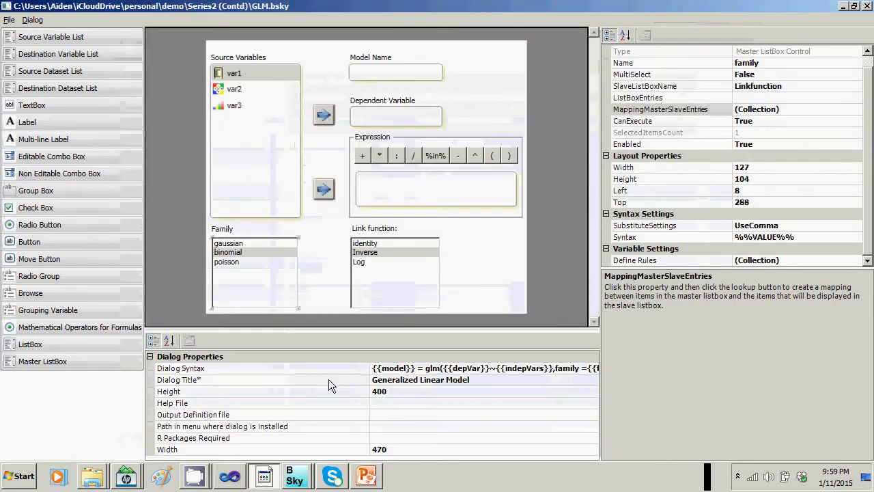
click(401, 155)
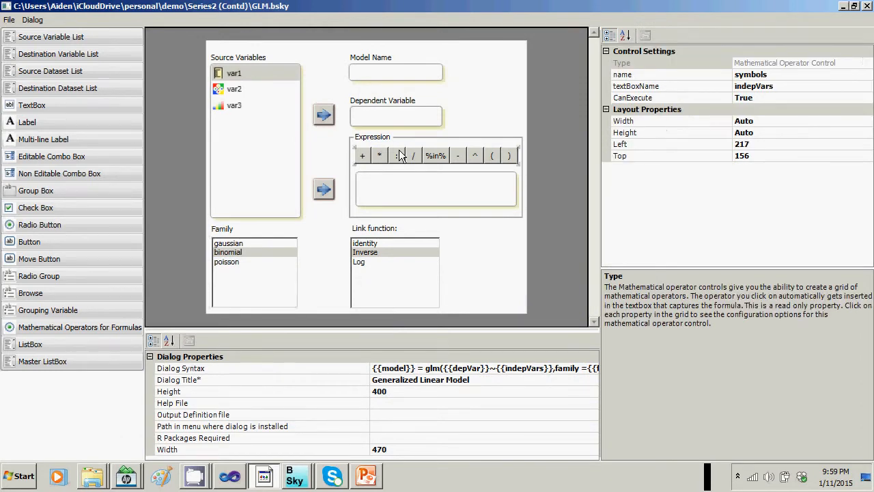
key(Delete)
click(398, 191)
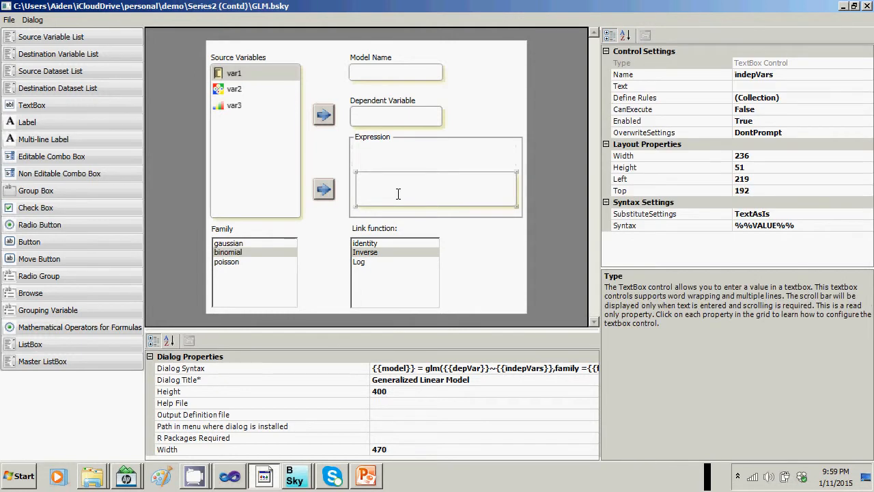
key(Delete)
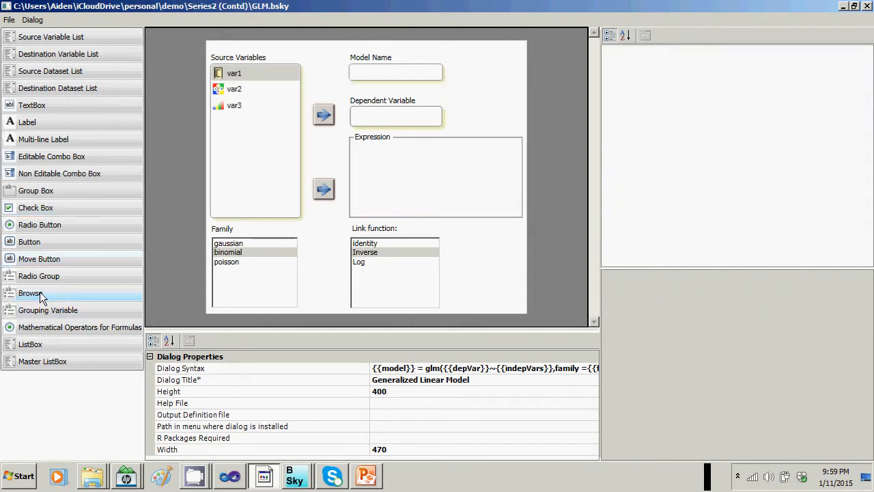
Step: Place a new Mathematical Operators for Formulas control below the Dependent Variable box and delete the Expression group box around it
click(48, 328)
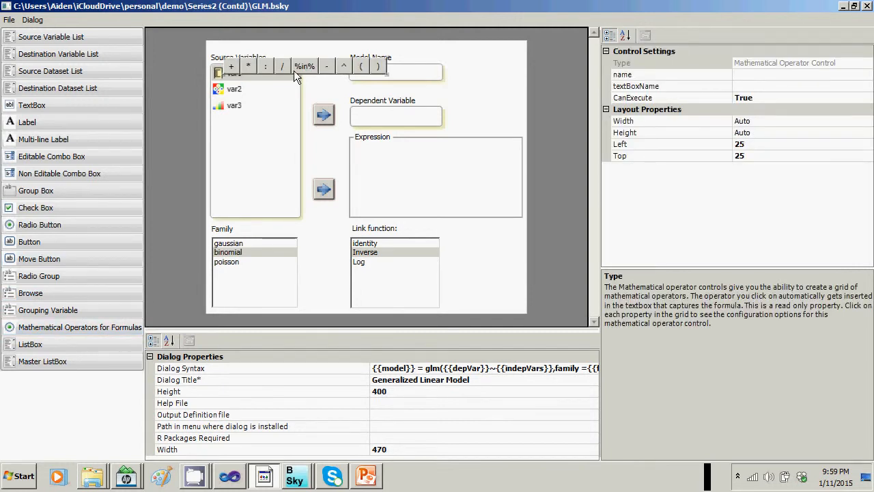
drag(307, 71, 435, 161)
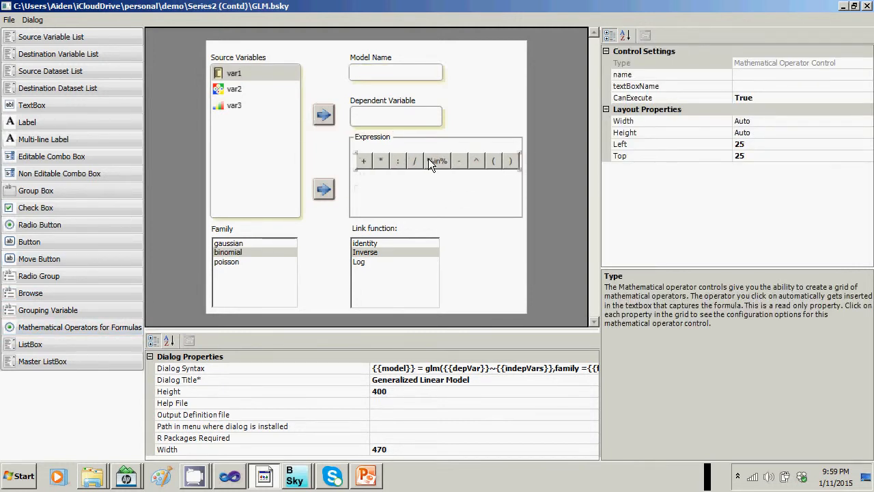
click(393, 140)
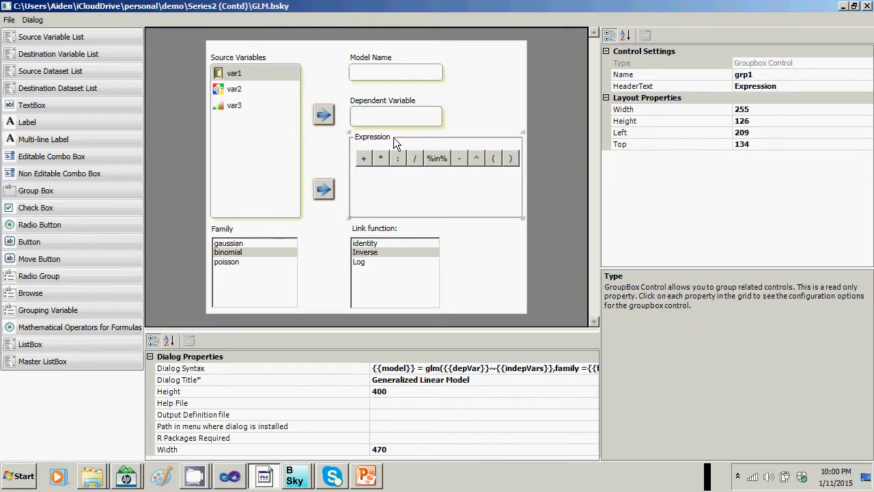
key(Delete)
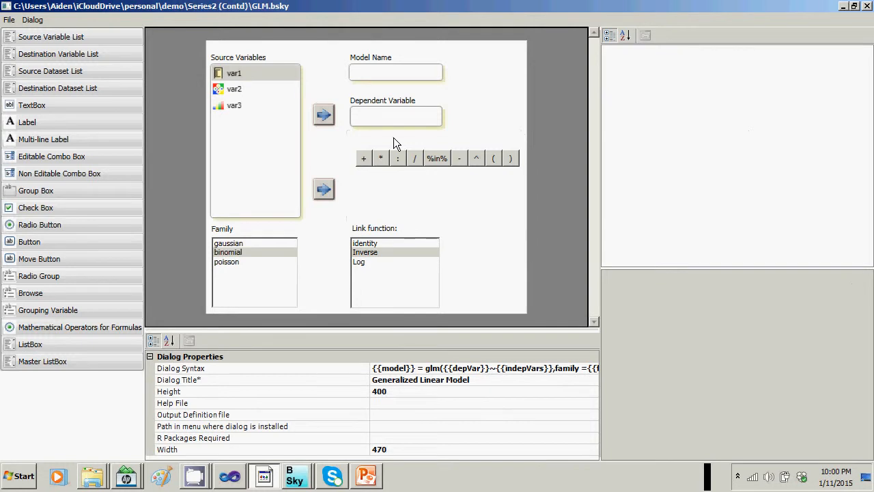
drag(396, 157, 391, 158)
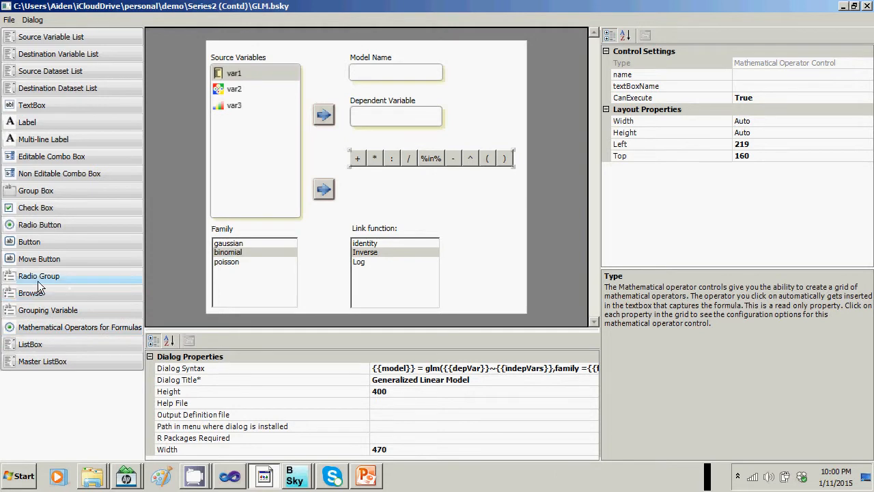
Step: Place a group box around the mathematical operators control, sized about 256 by 123, and name it bcdt
click(80, 191)
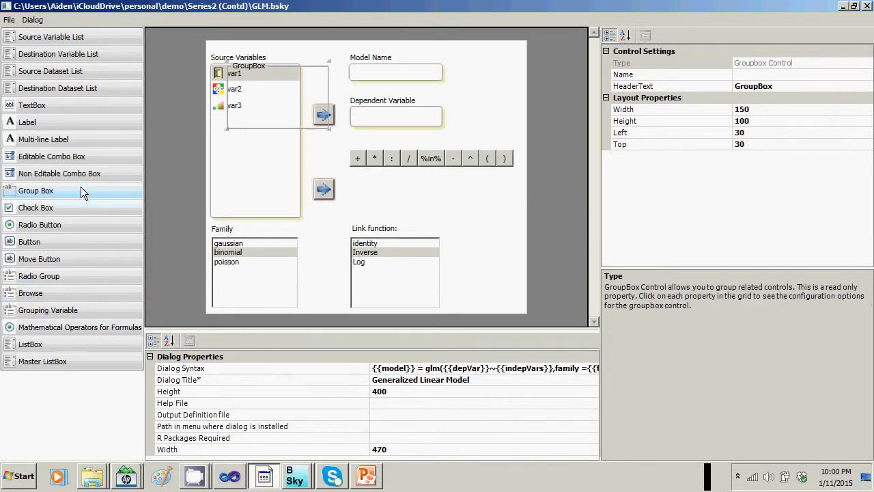
drag(327, 73, 444, 143)
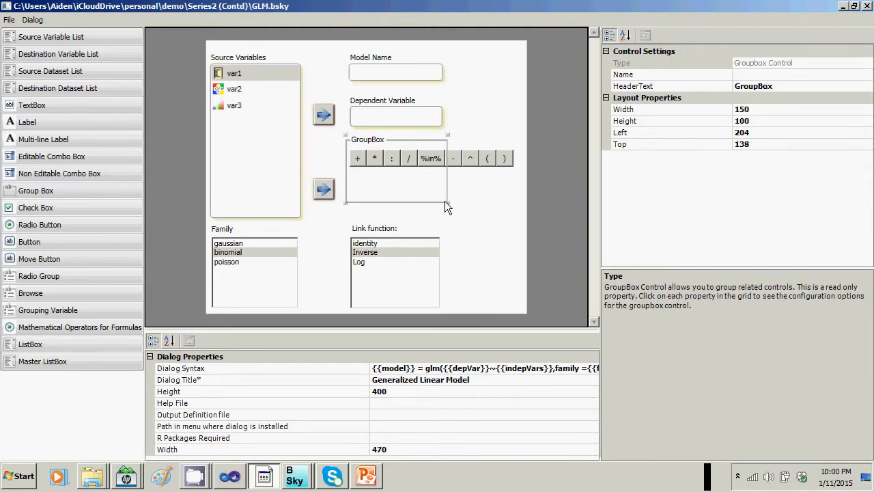
drag(445, 203, 519, 218)
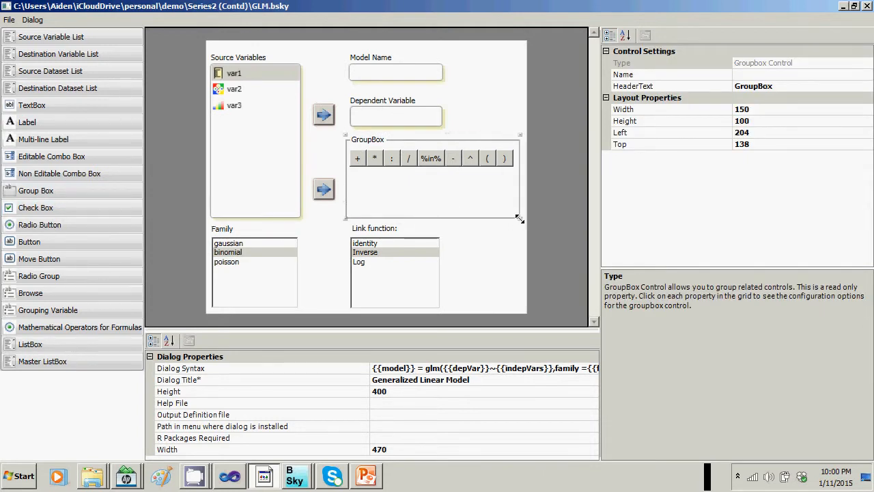
click(451, 157)
click(392, 136)
click(751, 75)
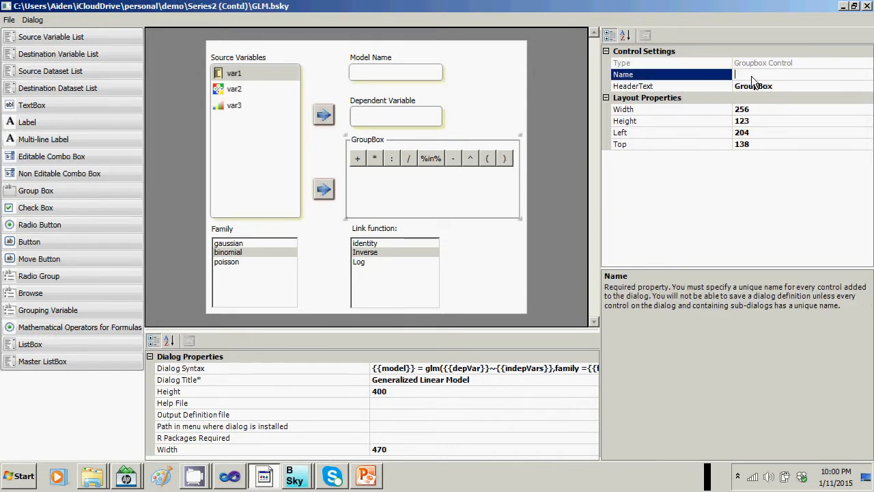
text(bcdt)
Step: Name the mathematical operators control inside the group box symbols
click(431, 158)
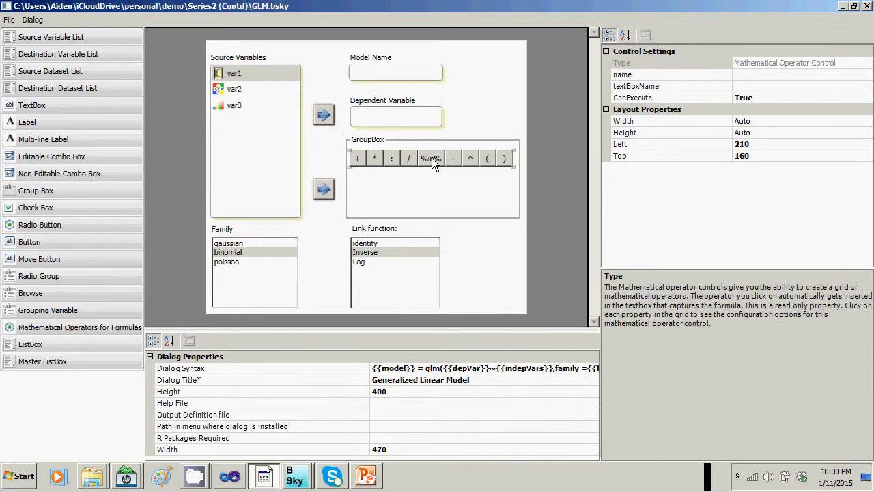
click(757, 76)
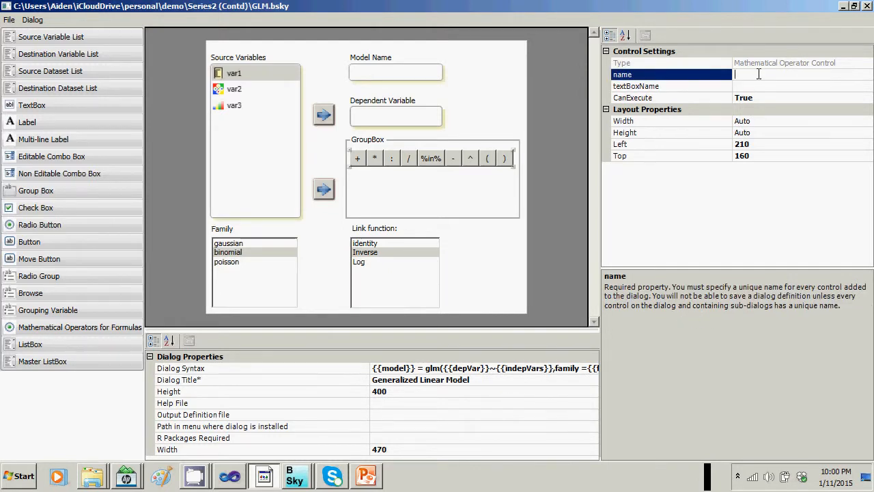
text(symbols)
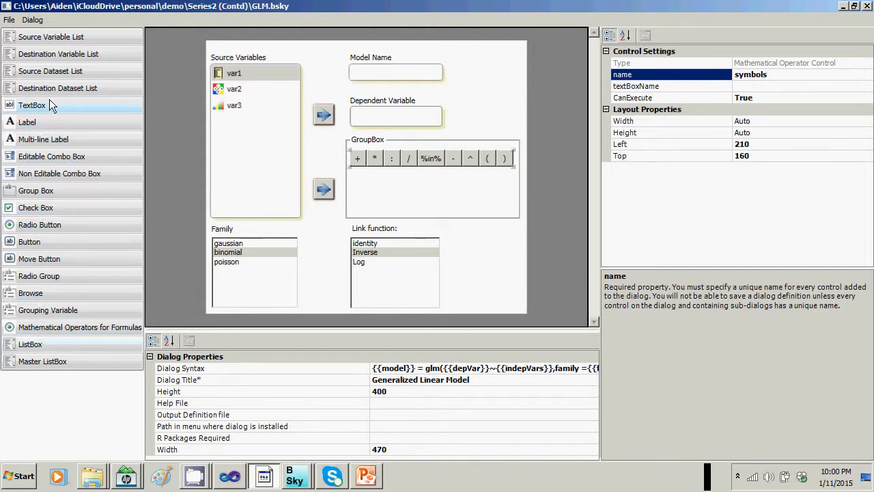
Step: Add a textbox about 236 by 51 below the operators inside the group box and name it indepVars
drag(49, 105, 514, 213)
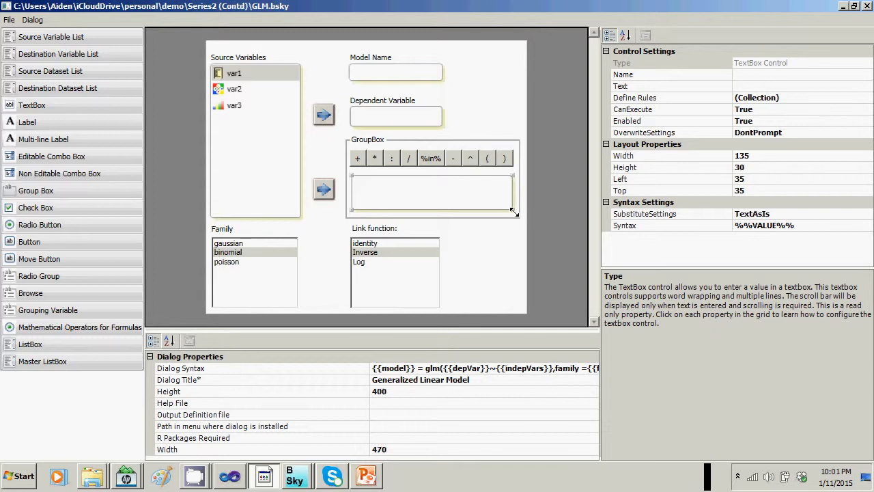
click(749, 75)
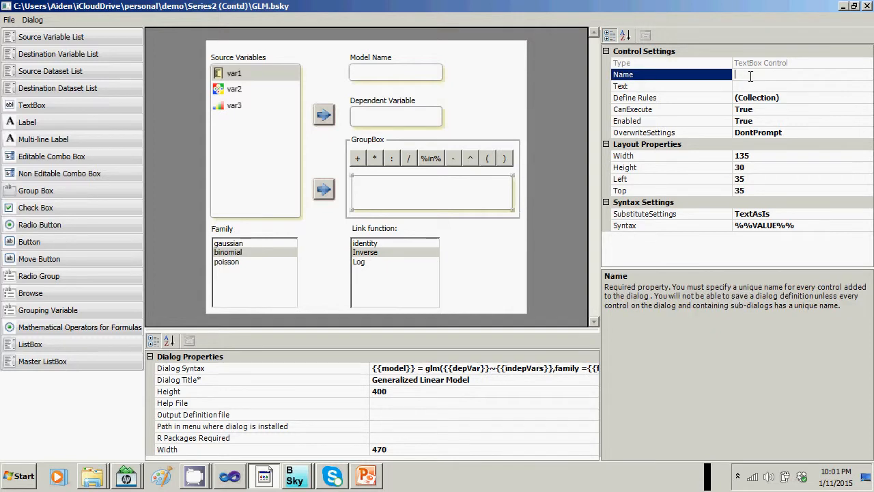
text(indepVars)
Step: Link the mathematical operators control to the new textbox by setting its textBoxName to indepVars
click(381, 159)
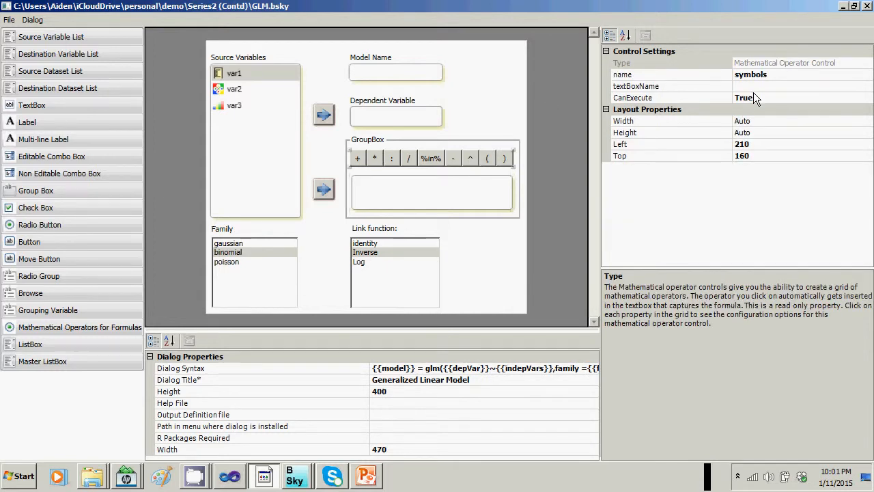
click(766, 86)
text(indep)
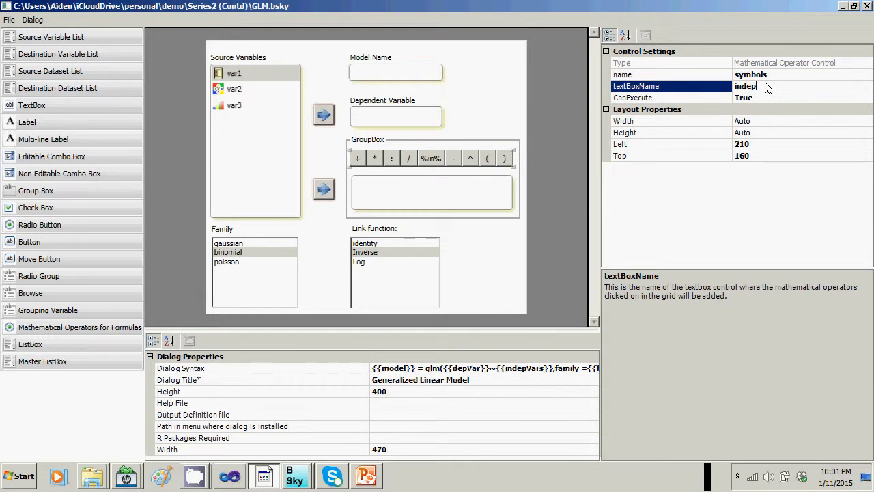
text(Vars)
Step: Try to save the GLM dialog definition with the rebuilt group box
click(432, 191)
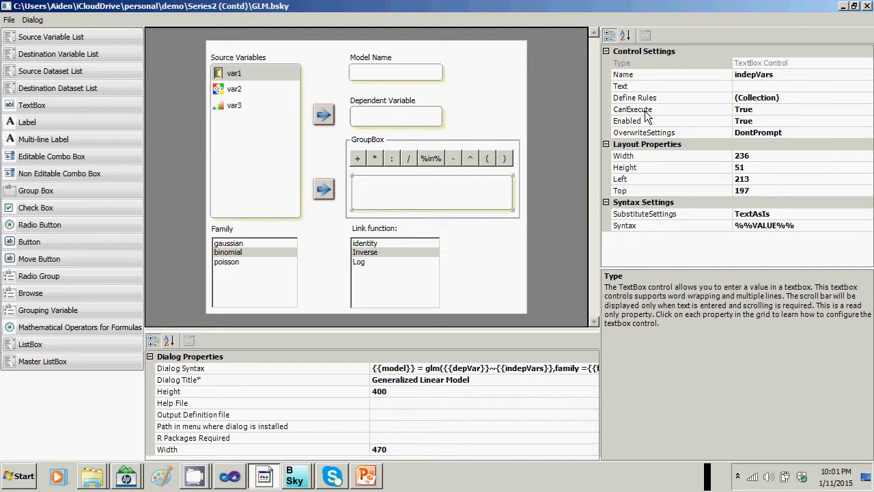
click(15, 20)
click(16, 58)
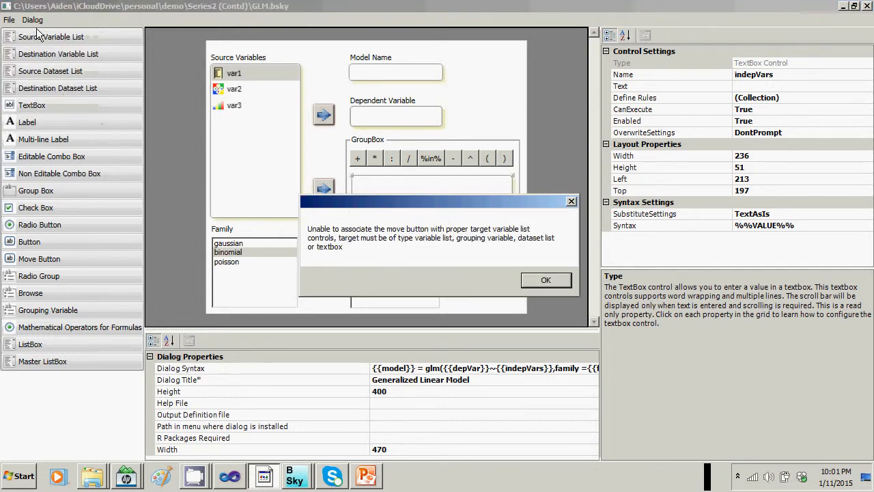
click(538, 280)
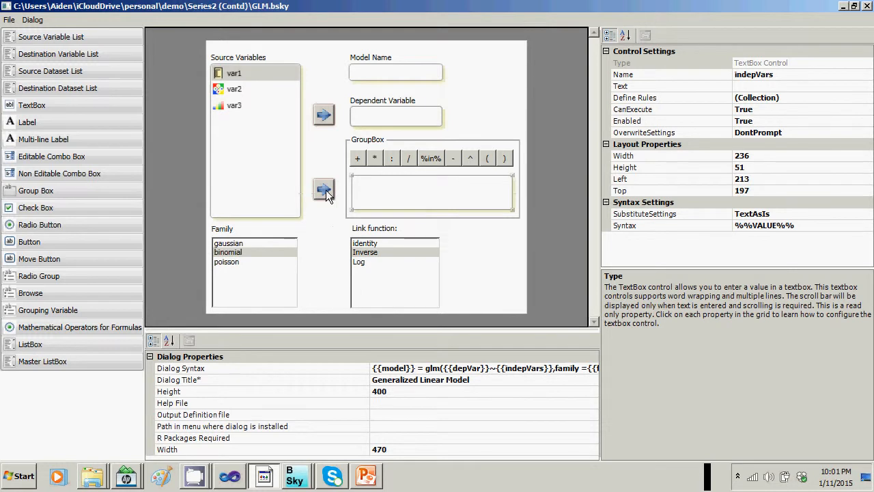
Step: Compare the TargetList of the lower move button with the name of the textbox under the operators
click(329, 196)
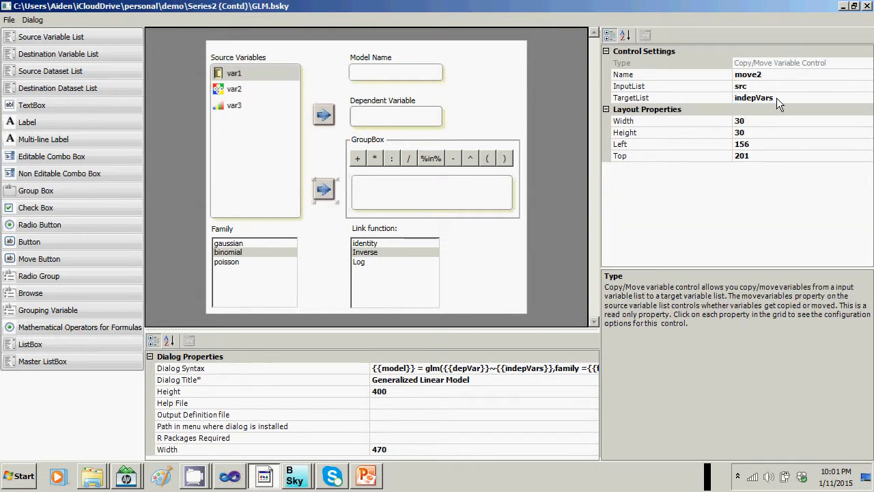
click(422, 191)
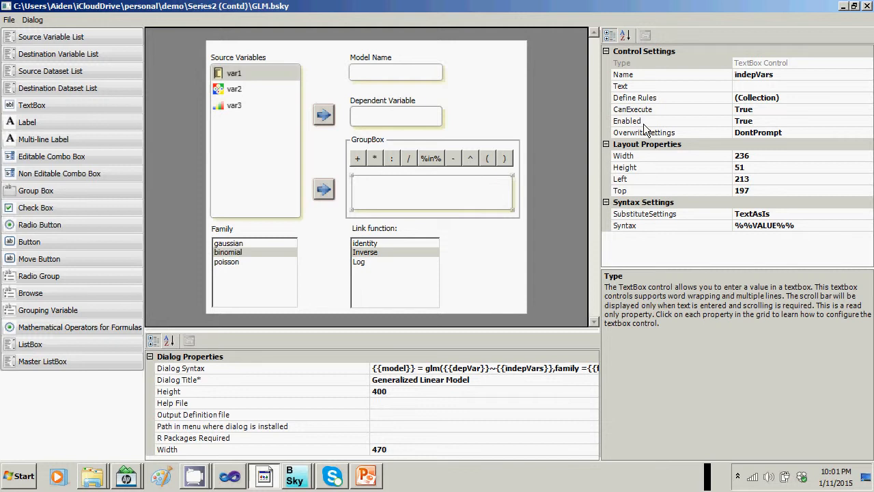
click(433, 167)
click(429, 179)
click(789, 78)
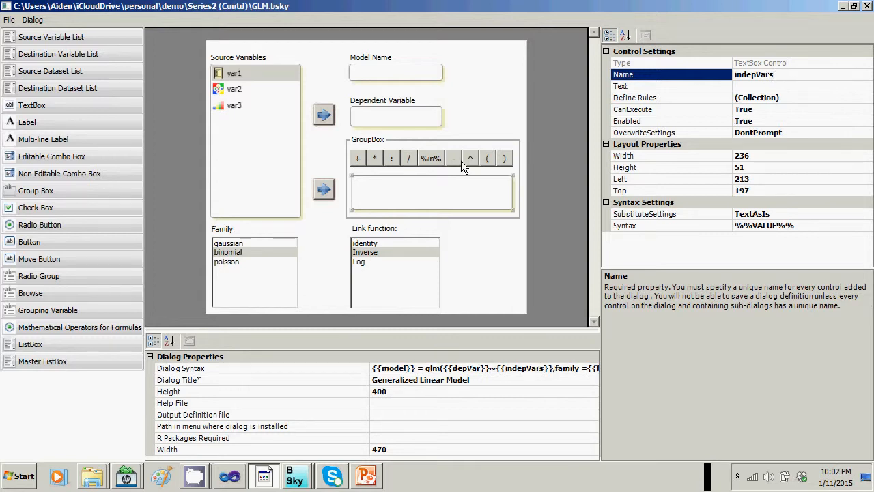
Step: Re-enter indepVars as the TargetList of the lower move button
click(321, 183)
click(791, 99)
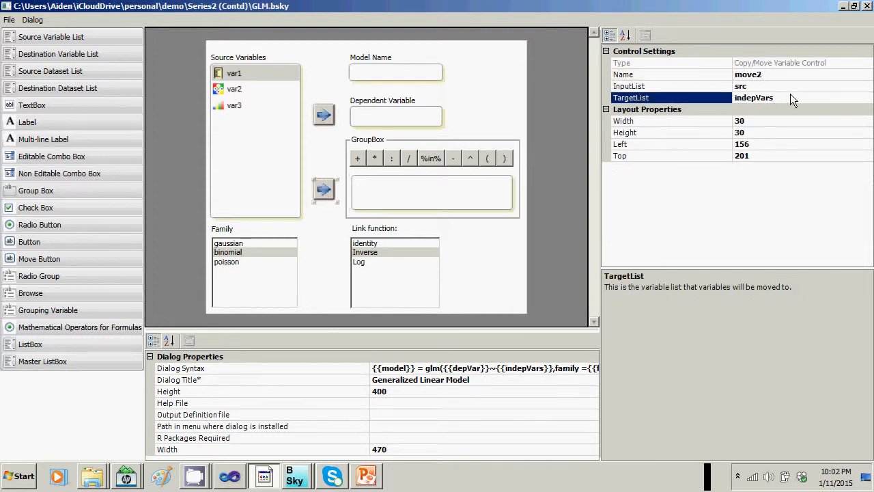
key(BackSpace)
key(BackSpace)
key(BackSpace)
key(BackSpace)
key(BackSpace)
key(BackSpace)
key(BackSpace)
key(BackSpace)
text(indepV)
Step: Try again to save the GLM dialog definition, and recheck the lower move button's settings
click(395, 167)
click(398, 193)
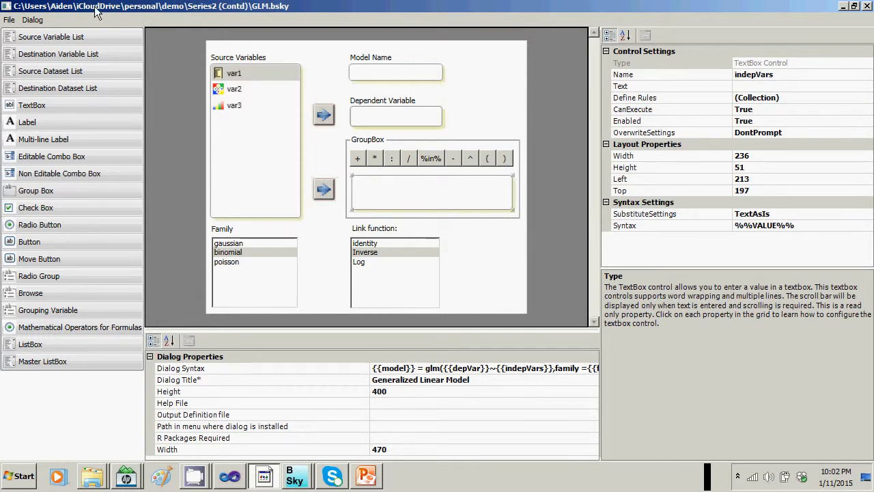
click(10, 21)
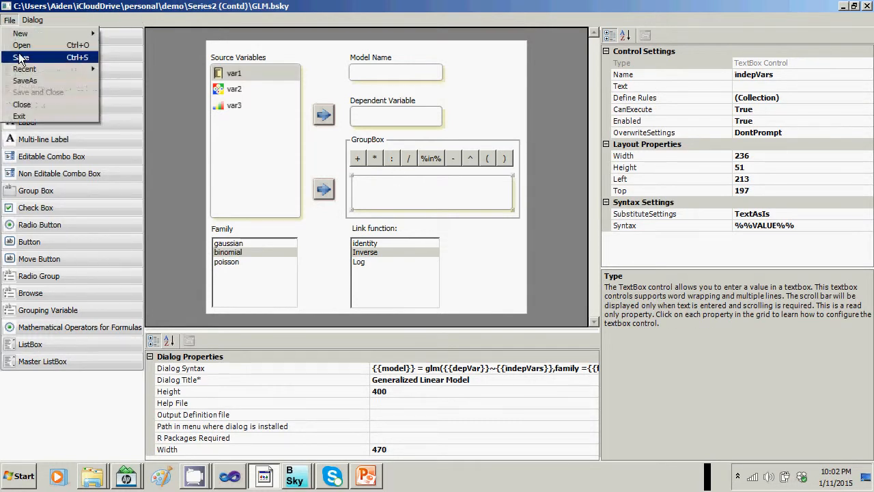
click(22, 58)
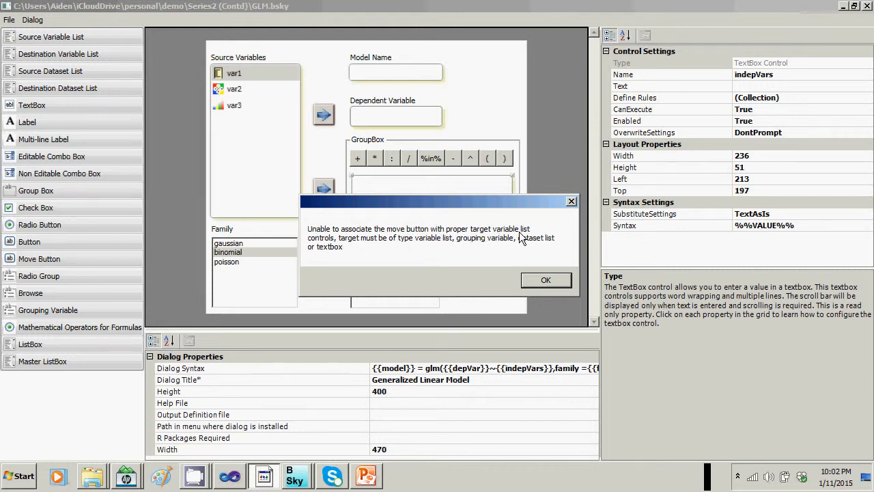
click(546, 280)
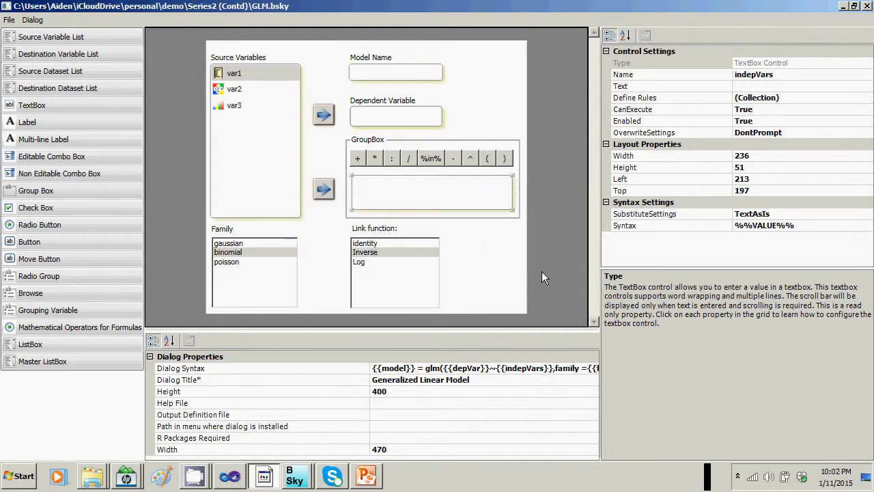
click(329, 196)
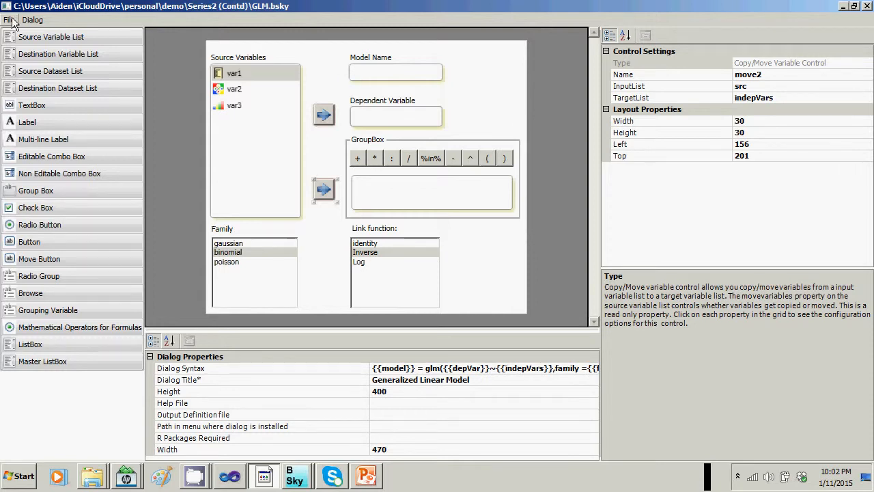
Step: Switch to BlueSky Analytics and open the Generalized Linear Model dialog from the model fitting analyses
key(alt+Tab)
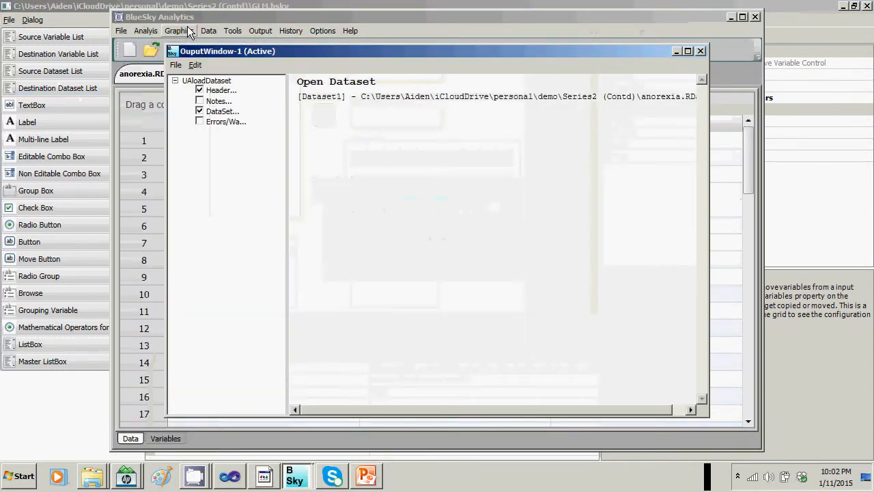
click(202, 22)
click(146, 31)
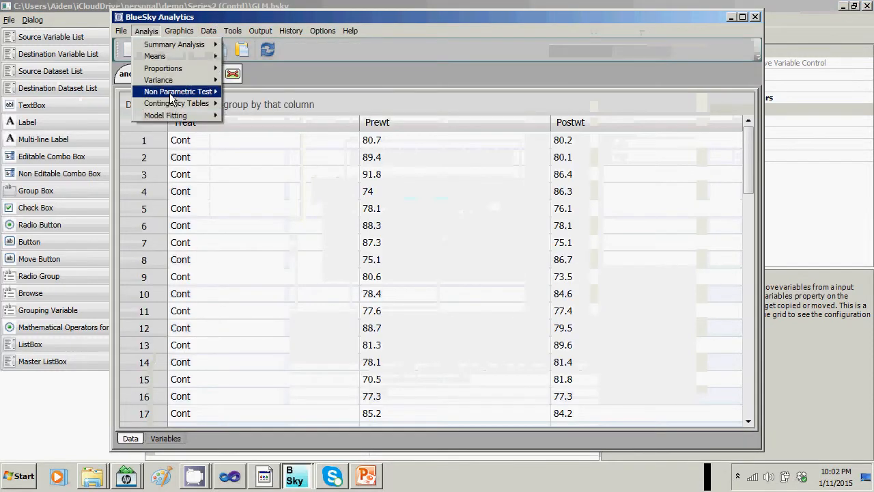
mouse_move(170, 96)
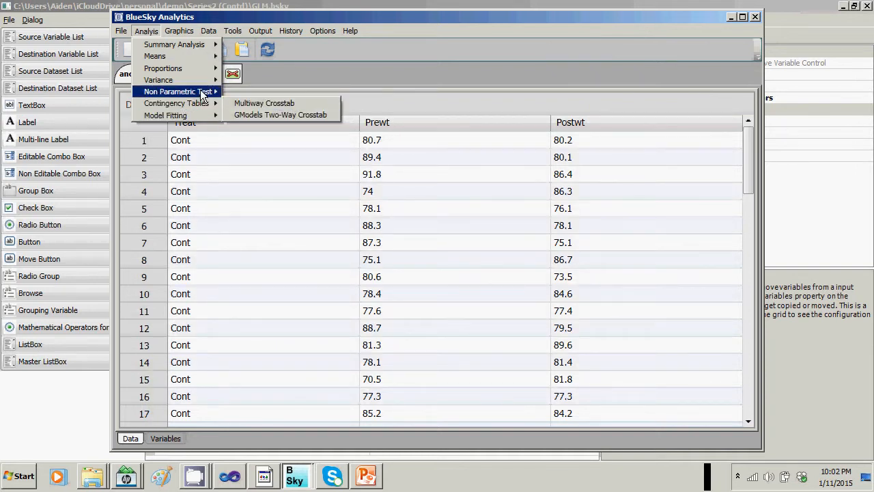
mouse_move(209, 34)
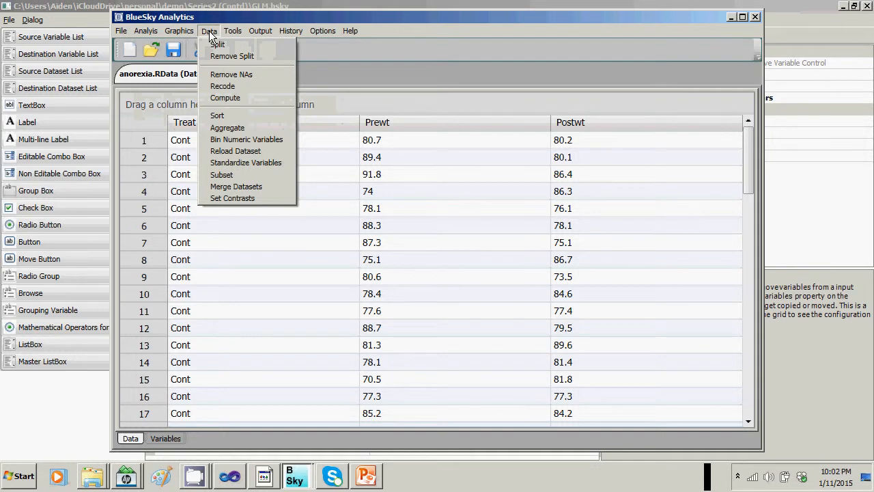
mouse_move(179, 31)
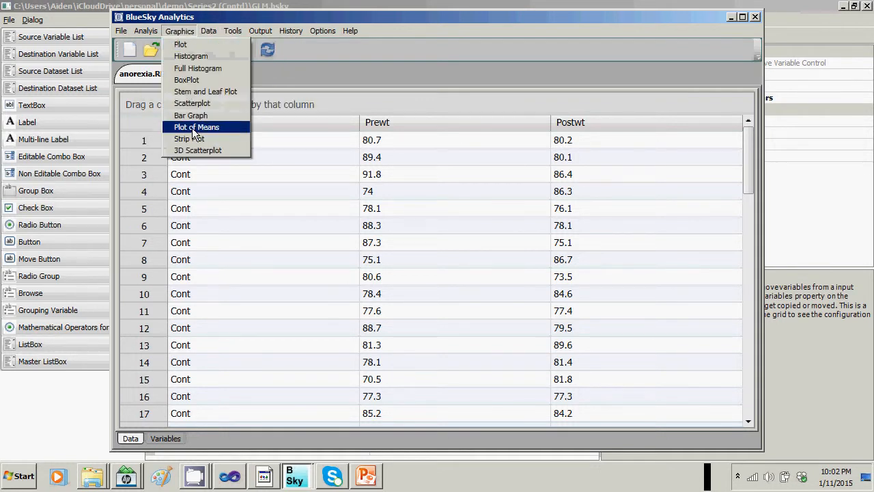
mouse_move(146, 31)
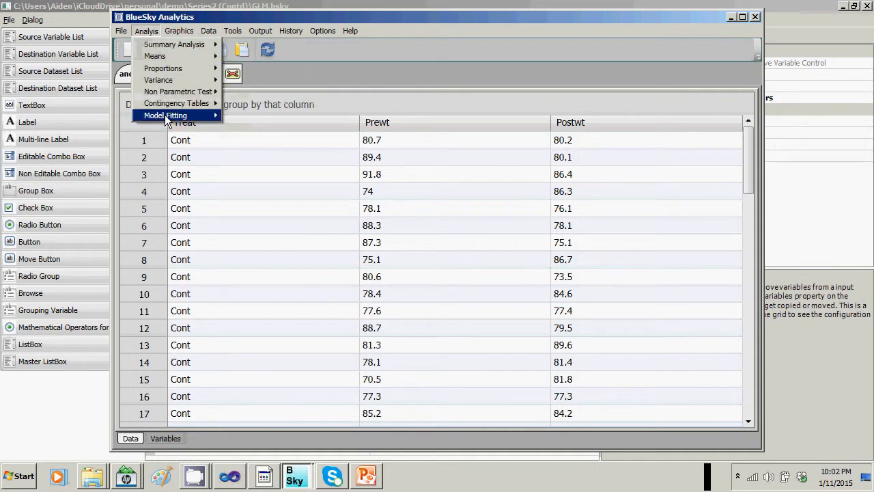
click(247, 139)
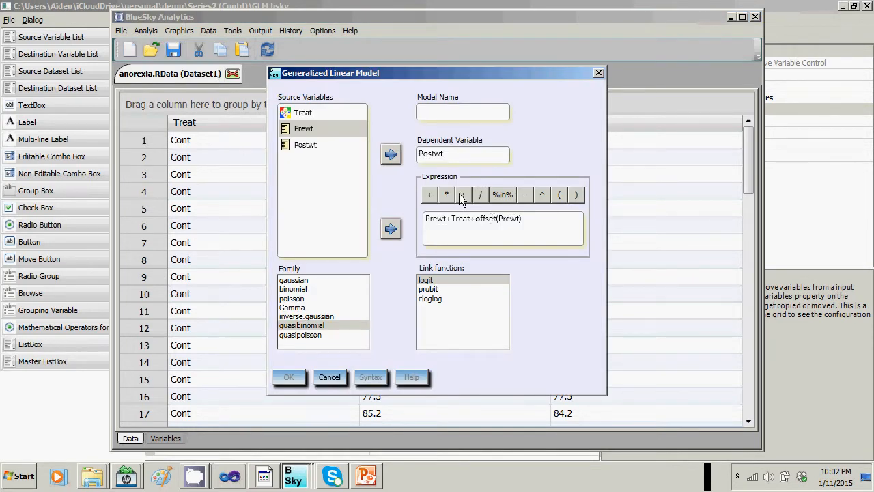
Step: Append the / and %in% operators to the expression, select its text, and cancel the Generalized Linear Model dialog
click(483, 196)
click(503, 196)
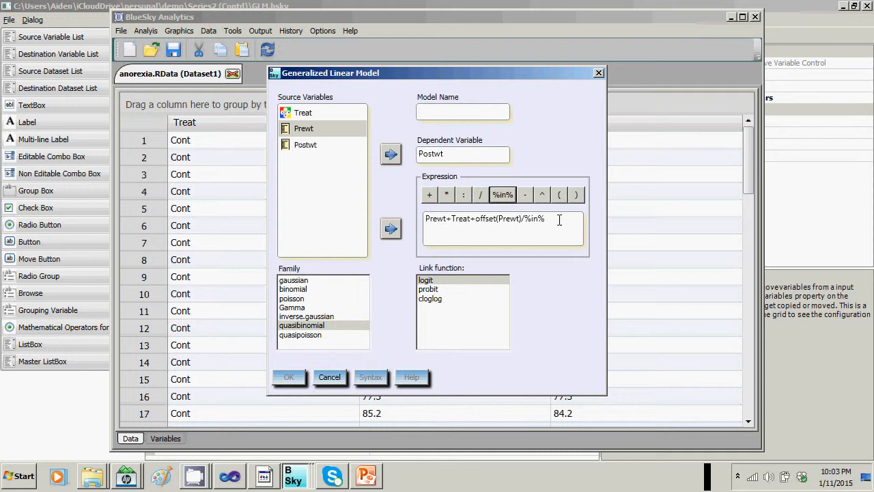
drag(546, 218, 420, 218)
click(329, 377)
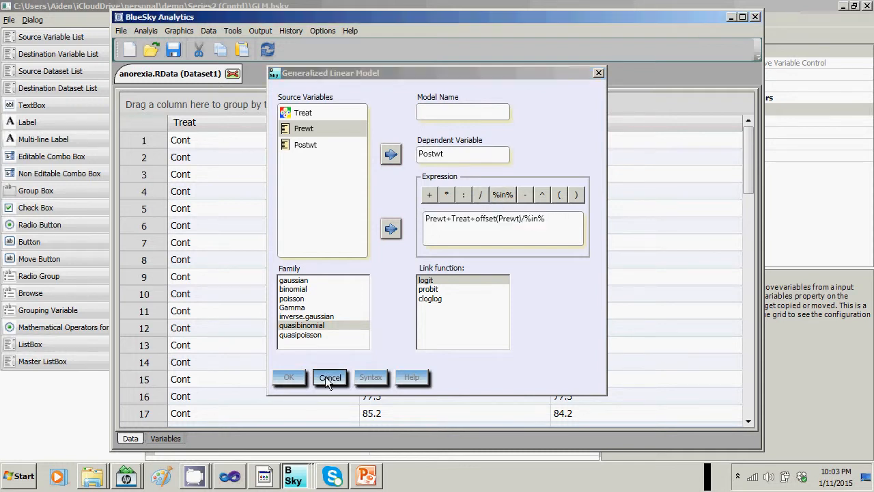
Step: Switch to the PowerPoint presentation and advance from the DEMO slide to the Creating Sub Dialogs slide
key(alt+Tab)
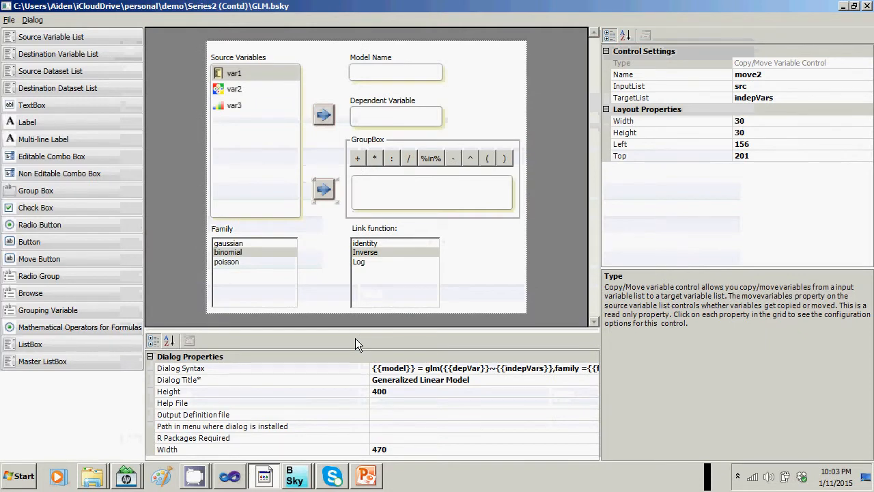
key(alt+Tab)
key(Tab)
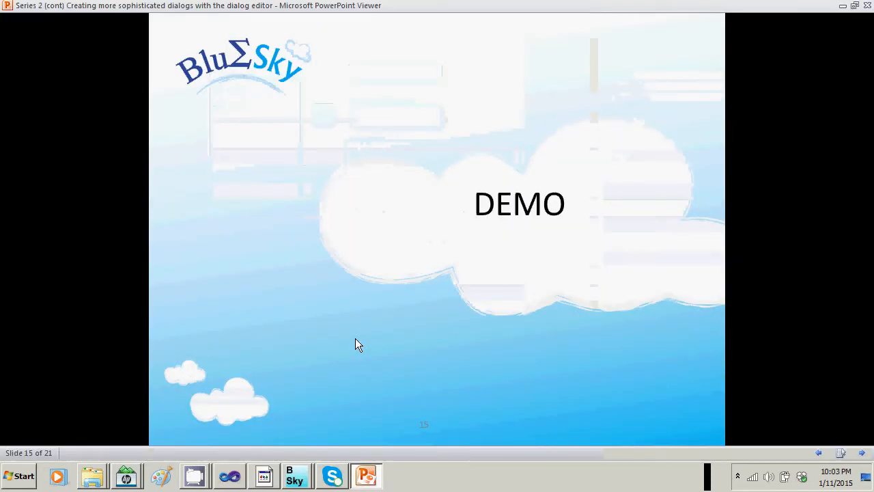
key(Right)
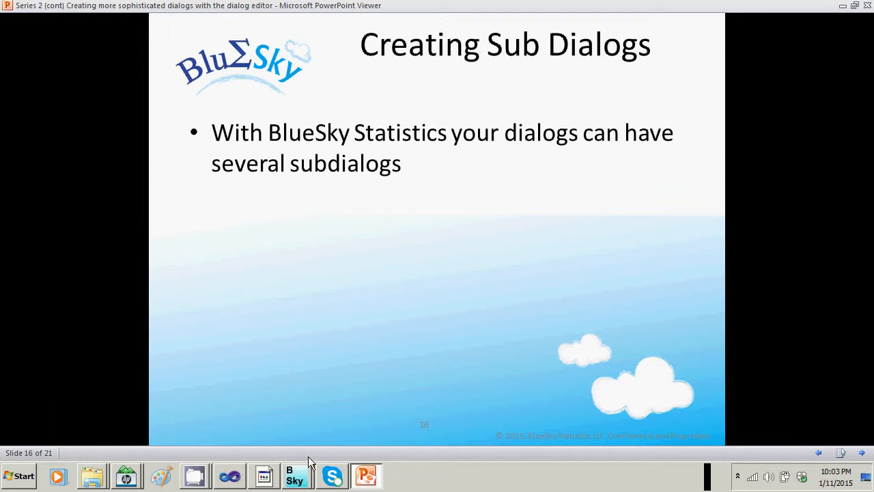
Step: Switch to BlueSky Analytics, open the Independent Samples T-Test dialog from the means analyses, and cancel it
mouse_move(298, 480)
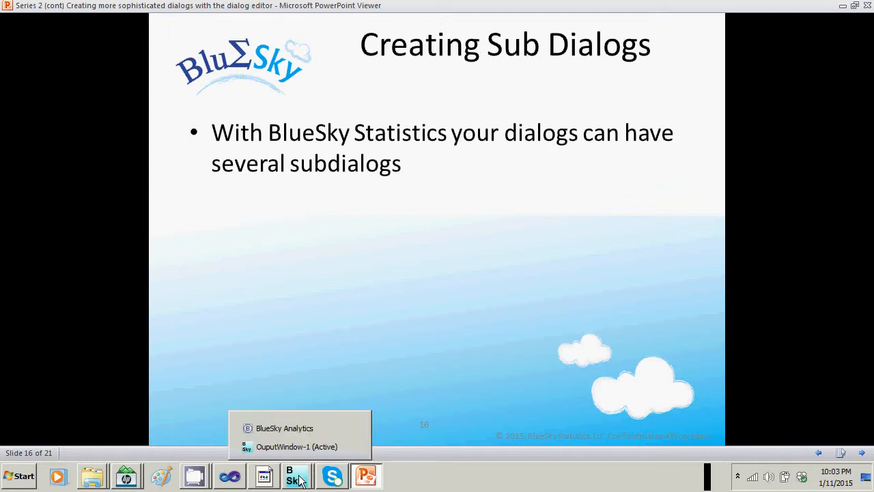
click(298, 429)
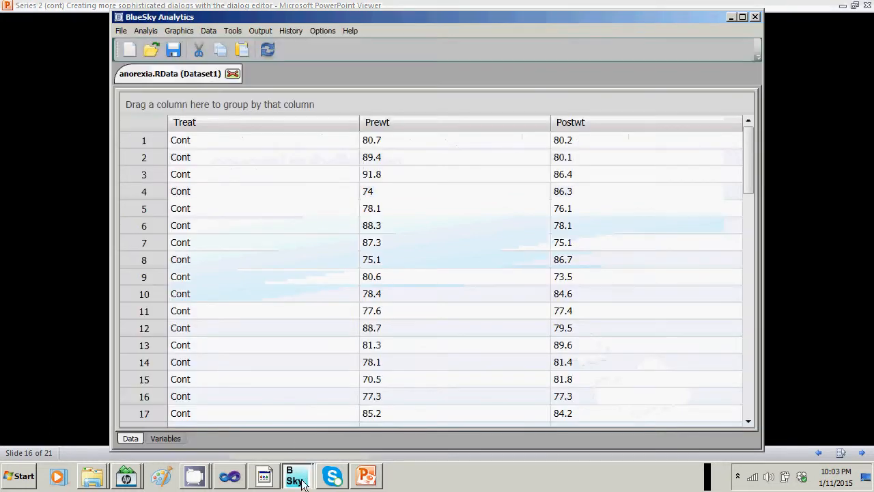
click(268, 479)
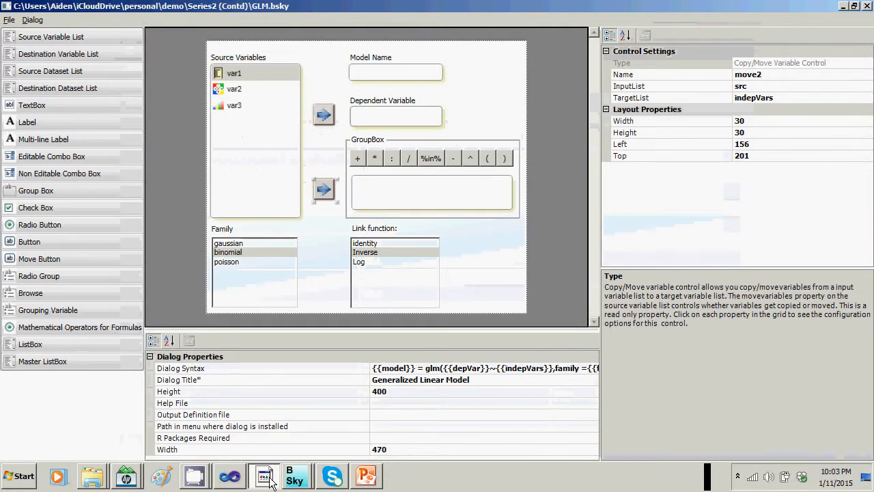
mouse_move(295, 479)
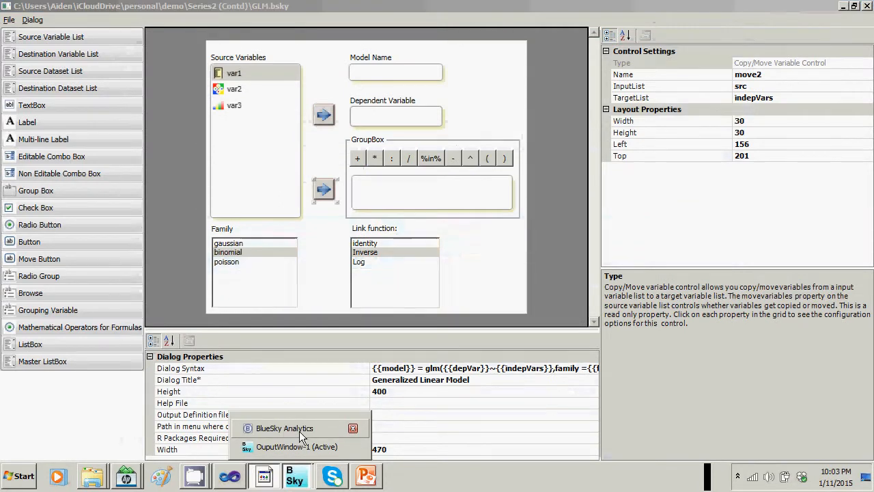
click(300, 430)
click(145, 31)
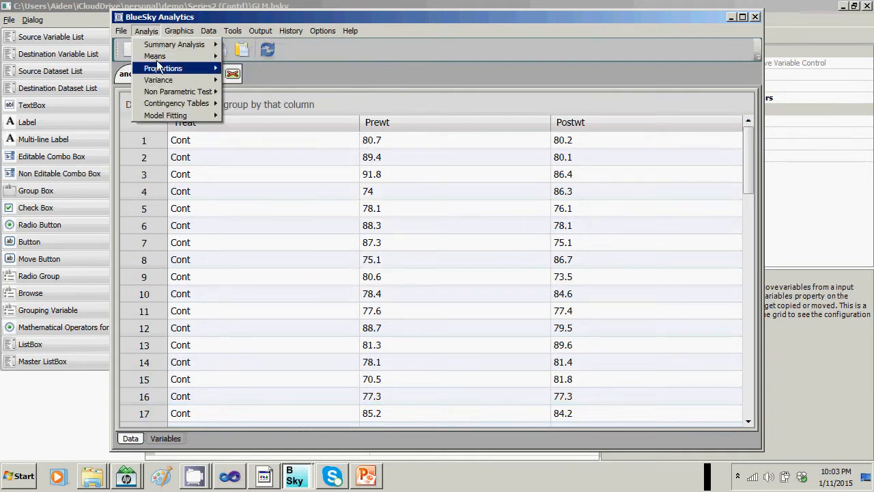
mouse_move(157, 58)
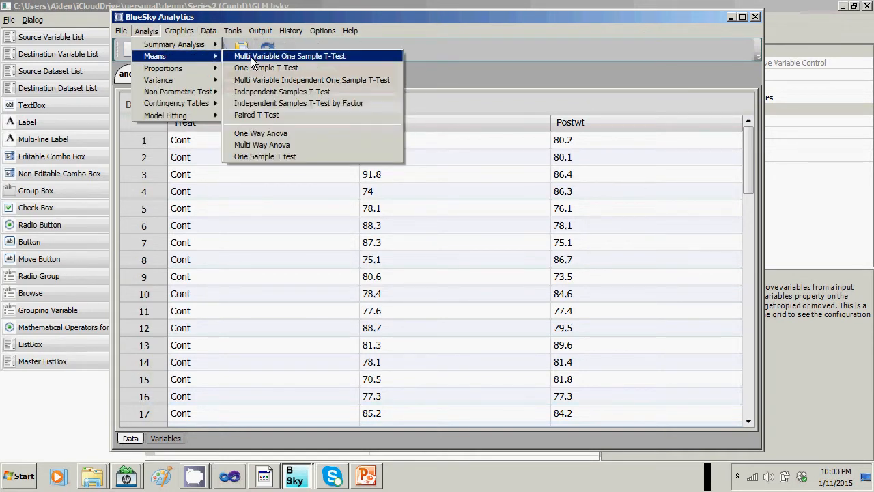
click(253, 91)
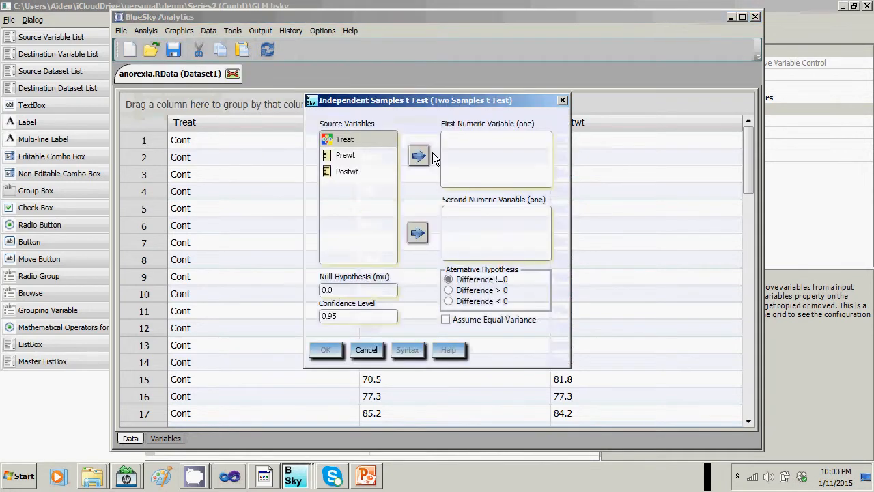
click(357, 351)
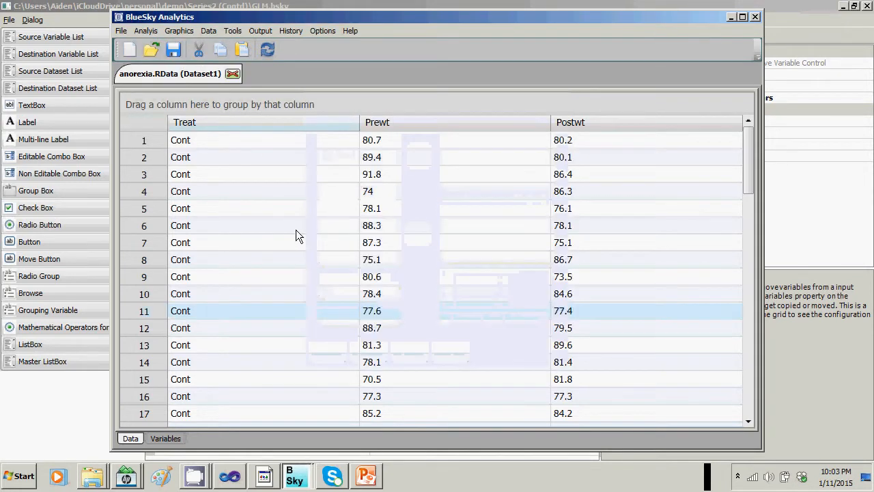
Step: Open the Multi Variable Independent One Sample T-Test dialog, view its Options sub dialog, and cancel both
click(147, 31)
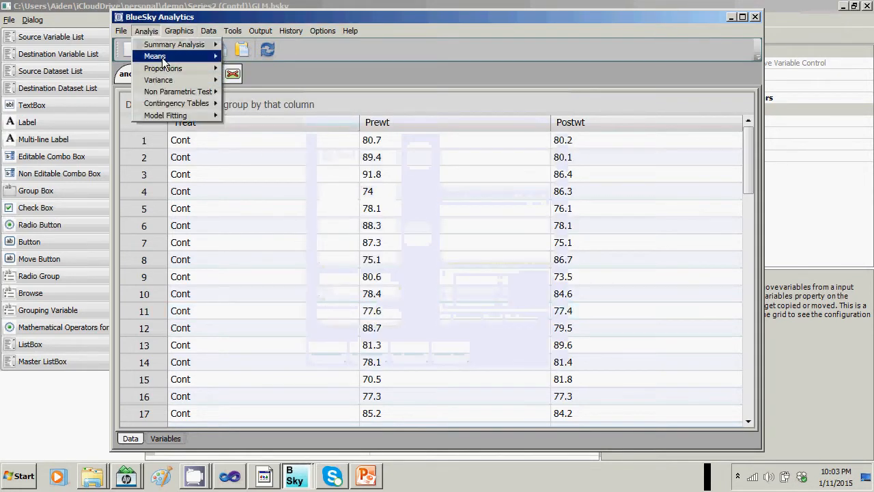
mouse_move(164, 59)
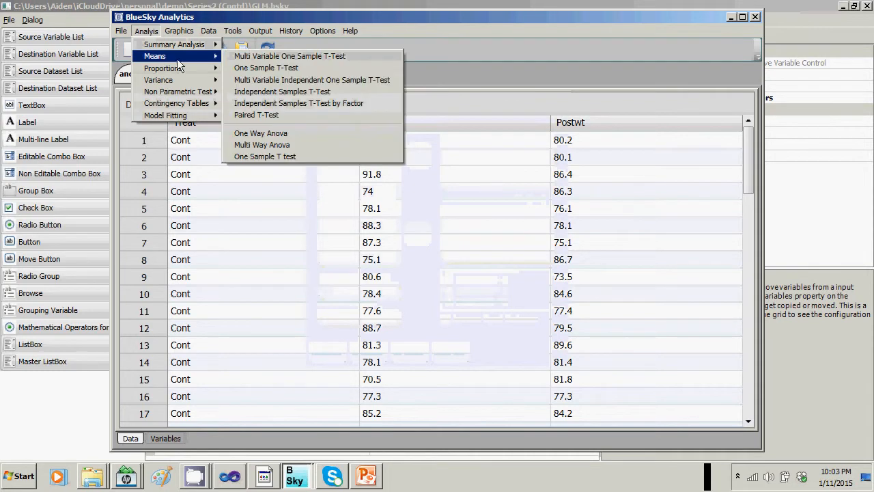
click(280, 80)
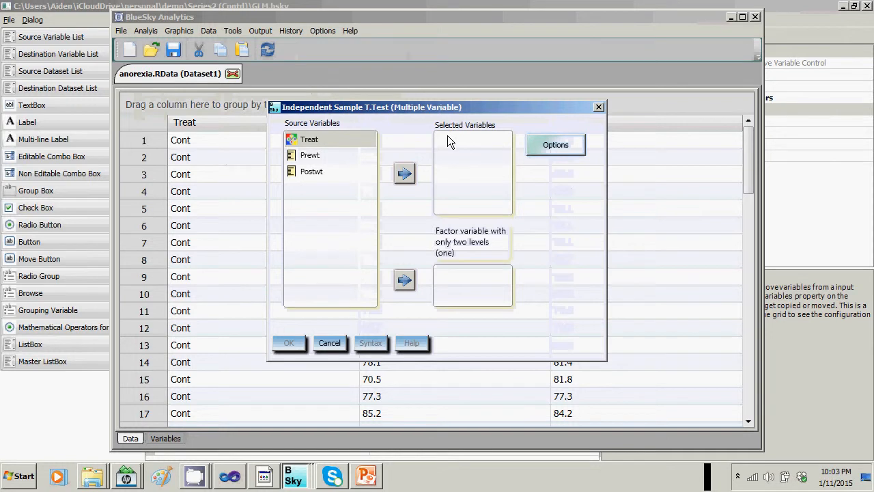
click(539, 144)
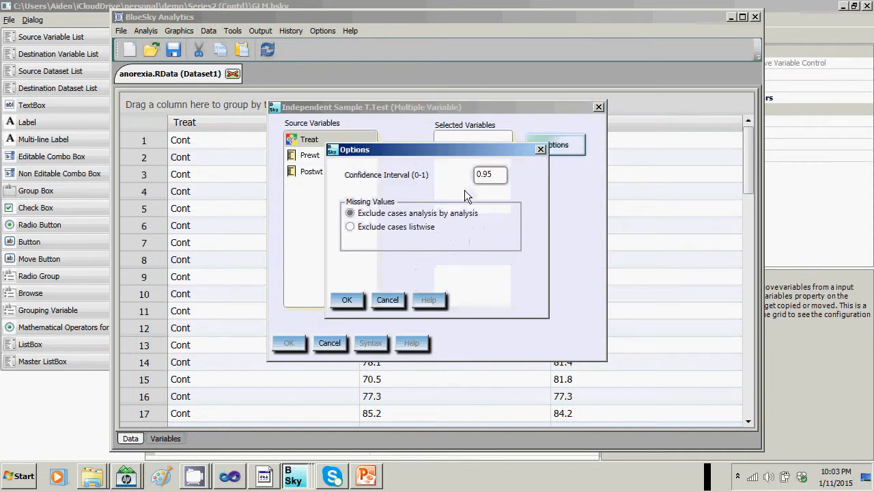
click(386, 304)
click(321, 340)
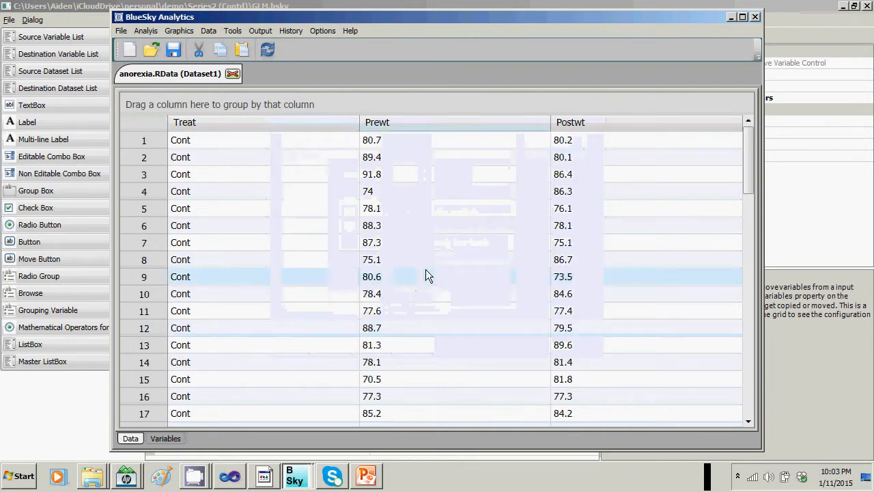
Step: Switch to the dialog editor and open the BSkyIndSmTTest dialog definition from the Series2 (Contd) folder
key(alt+Tab)
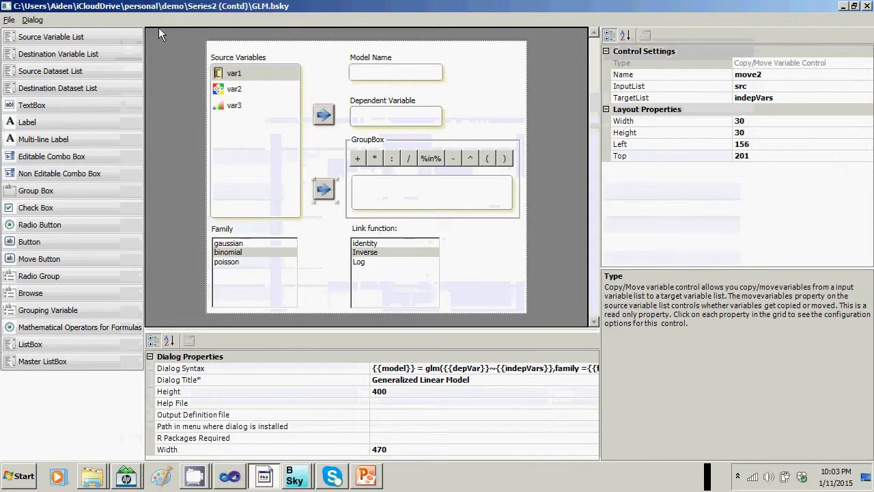
click(10, 20)
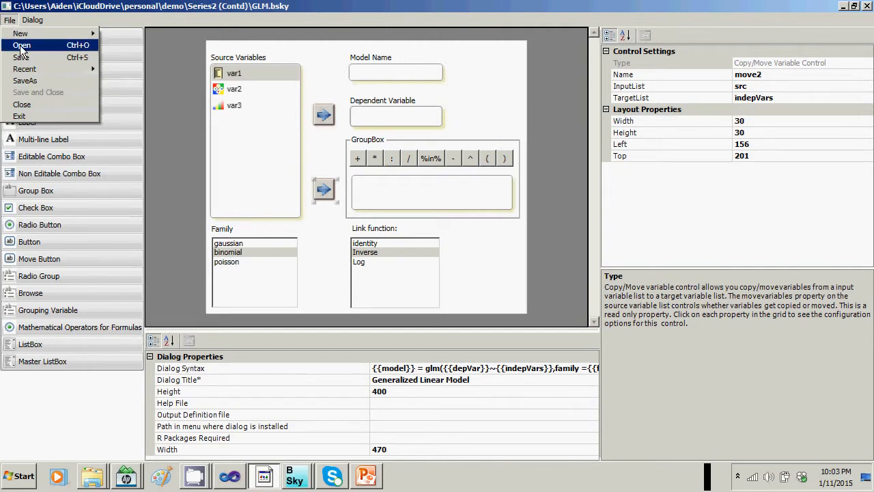
click(21, 47)
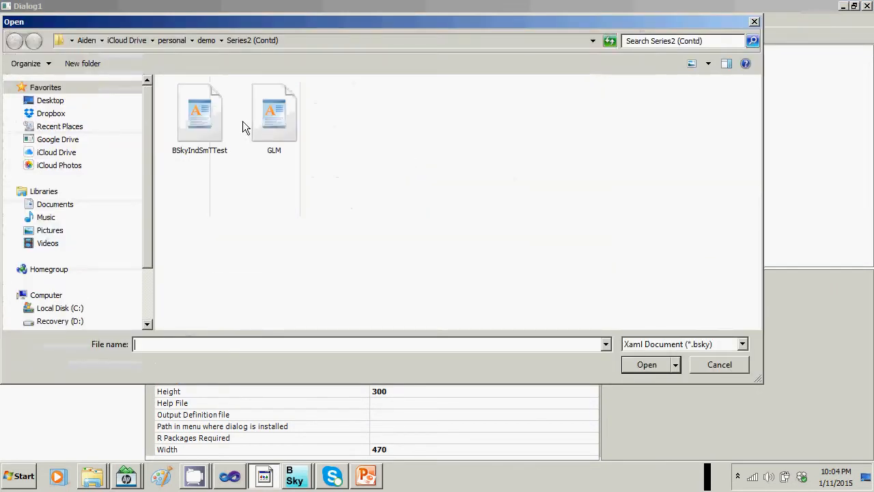
click(203, 119)
click(649, 364)
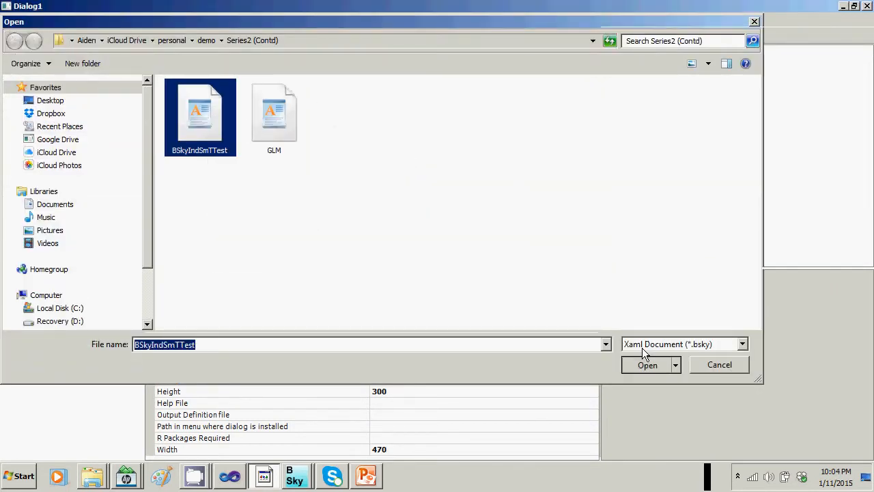
Step: Open the sub dialog attached to the Options button for review, and save and close it
click(495, 110)
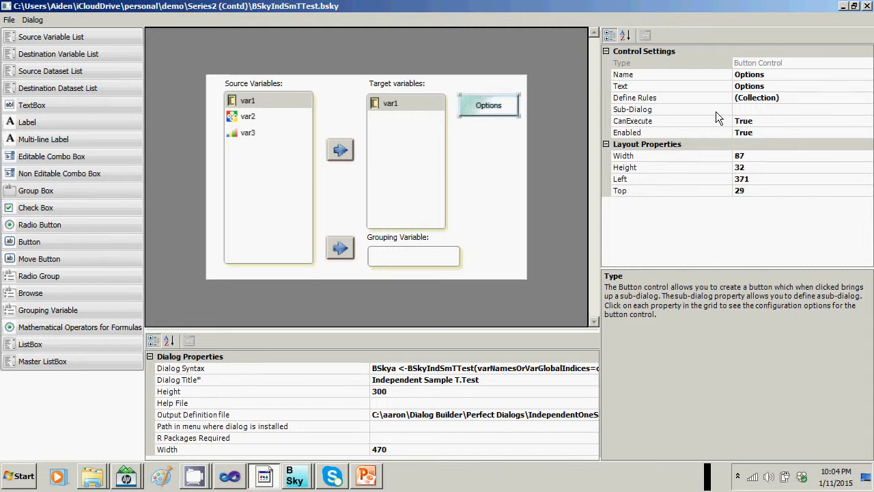
click(773, 110)
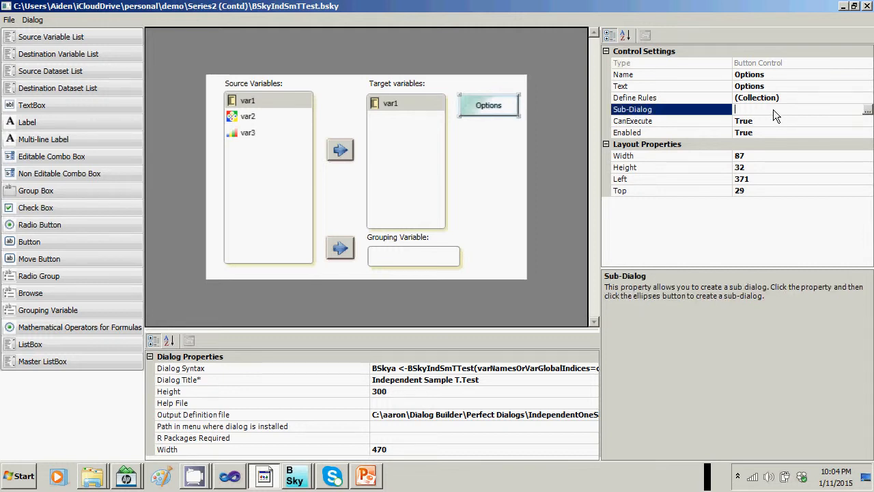
click(865, 110)
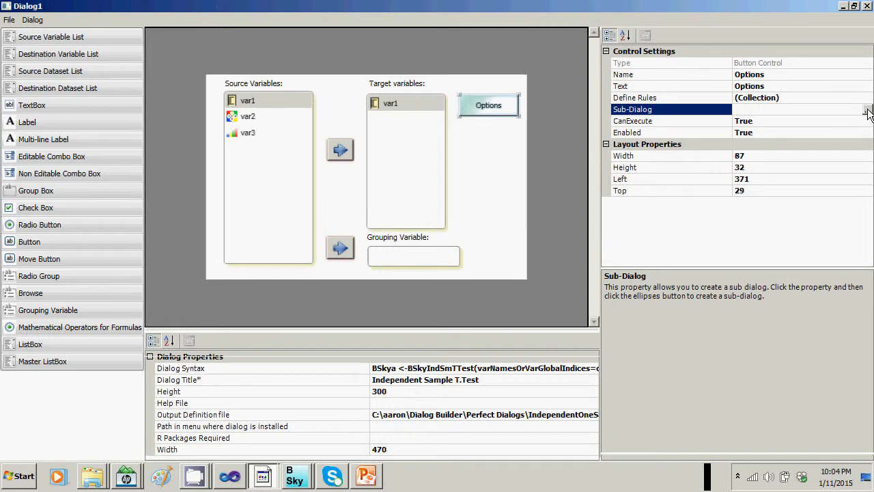
click(9, 20)
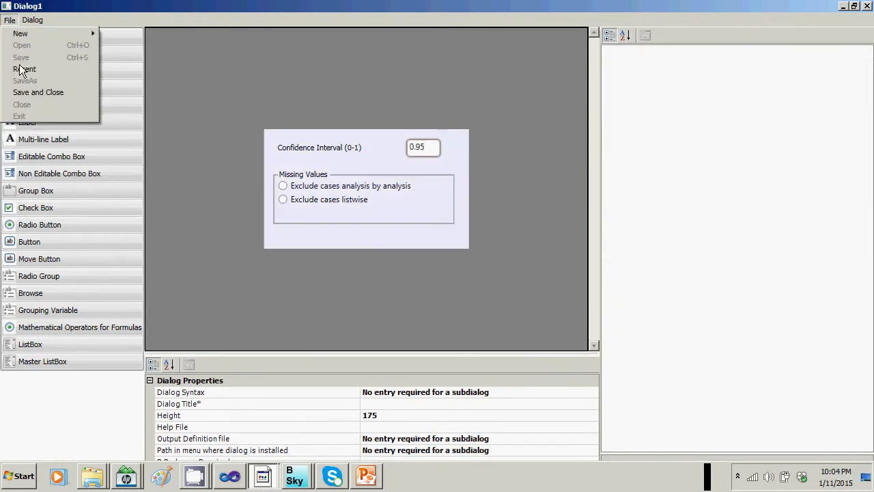
click(27, 92)
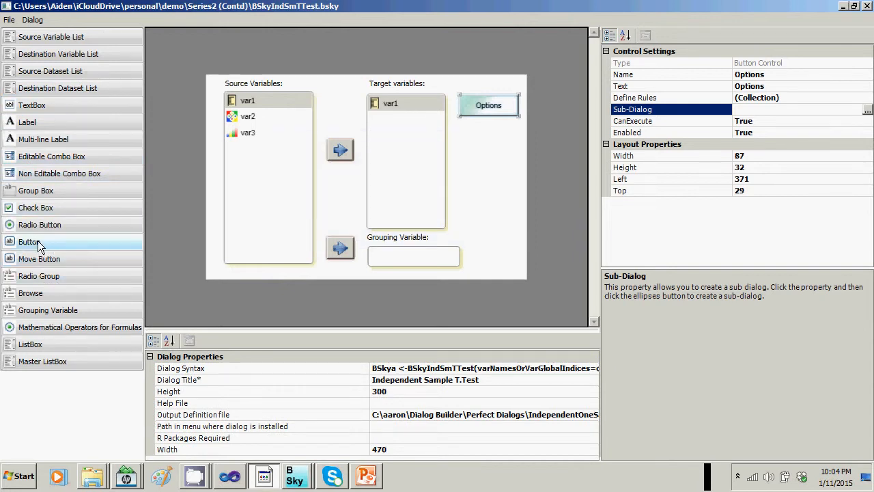
Step: Add a button below the Options button, name it btn2, and set its text to Test
click(38, 243)
drag(258, 81, 492, 147)
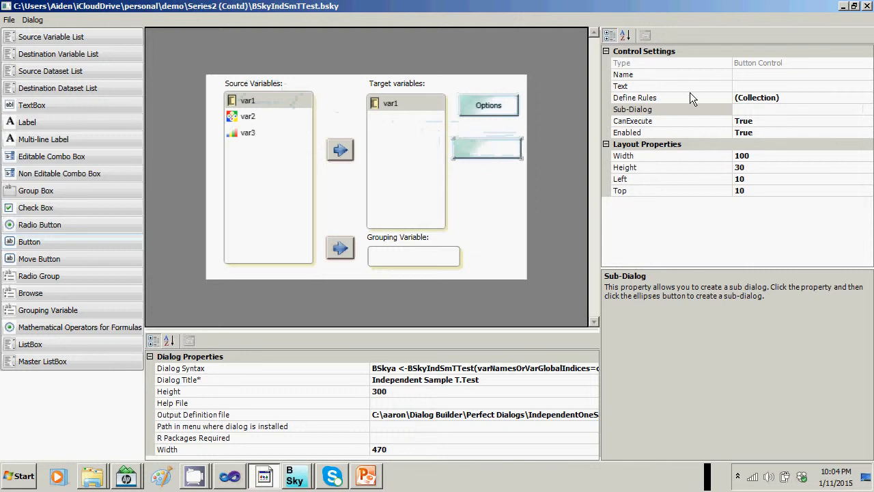
click(771, 73)
text(btn2)
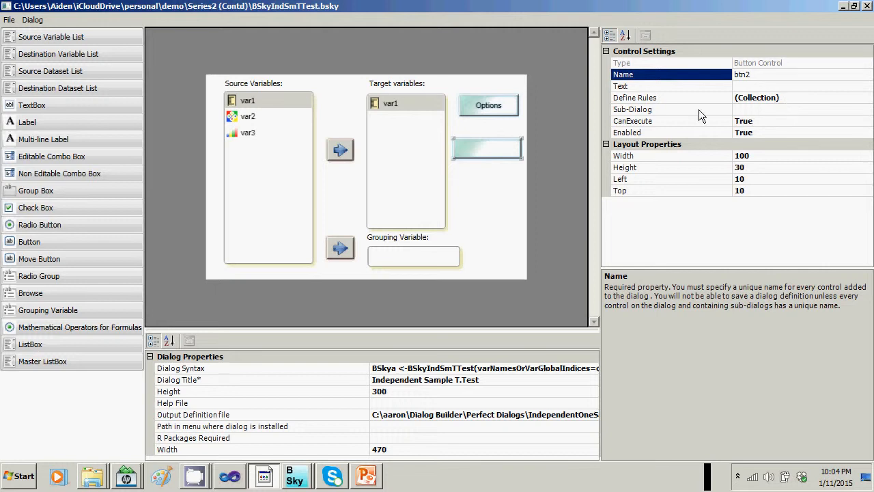
click(749, 86)
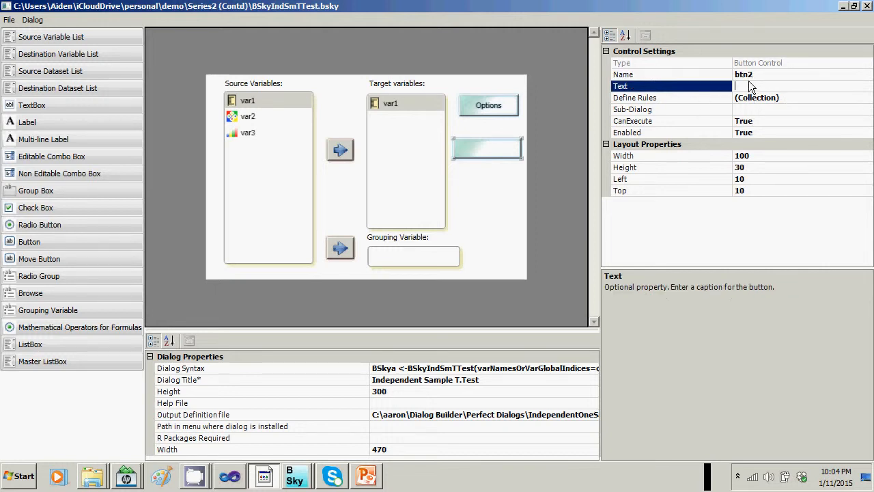
text(Test)
click(491, 152)
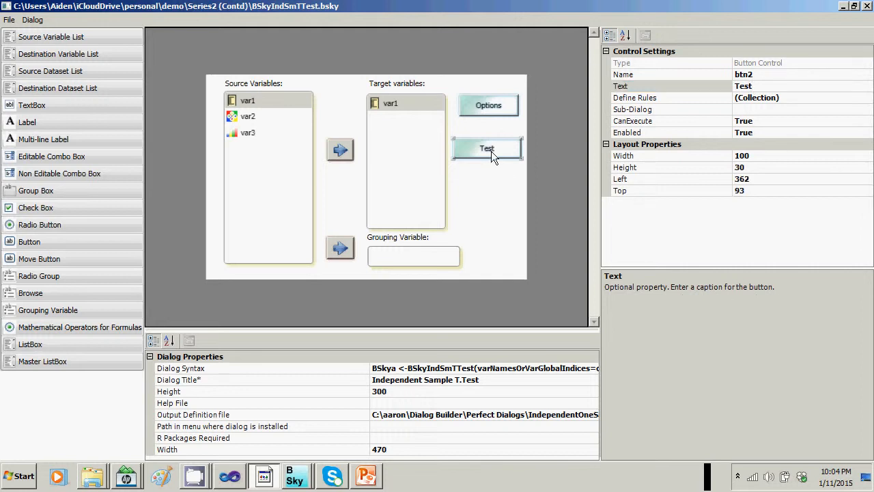
Step: Create a sub dialog for the Test button and add a multi-line label with the text saxssadsdsasasadasds
click(757, 109)
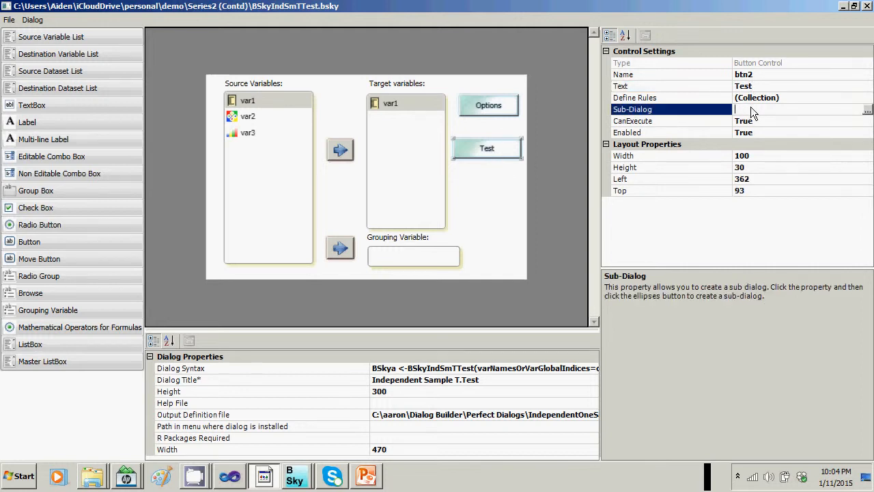
click(865, 111)
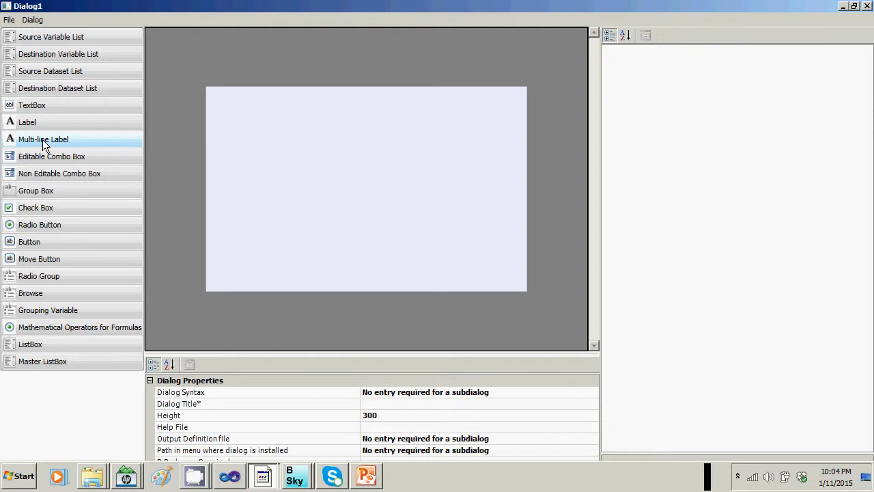
click(42, 139)
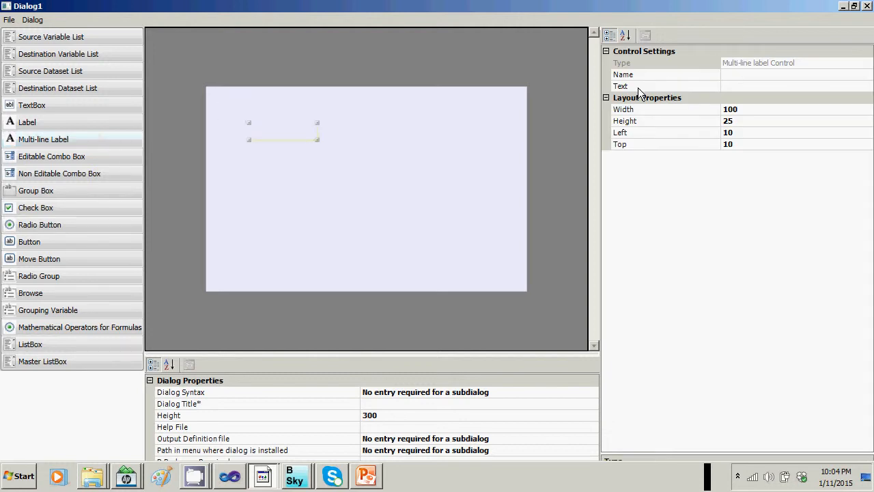
click(753, 83)
text(saxssadsdsa)
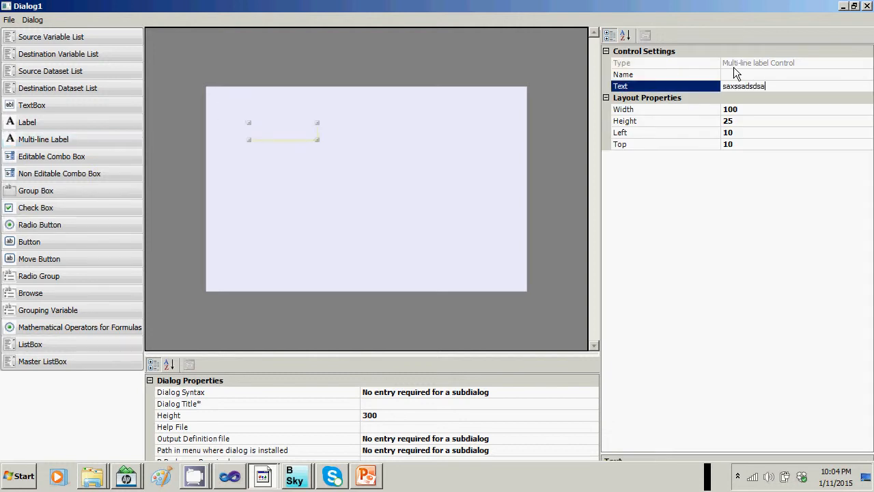
text(sasadasds)
click(277, 131)
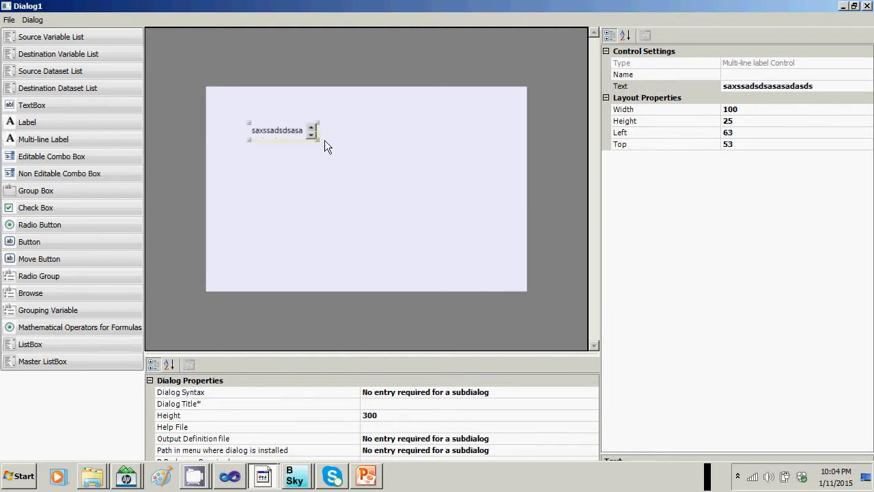
Step: Resize the multi-line label to about 92 by 50, append SDCSCC SDCSC DWDW to its text, and enlarge it to fit the text
drag(318, 140, 310, 157)
click(829, 86)
text(SDCS)
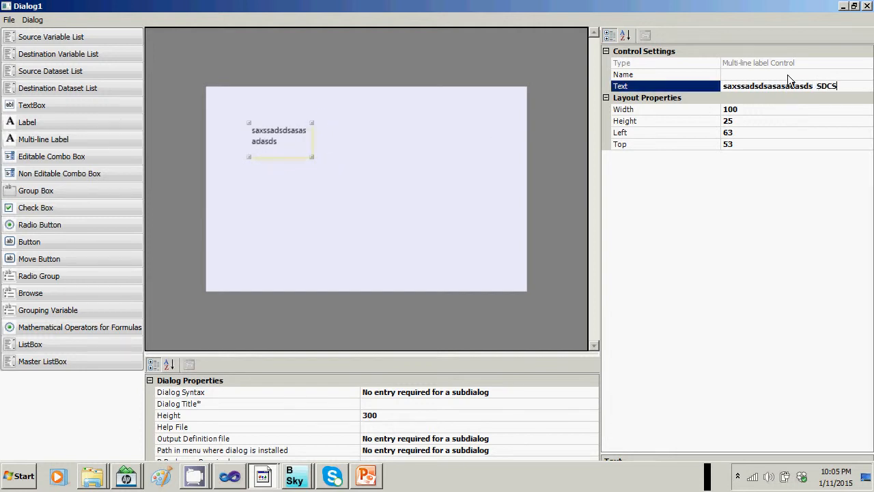
text(CC  SDCSC DWDW)
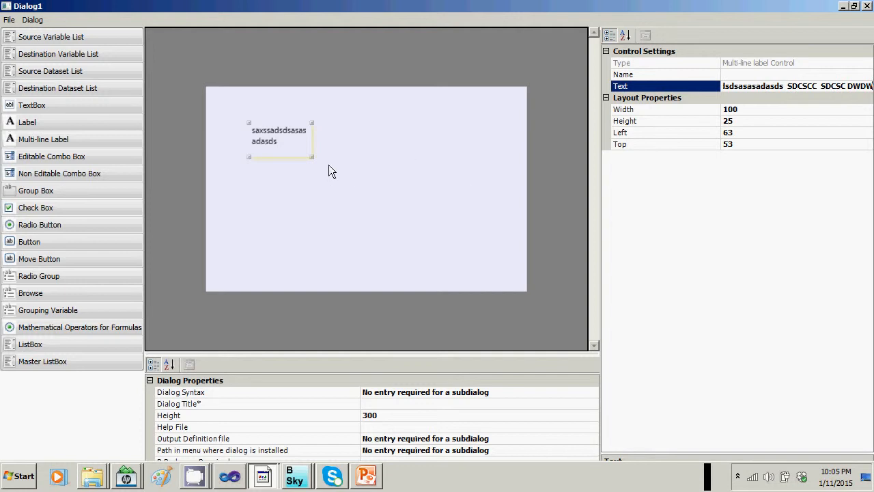
click(297, 151)
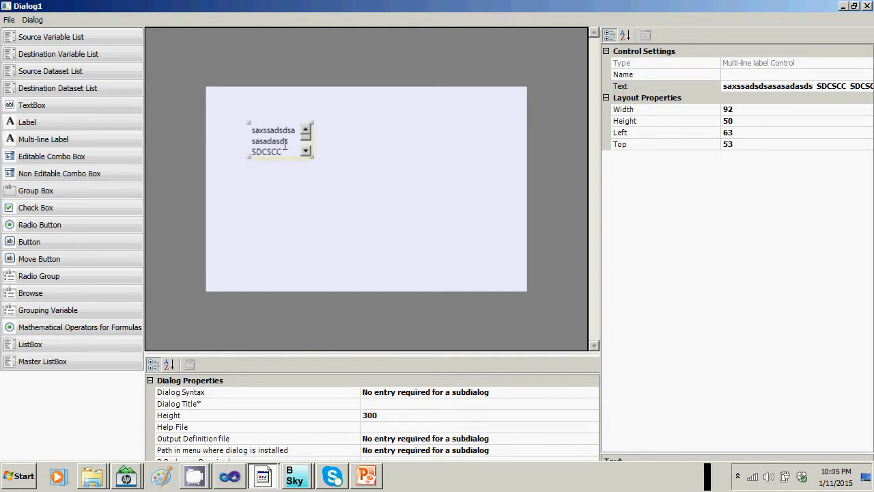
drag(311, 159, 358, 169)
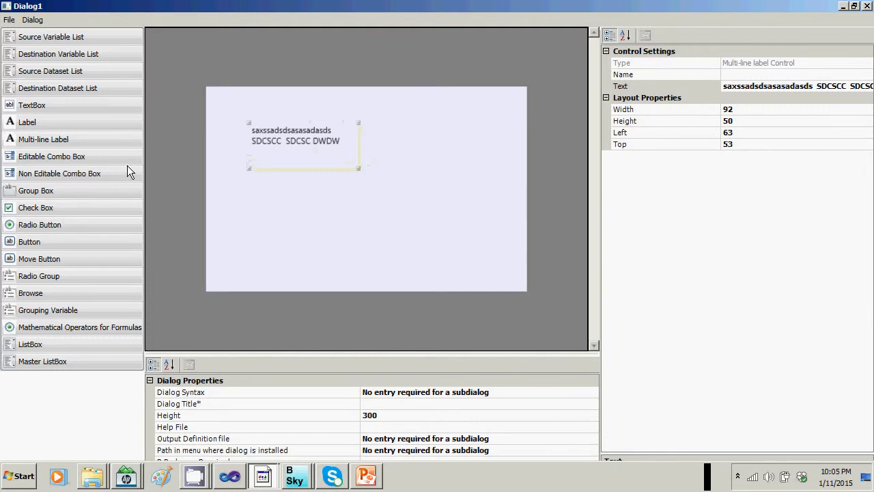
Step: Add a check box below the multi-line label in the sub dialog and name it CHK1
click(56, 207)
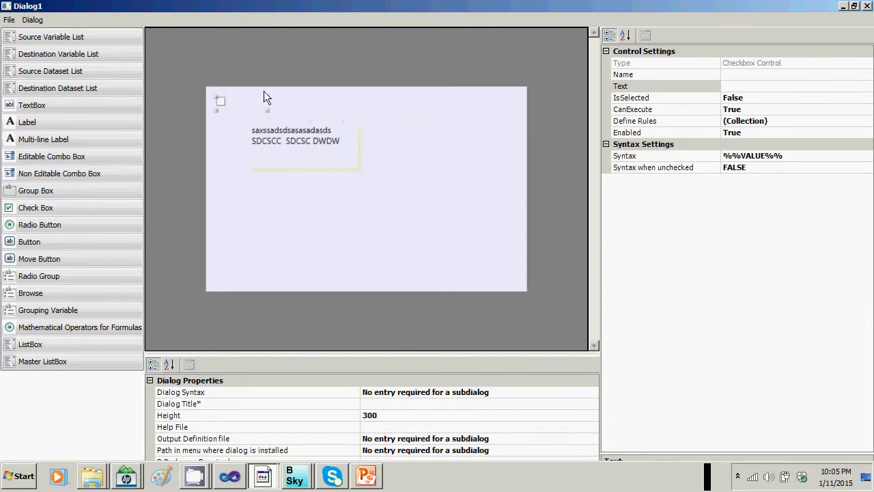
drag(244, 100, 320, 226)
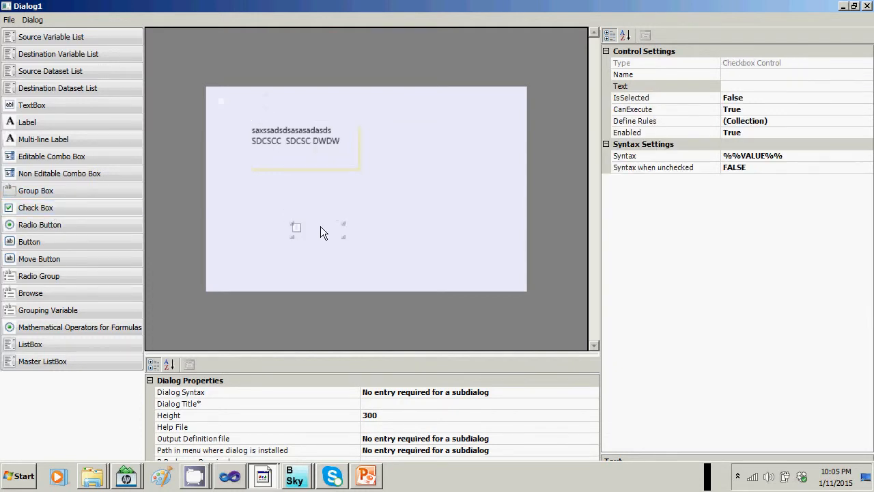
click(743, 76)
text(C)
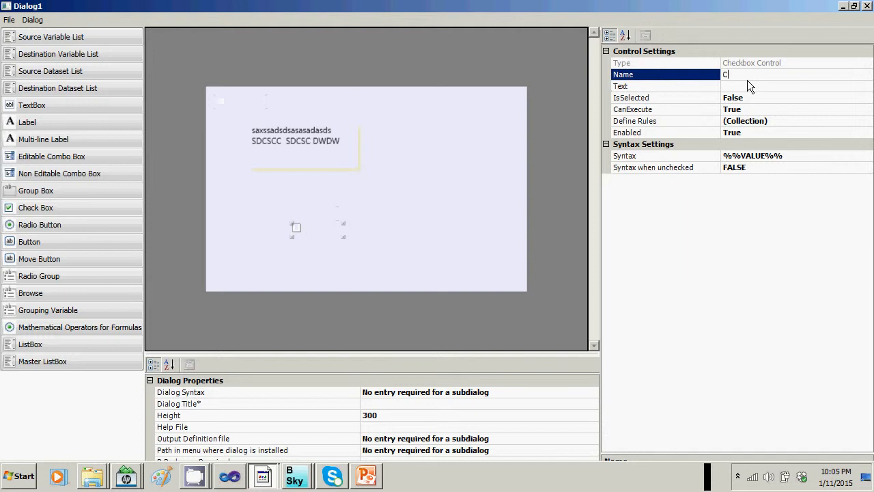
text(HK1)
Step: Make the CHK1 check box selected by default and set its text to TESTING
click(733, 98)
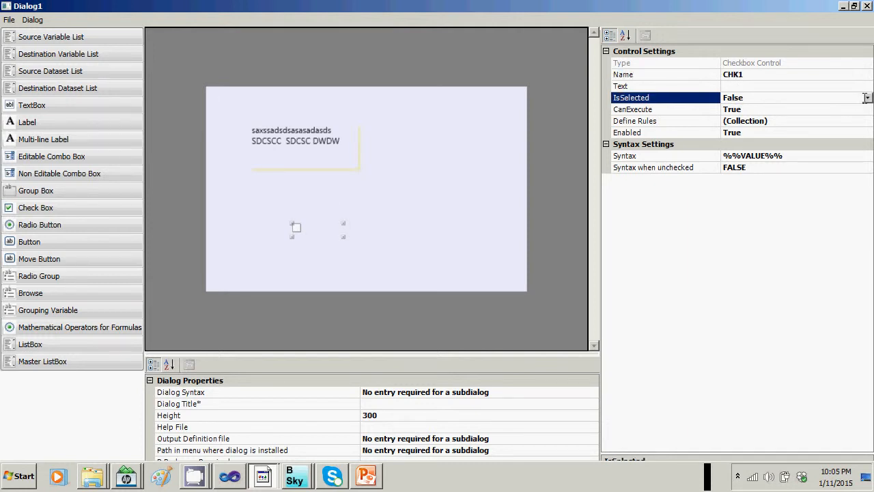
click(867, 98)
click(741, 109)
click(746, 87)
text(TEST)
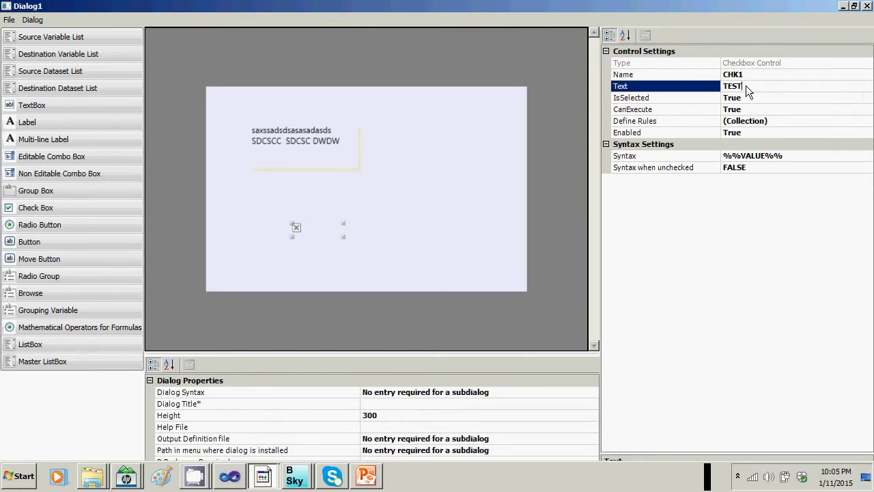
text(ING)
click(329, 234)
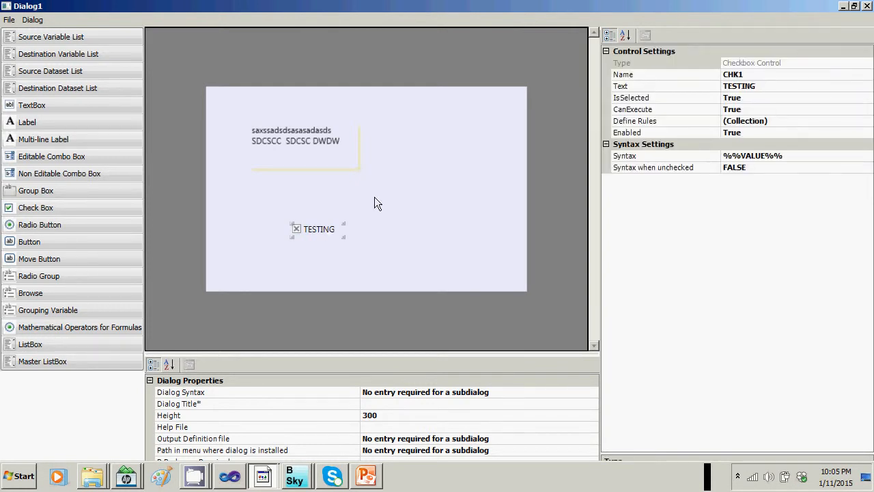
Step: Set the sub dialog's title to Advanced Options, and save and close the sub dialog
click(394, 403)
text(iOTIONS)
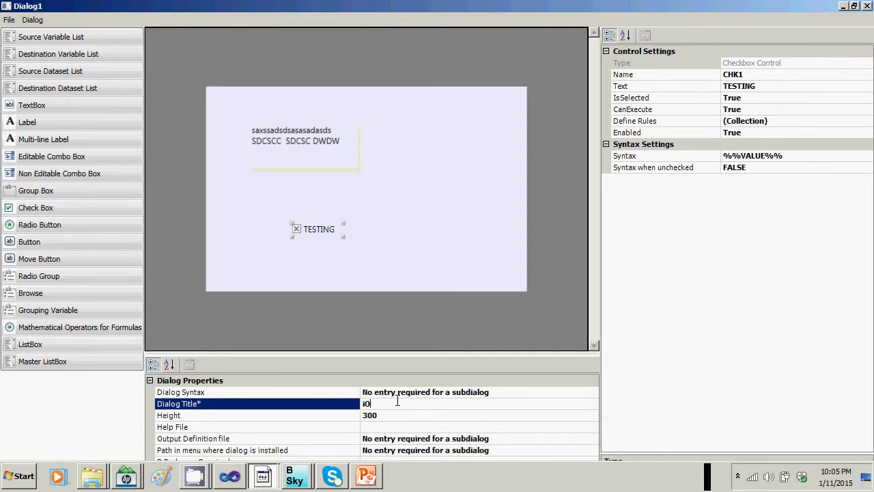
key(BackSpace)
key(BackSpace)
key(BackSpace)
key(BackSpace)
key(BackSpace)
key(BackSpace)
key(BackSpace)
text(Advanced Options)
click(762, 86)
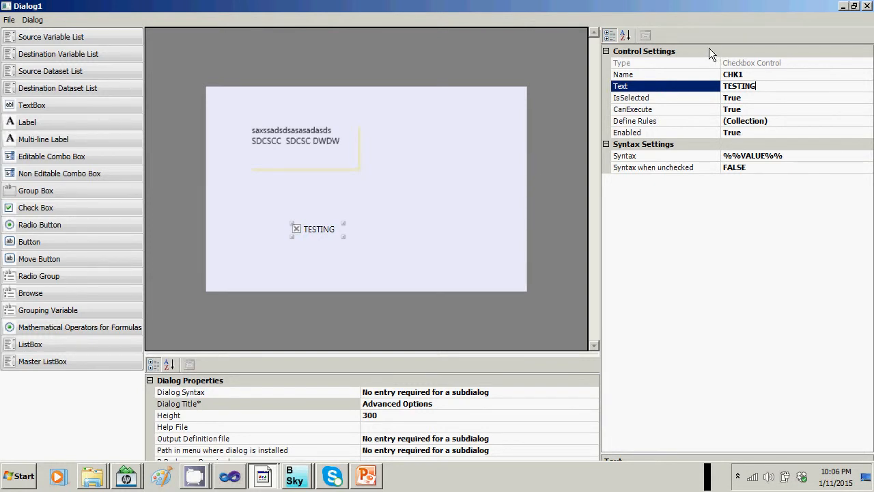
click(9, 20)
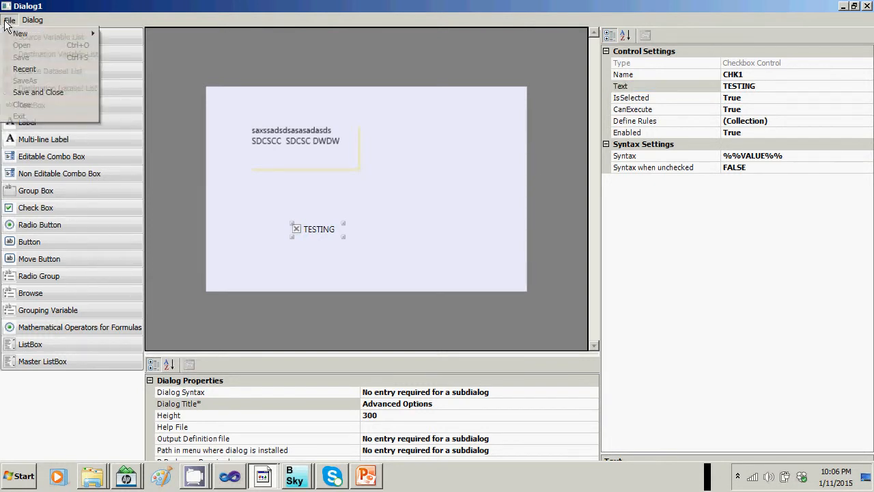
click(11, 89)
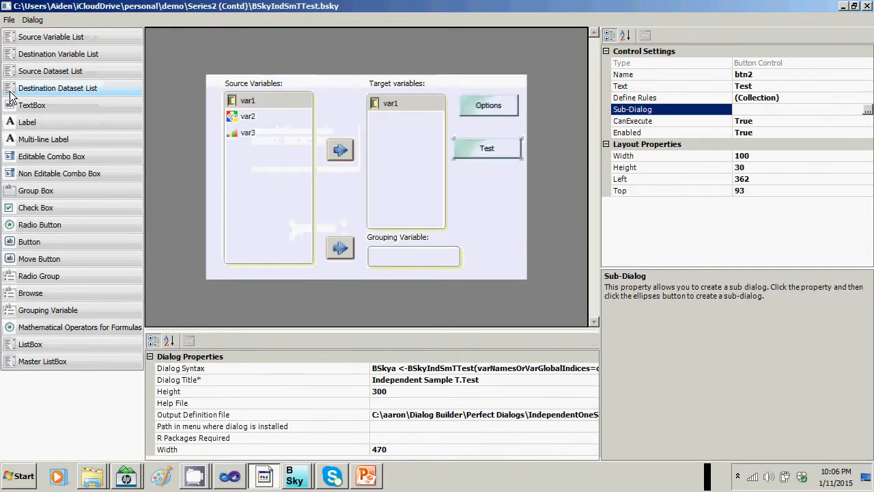
Step: Try to preview the main dialog containing the Test button
click(469, 146)
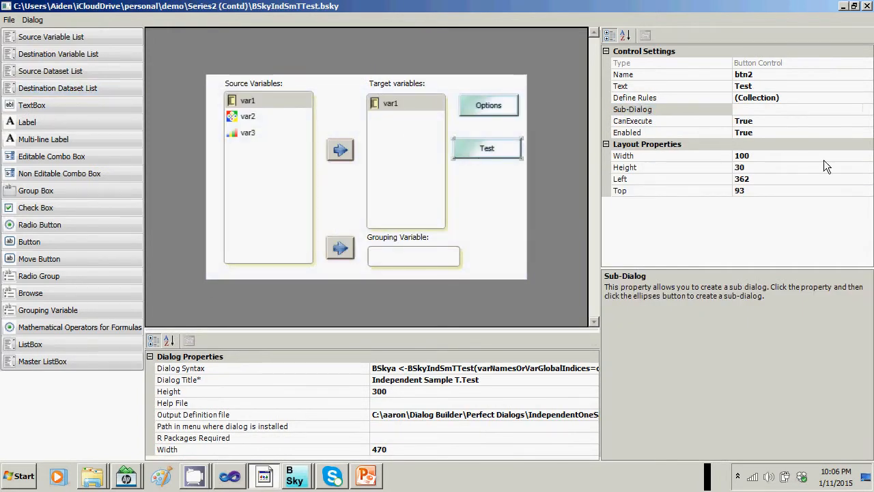
click(41, 20)
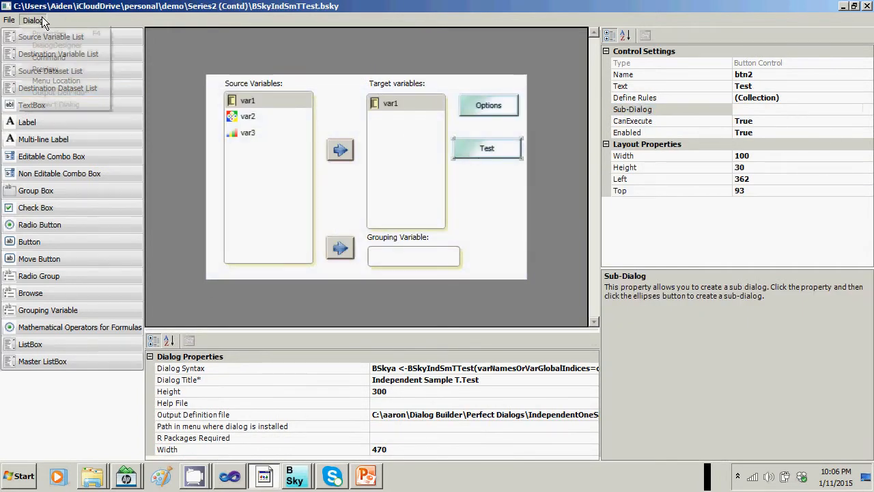
click(46, 69)
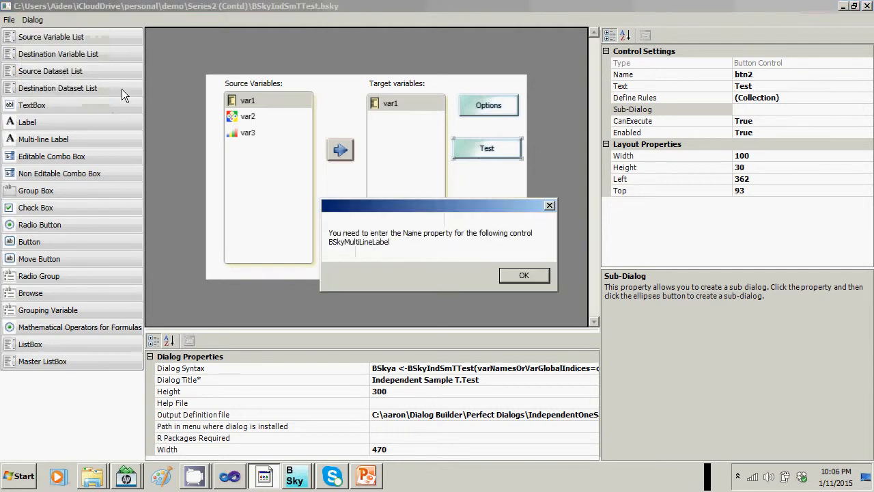
click(525, 275)
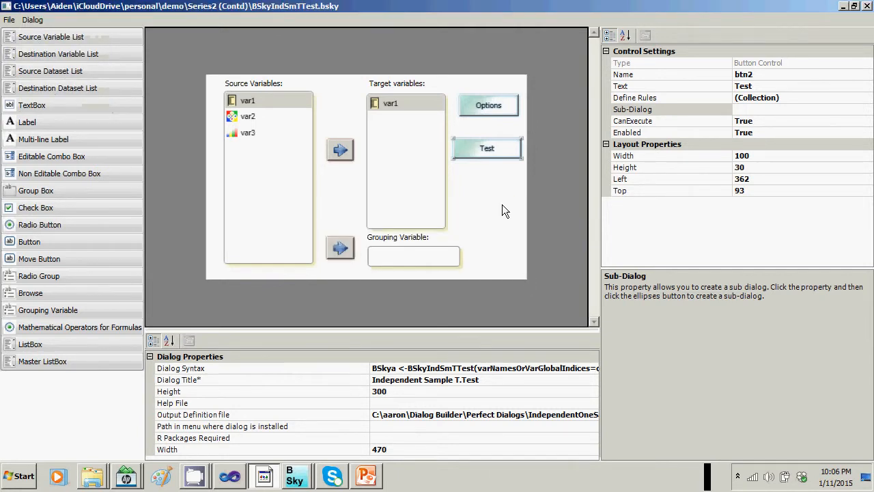
Step: Reopen the Test button's sub dialog, name its multi-line label miut, and save and close the sub dialog
click(796, 107)
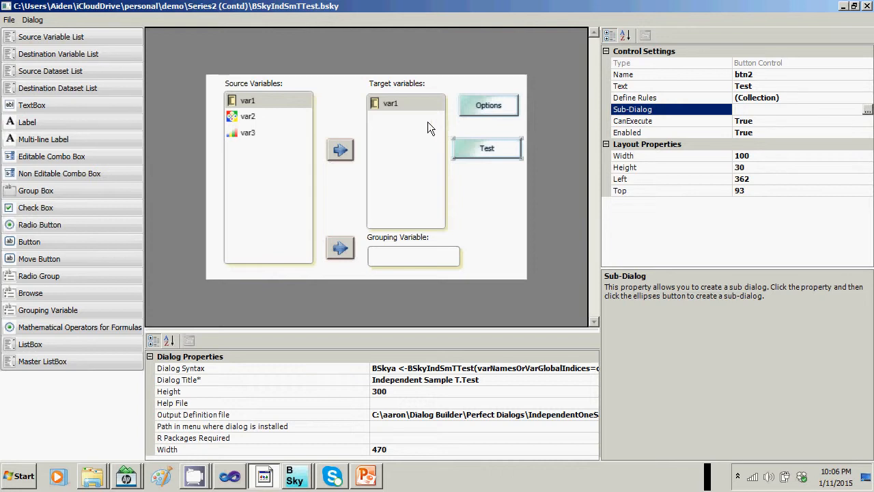
click(867, 109)
click(321, 135)
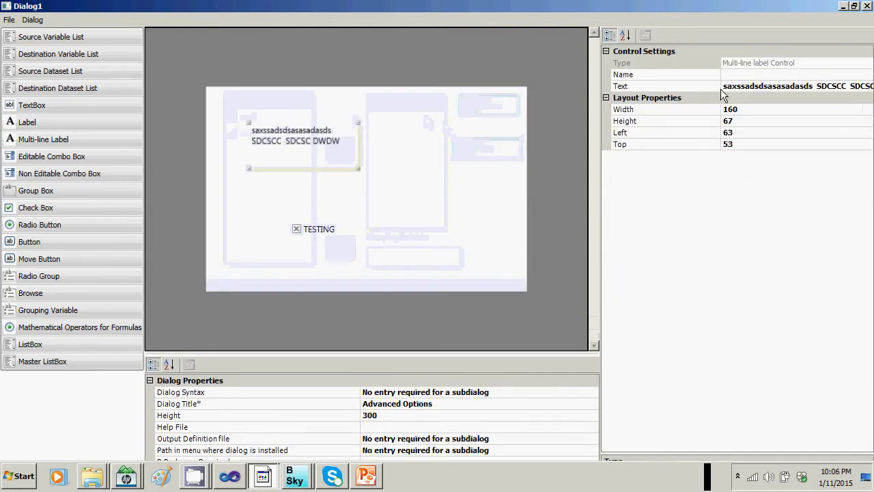
click(747, 74)
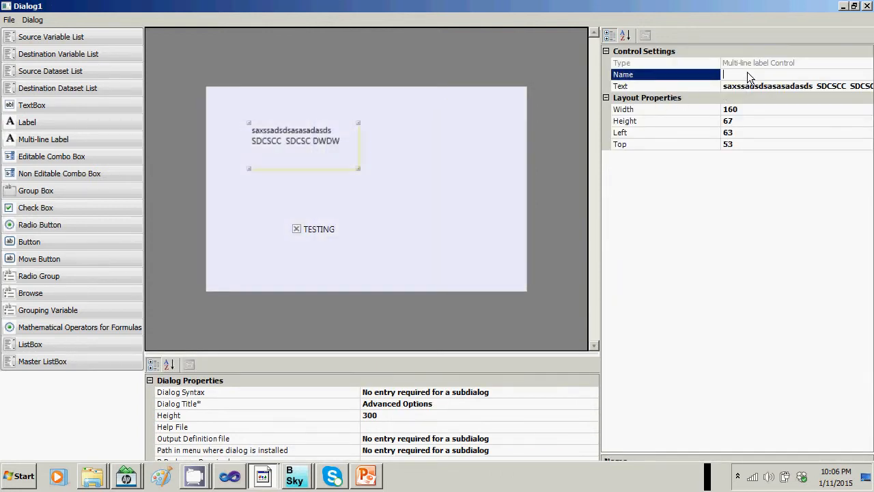
text(miut)
click(316, 228)
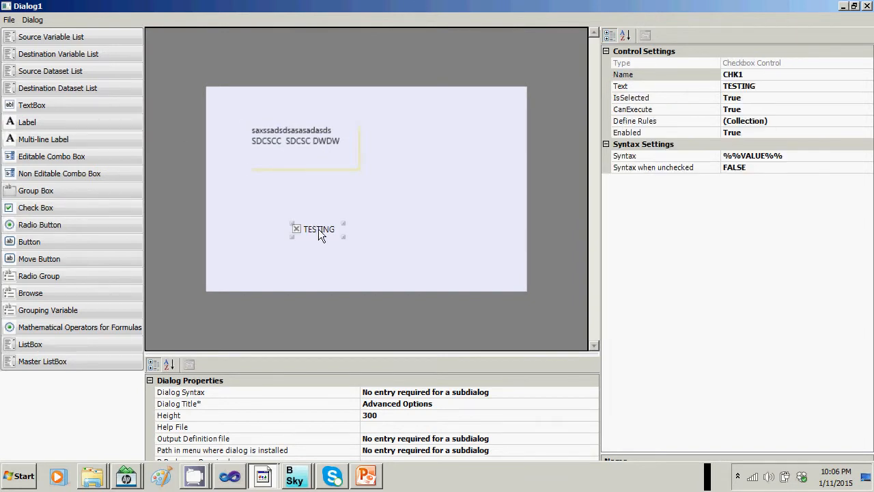
click(9, 22)
click(29, 92)
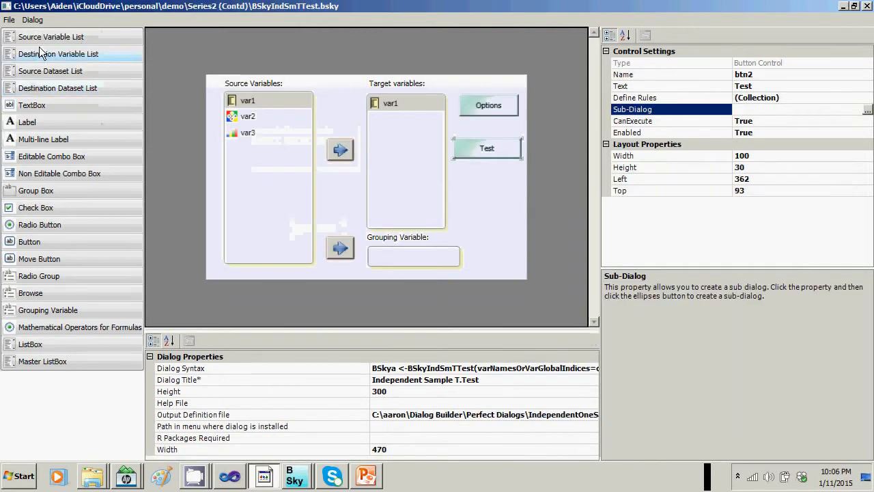
Step: Preview the main dialog with its Test sub dialog, cancel out of both, and save the dialog file
click(25, 23)
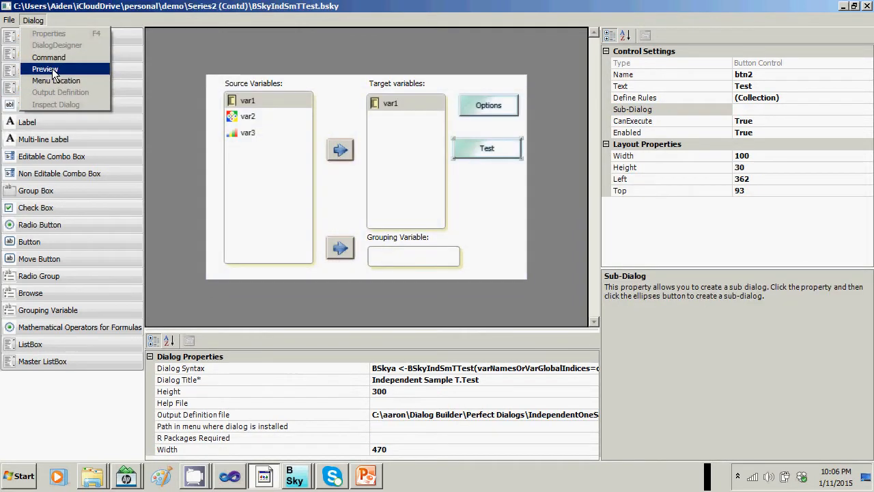
click(53, 68)
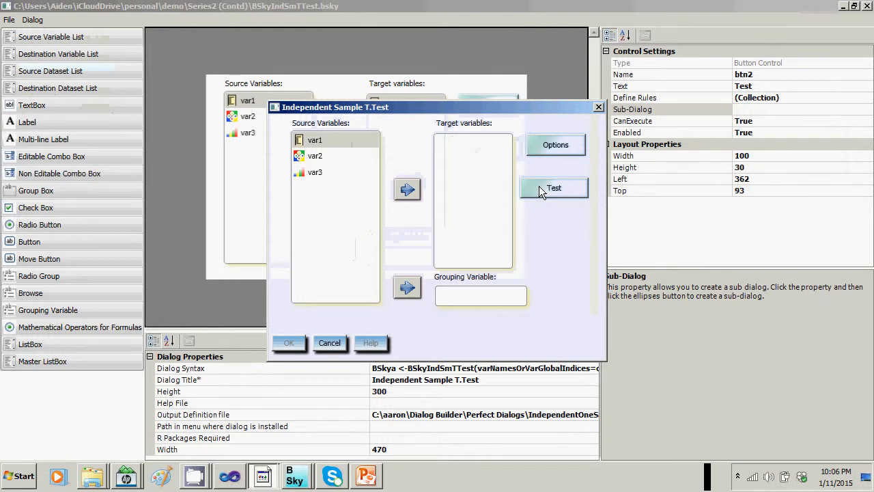
click(539, 189)
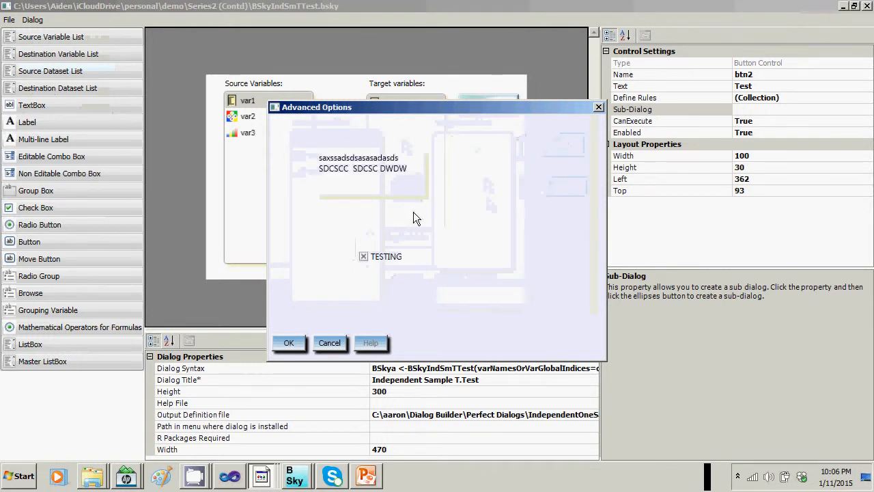
click(340, 341)
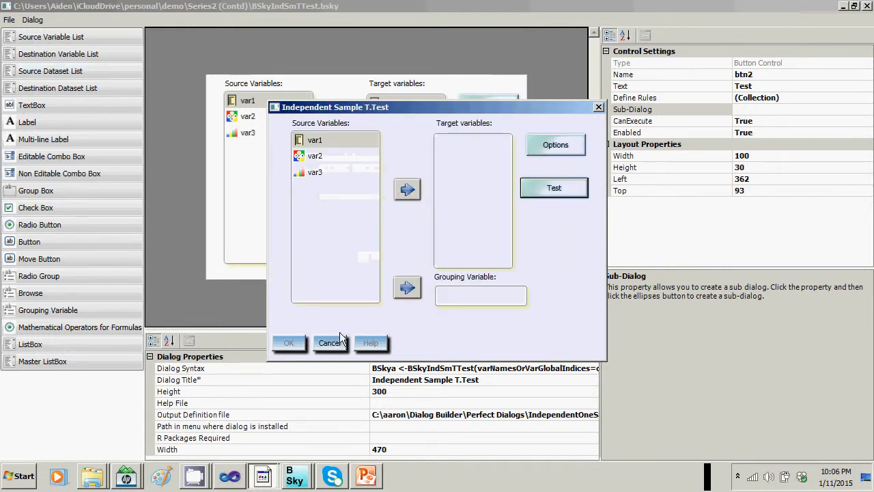
click(339, 336)
click(9, 19)
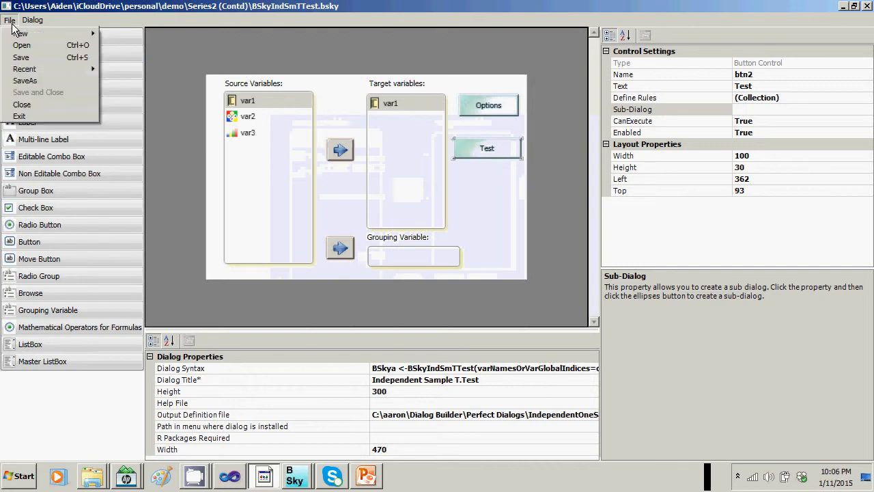
click(21, 57)
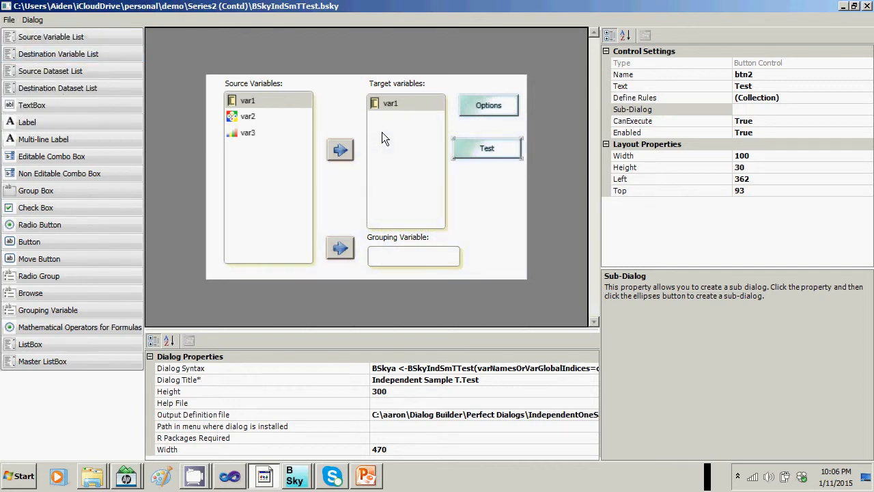
Step: Switch to the PowerPoint presentation and advance from the Creating Sub Dialogs slide to the Summary slide
key(alt+Tab)
key(alt+Tab)
key(alt+Tab)
key(alt+Tab)
key(alt+Tab)
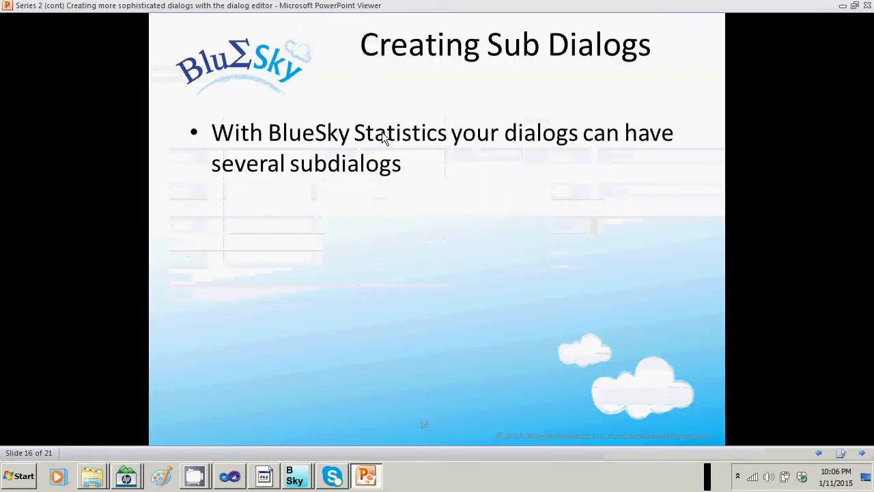
key(Right)
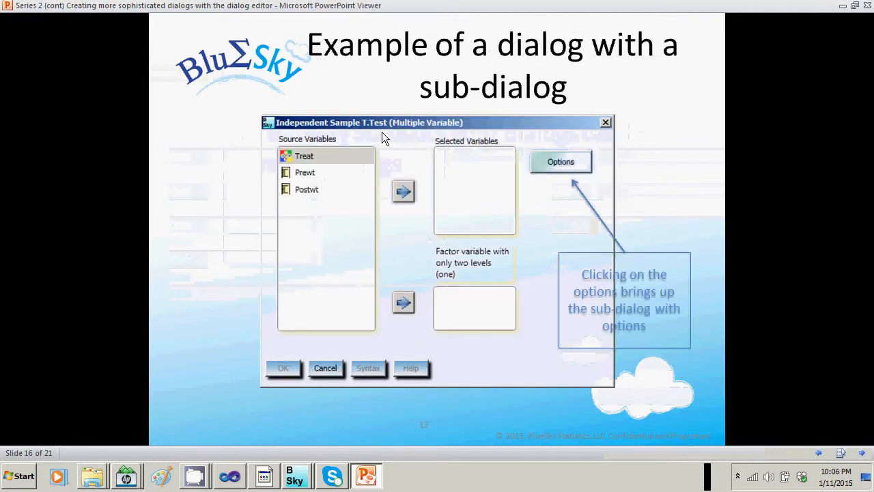
key(Right)
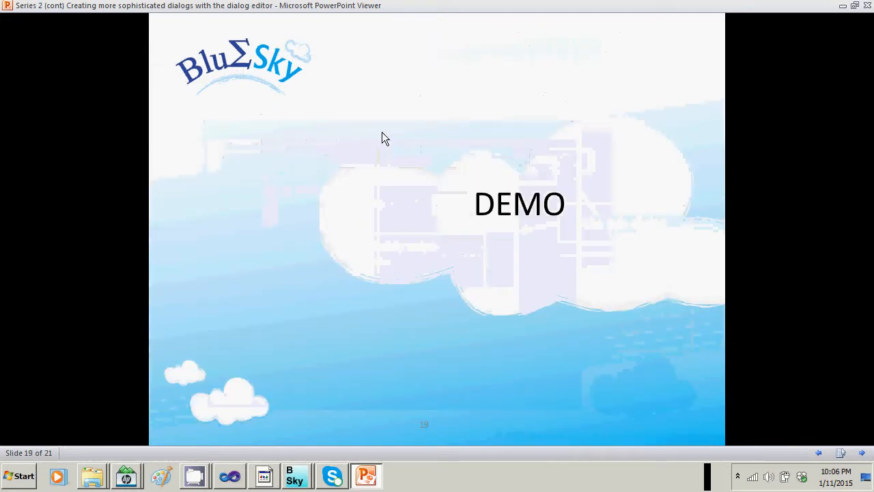
key(Right)
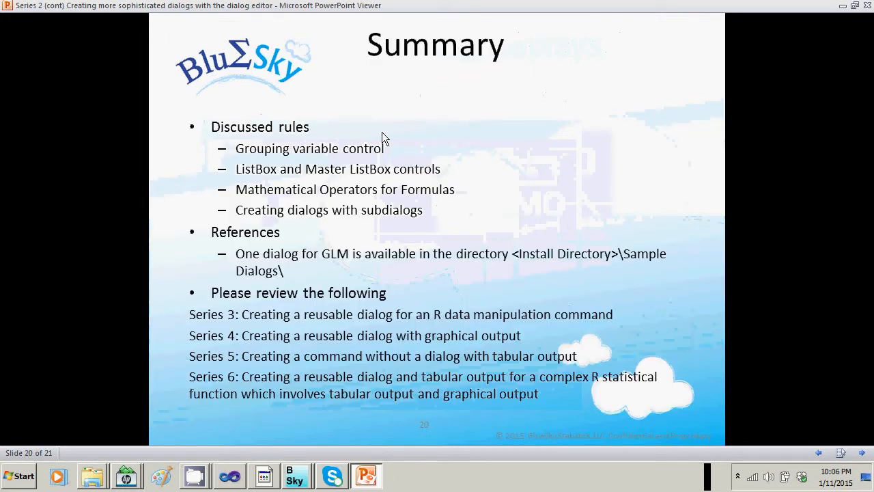
key(Right)
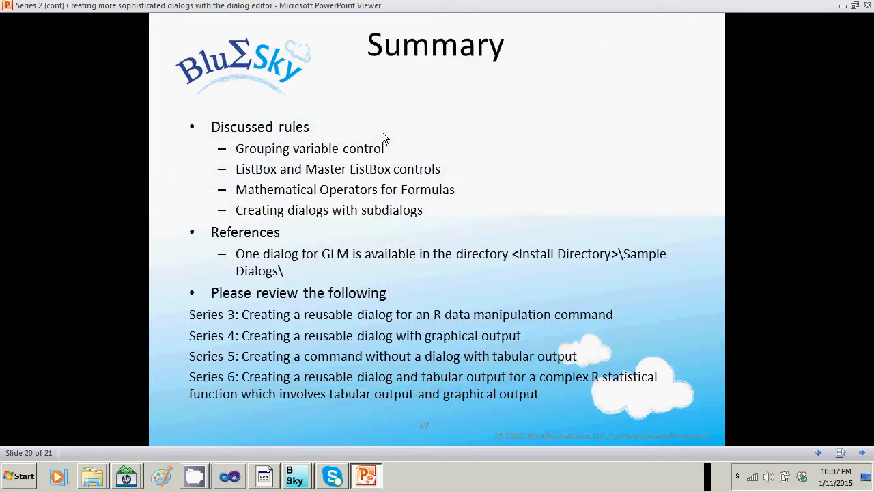